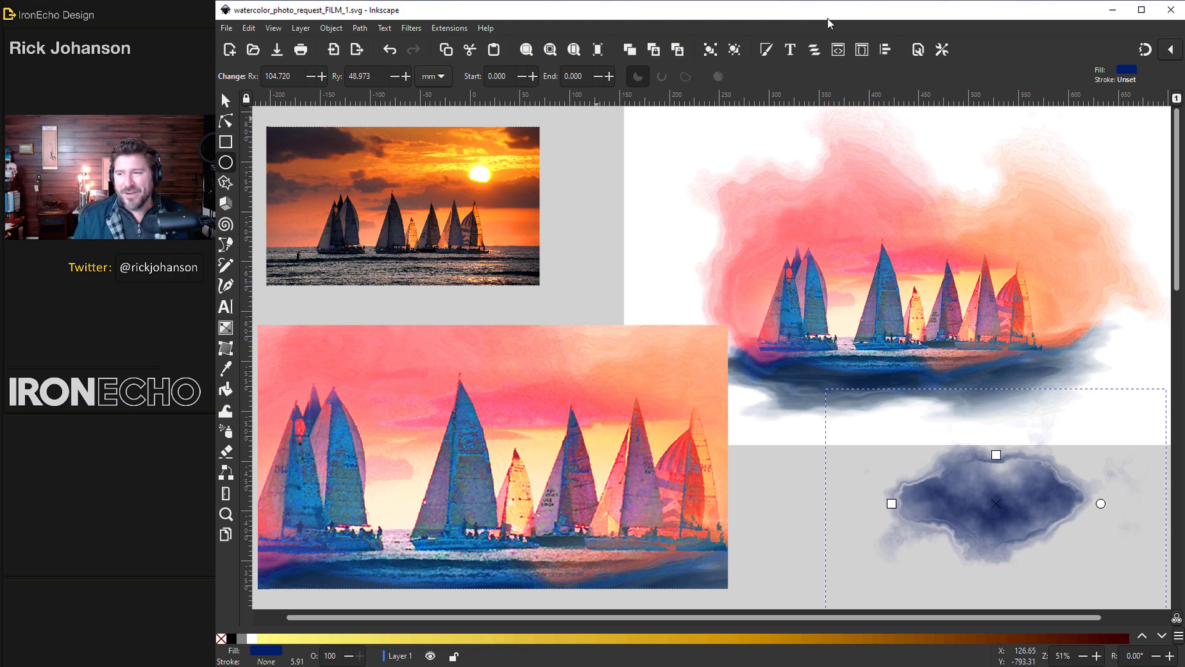
Check the reference image, shift the dark blue watercolor blob up and left, and scroll the canvas.
key("alt+Tab")
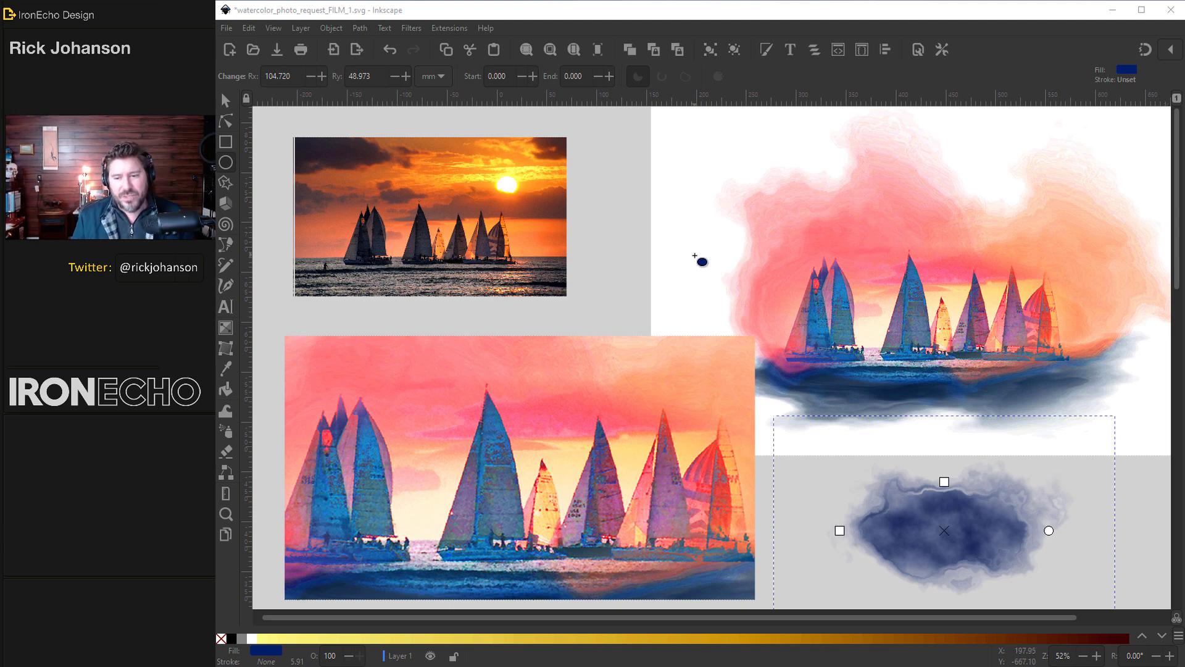
left_click_drag(963, 525, 1043, 495)
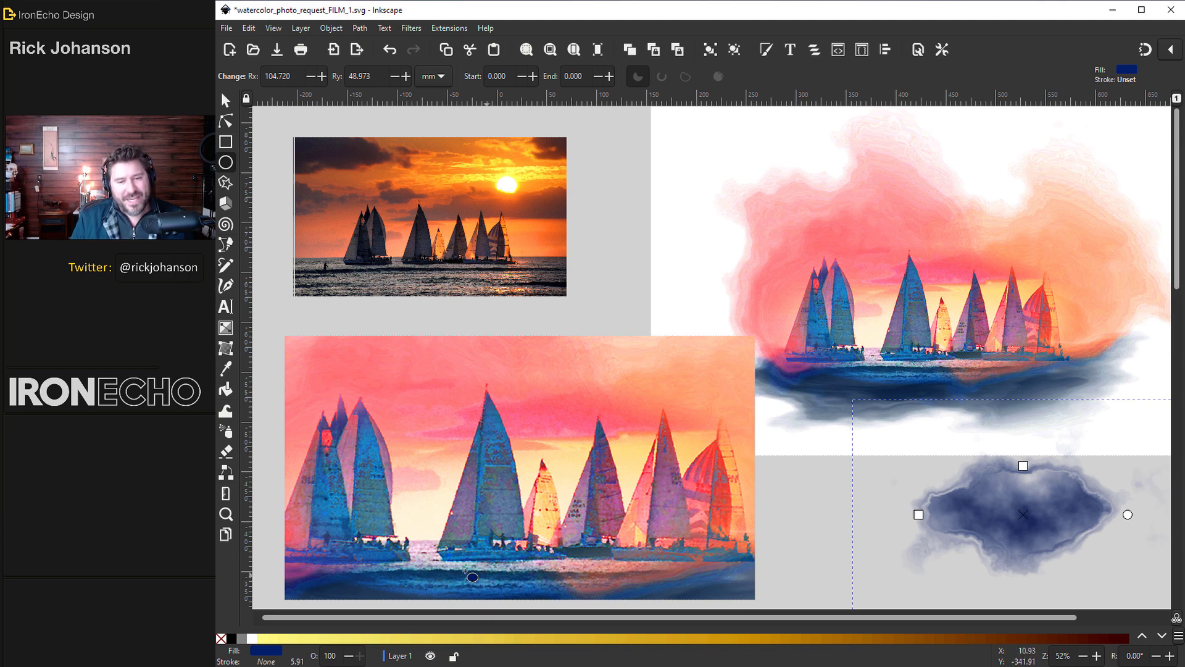
scroll(382, 434, "down", 1)
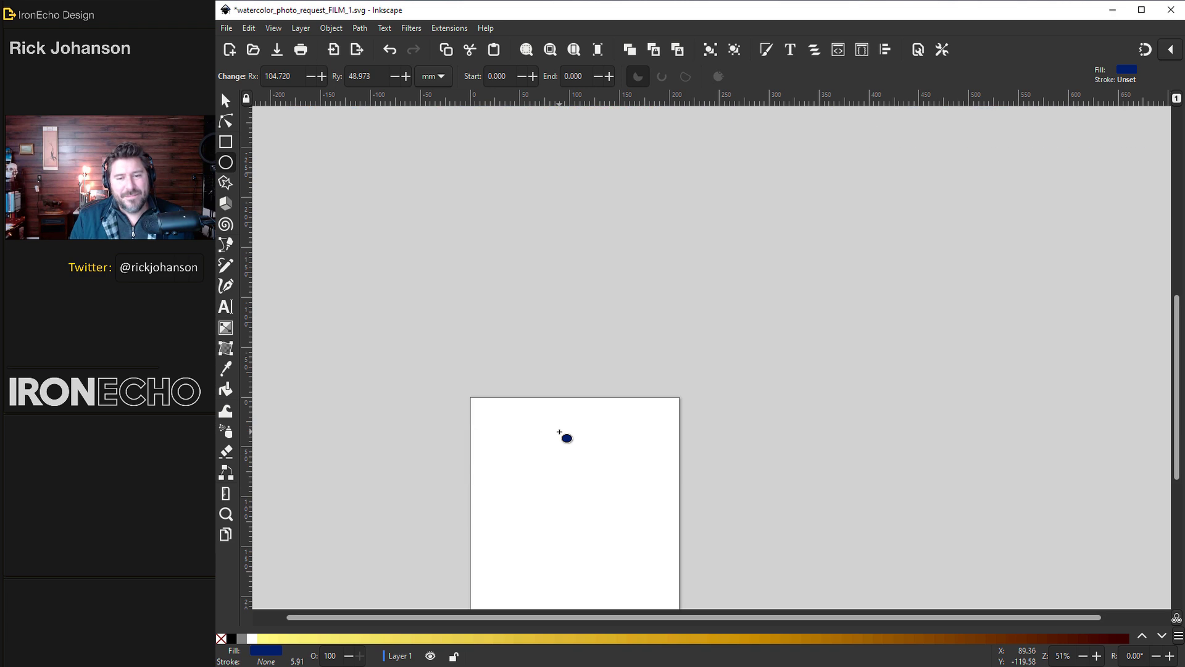
scroll(564, 434, "down", 3)
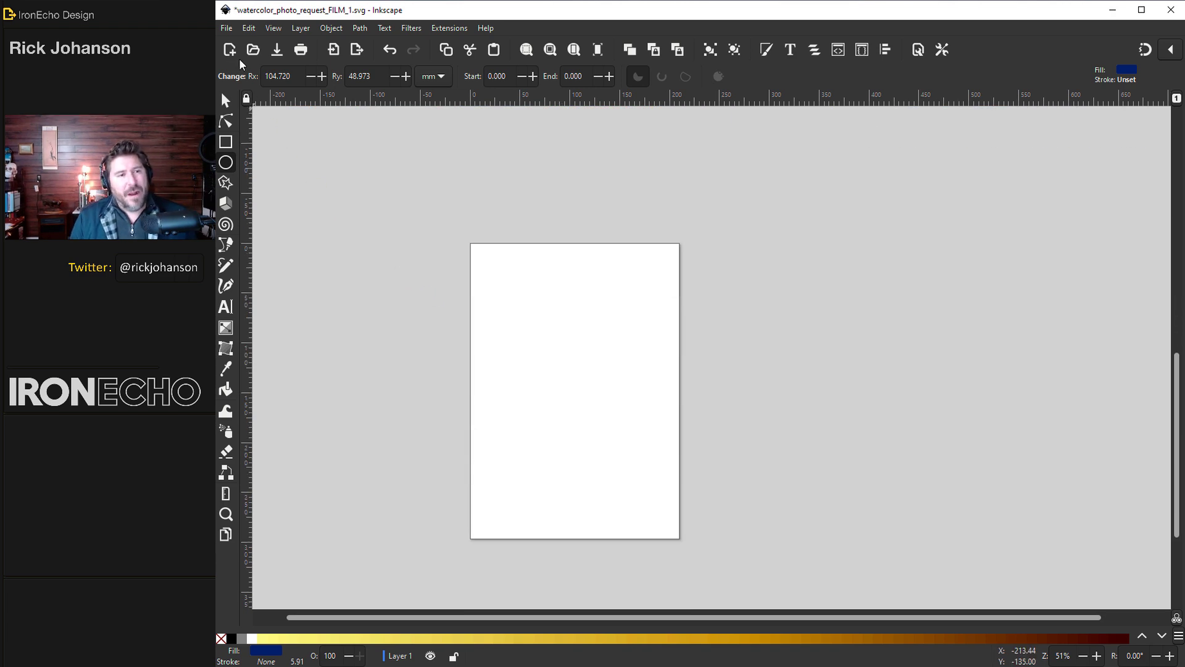
Make the page landscape in Document Properties and bring the boat sunset search results into view.
left_click(225, 27)
left_click(260, 272)
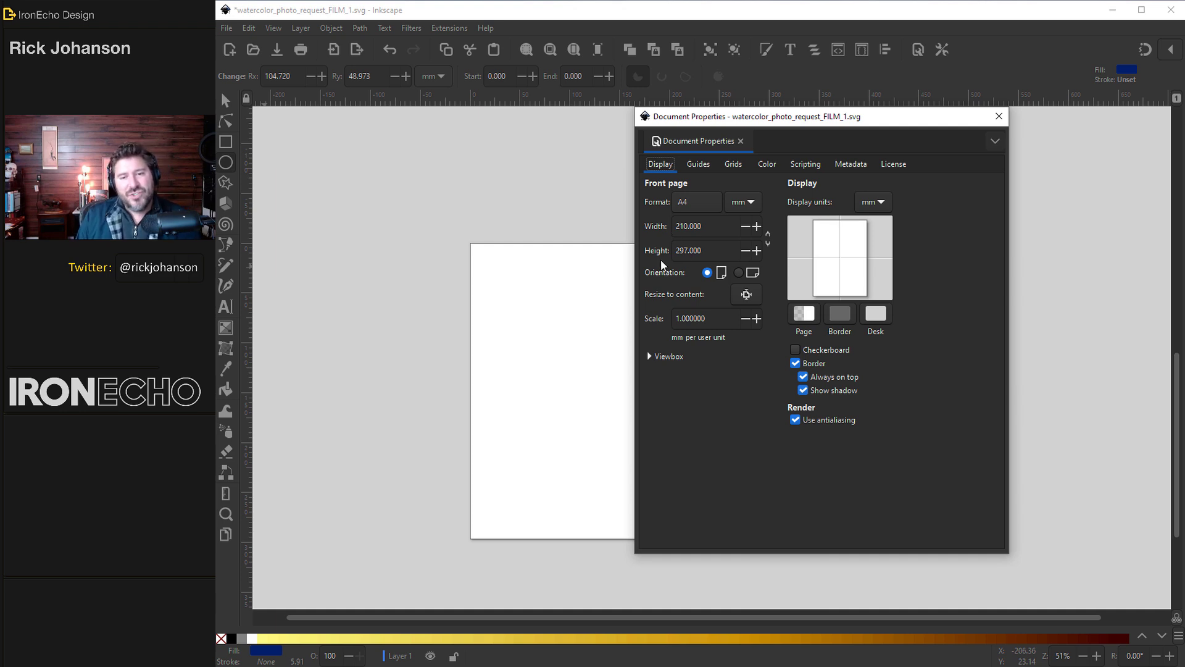
left_click(738, 272)
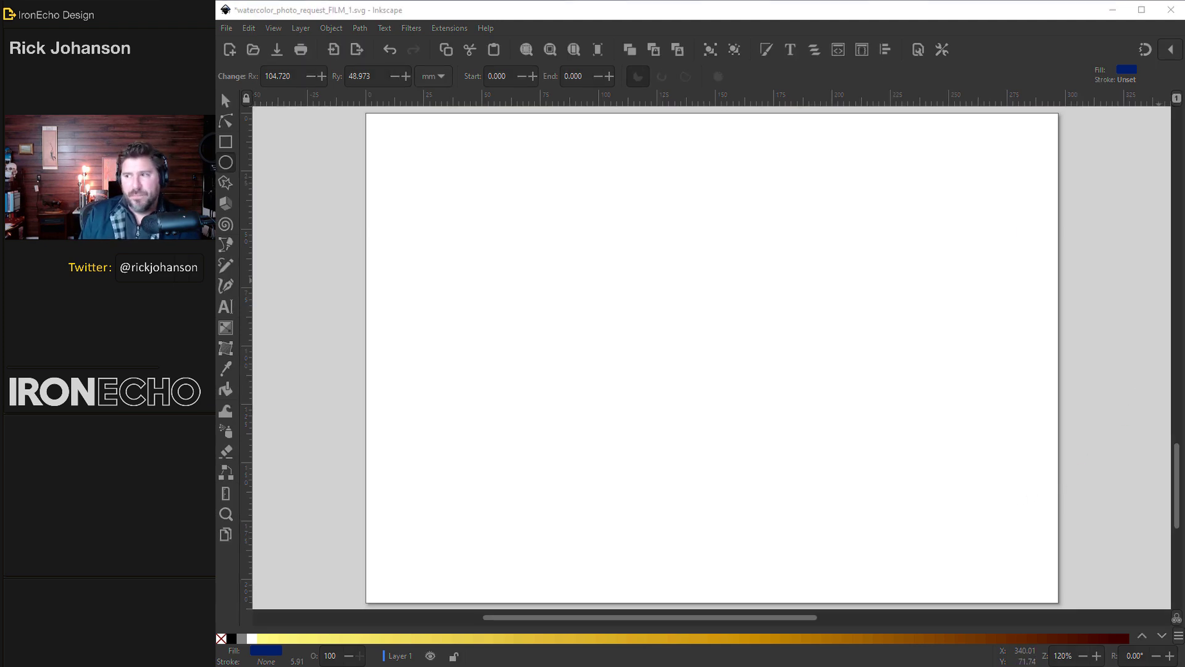
left_click_drag(1184, 28, 908, 28)
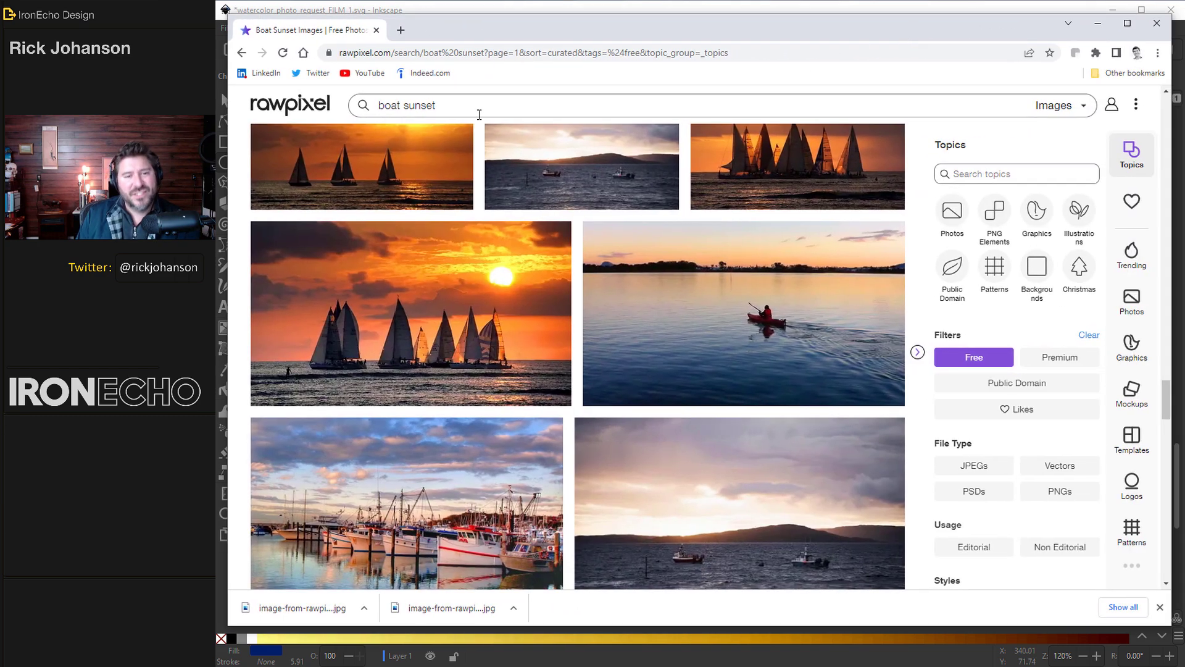
Pick the orange sailboat sunset photo in rawpixel and move the browser aside to reveal Inkscape.
mouse_move(436, 347)
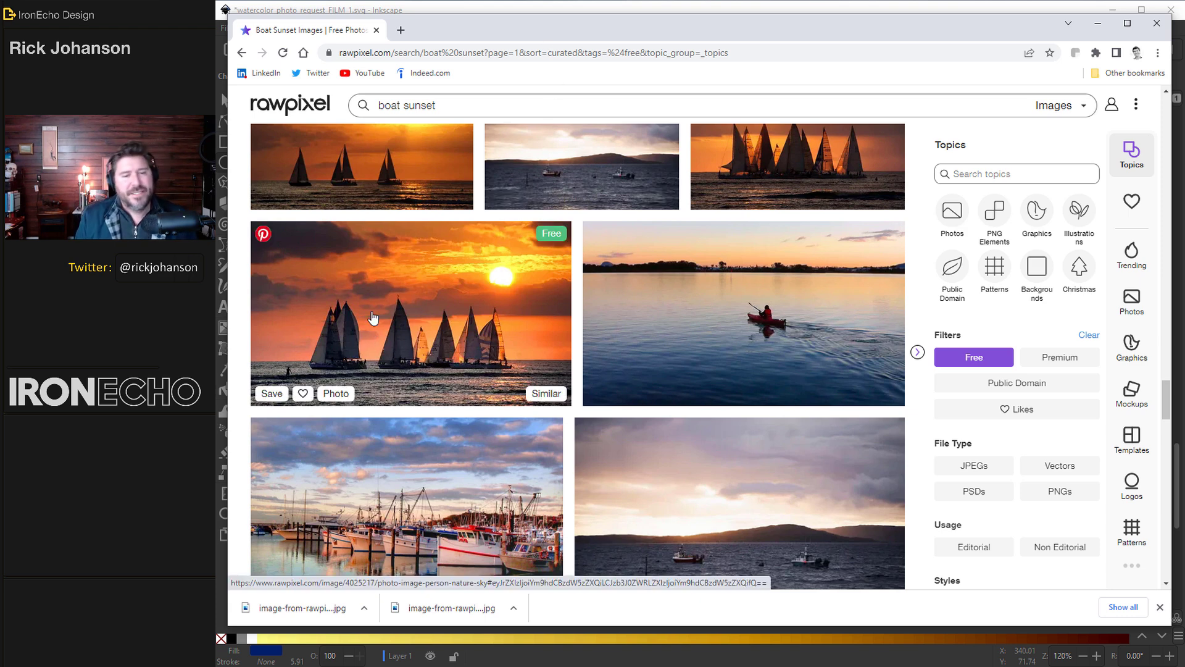
left_click_drag(487, 31, 1184, 31)
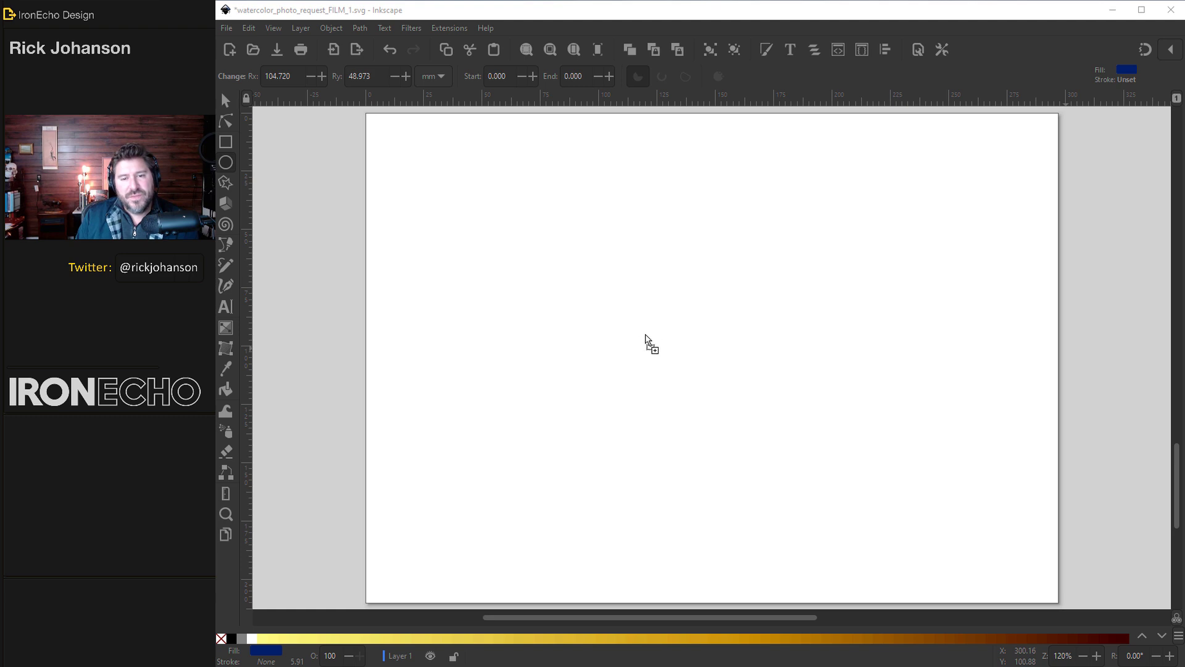
Drop the sailboat sunset photo onto the page and drag a copy off to the left.
left_click_drag(672, 331, 654, 223)
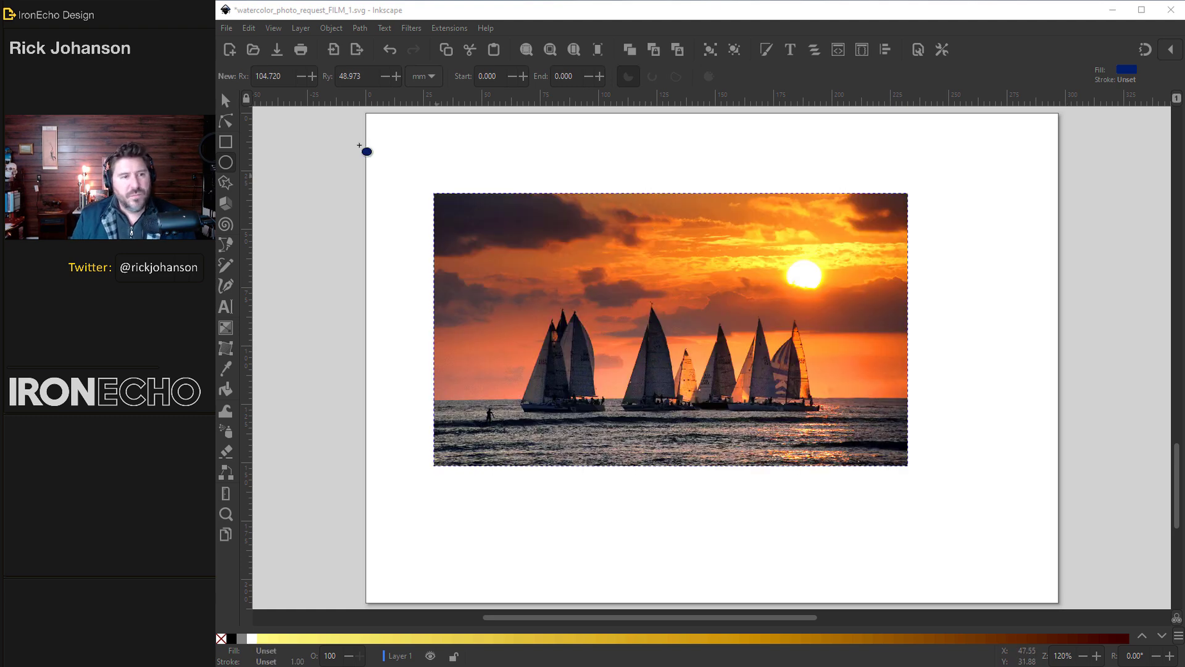
left_click(225, 100)
left_click(620, 287)
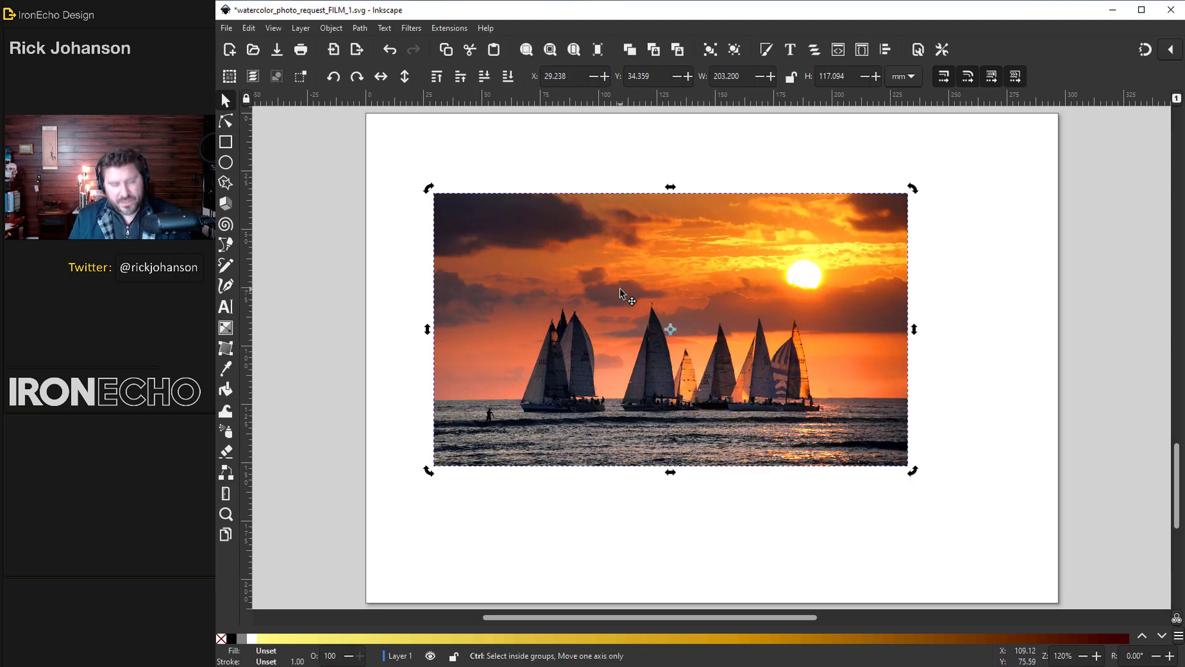
left_click_drag(871, 278, 302, 201)
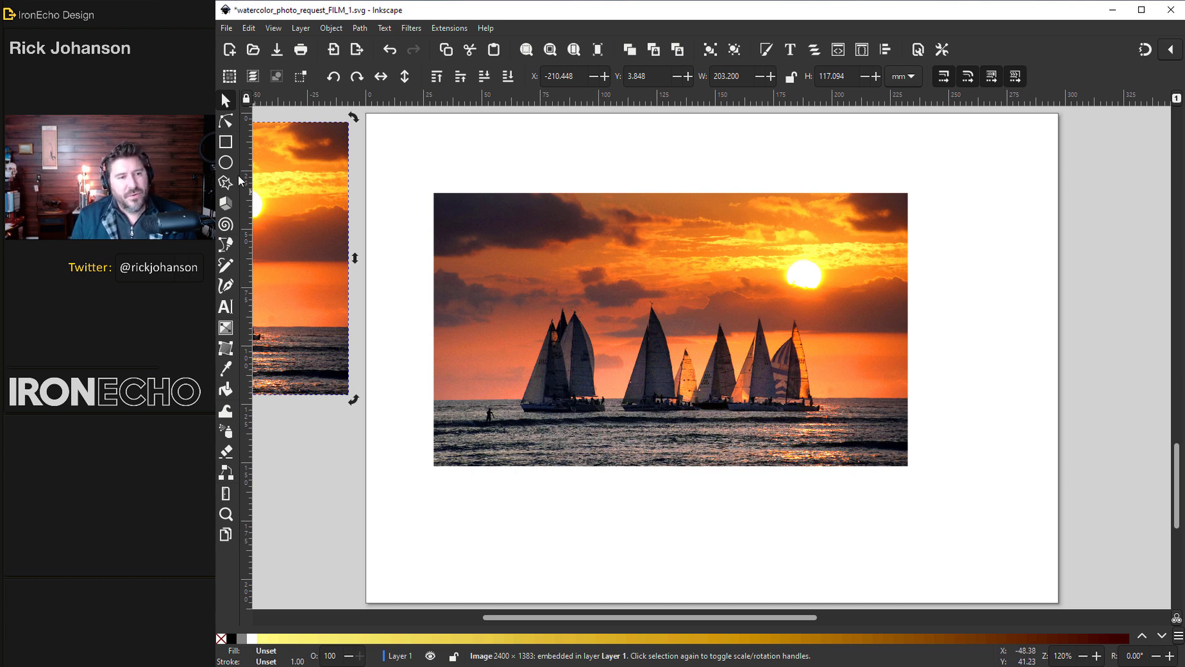
Draw an ellipse over the photo and give it a white fill in Fill and Stroke.
left_click(226, 163)
left_click_drag(518, 155, 870, 357)
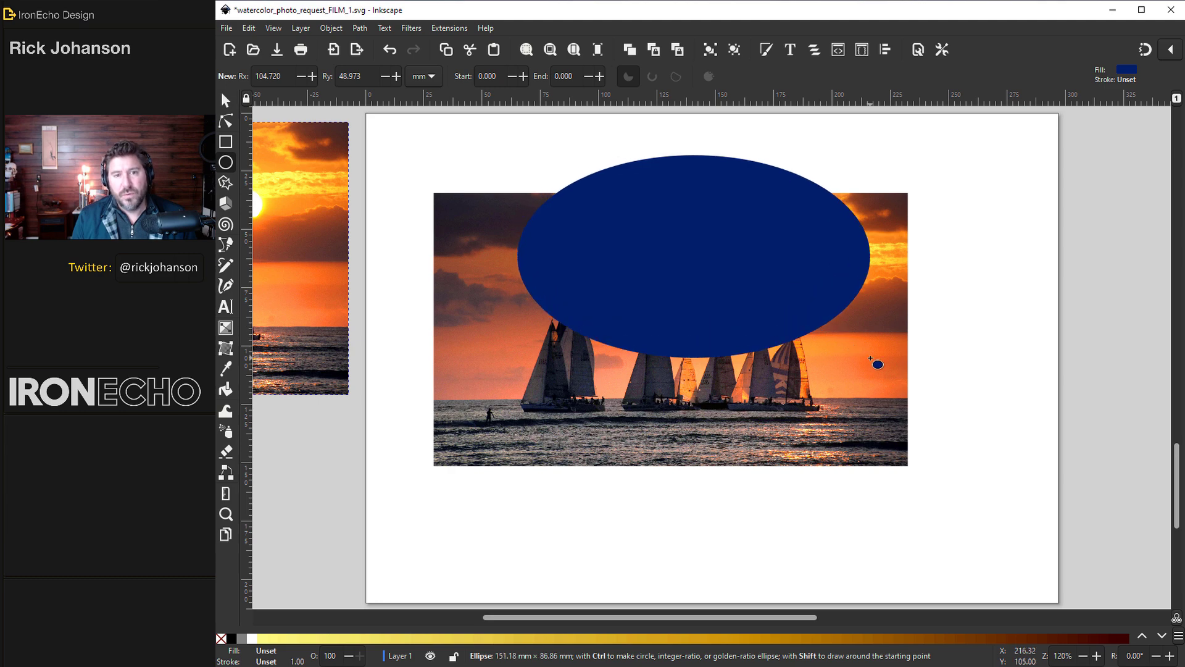
left_click(337, 27)
left_click(360, 62)
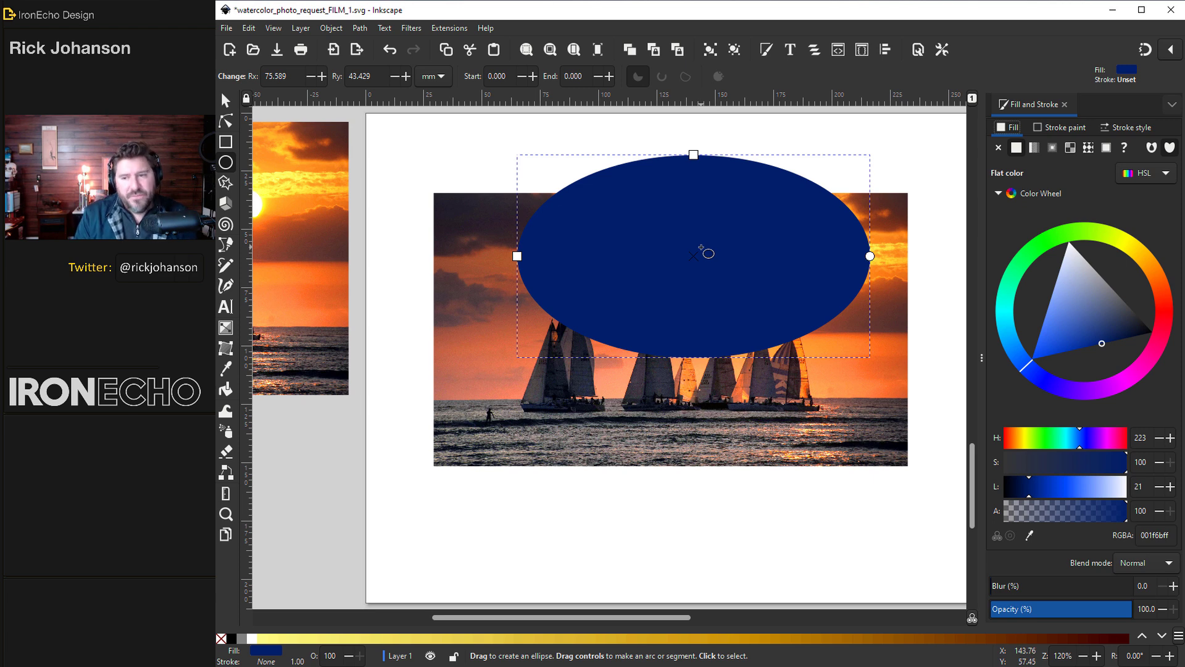
left_click(1068, 242)
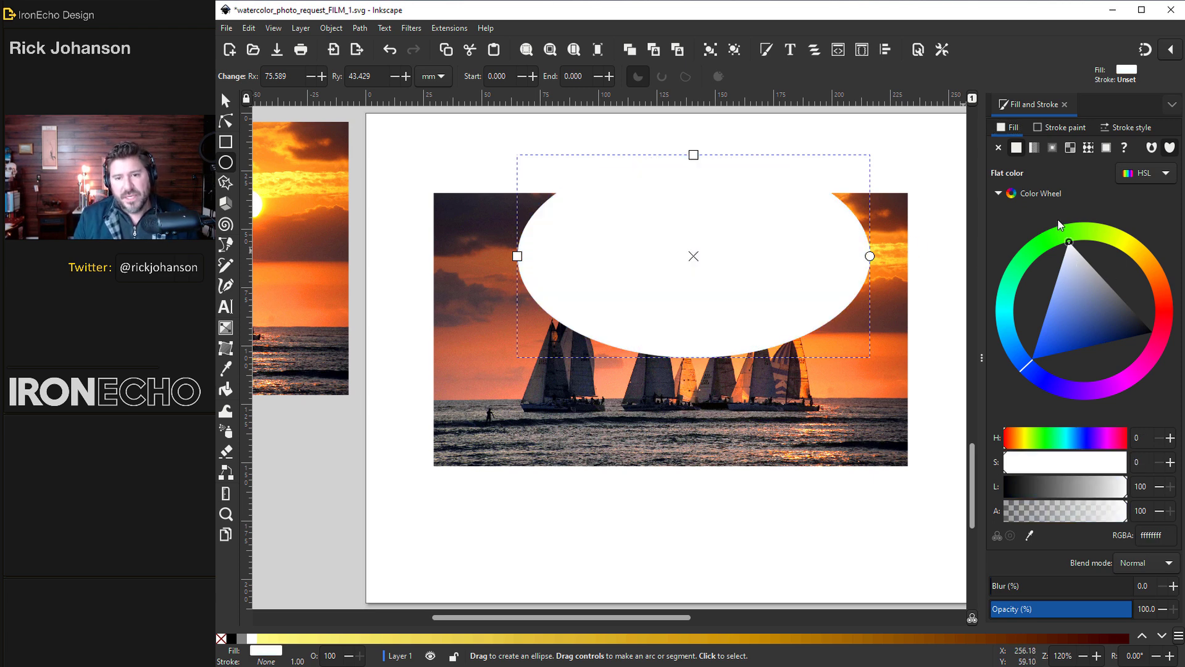
Move and enlarge the white ellipse to about 183 × 105 mm over the photo's centre.
key("s")
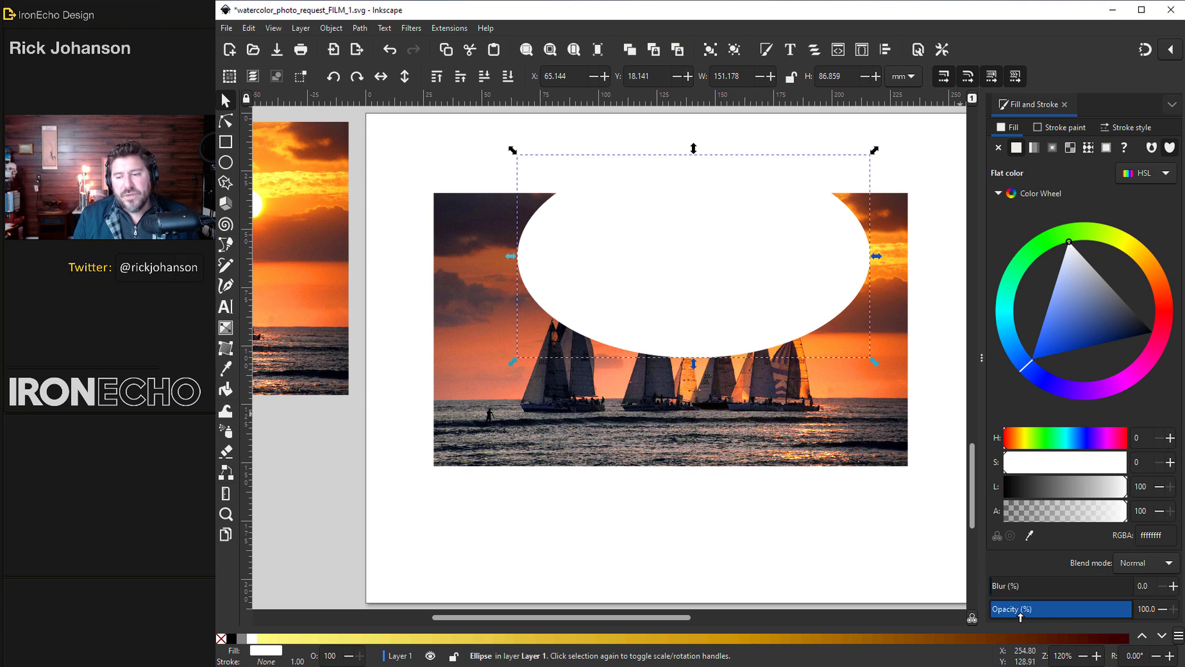
left_click(1071, 613)
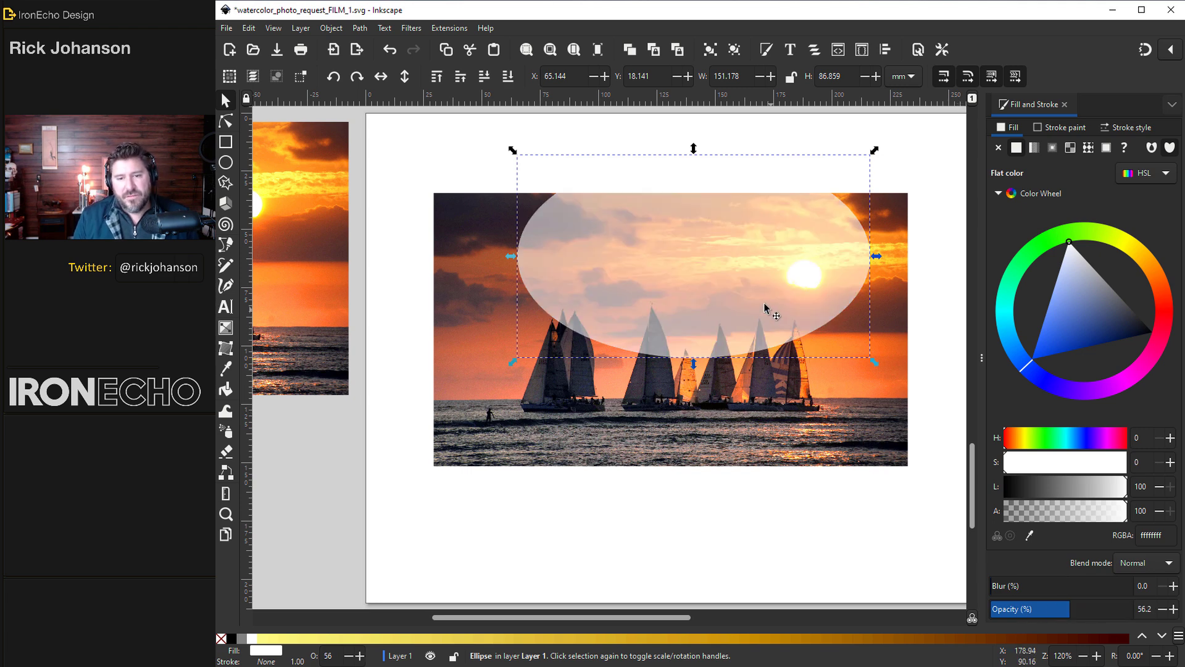
left_click_drag(768, 299, 739, 419)
left_click_drag(850, 254, 887, 232)
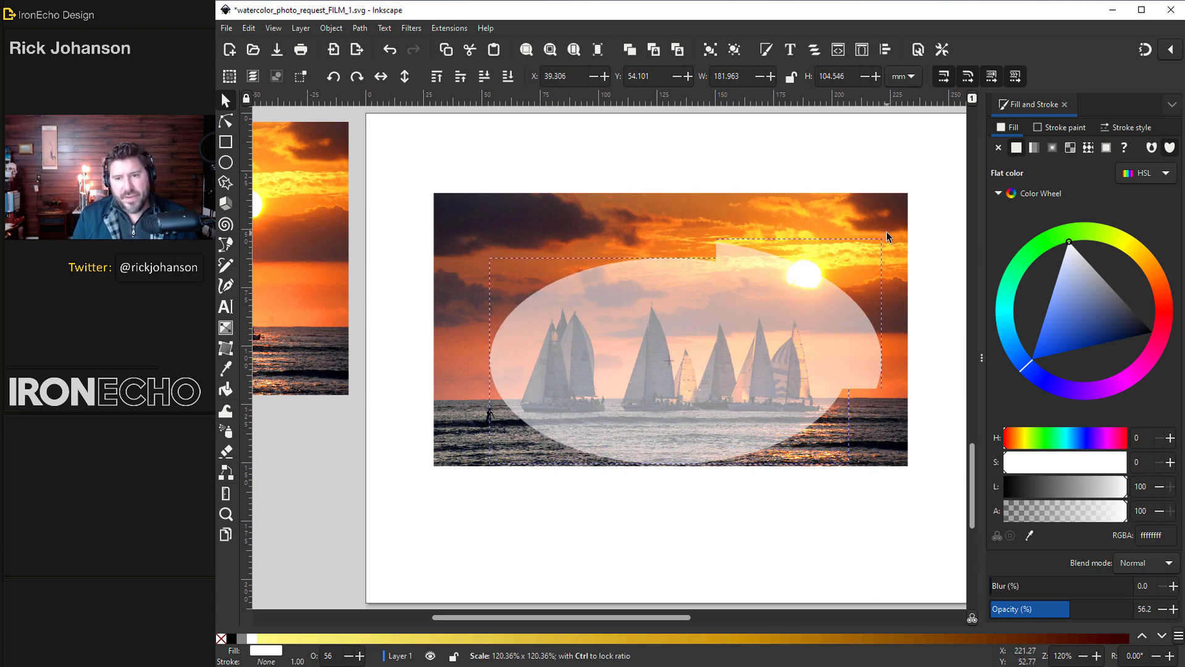
left_click_drag(766, 340, 769, 322)
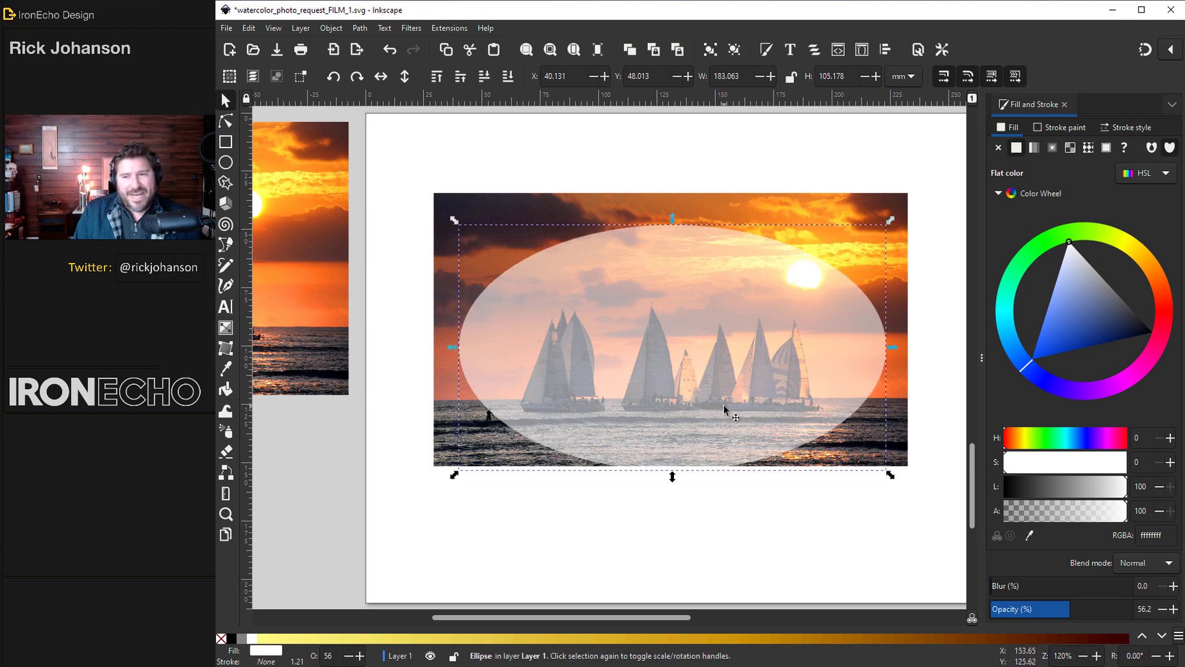
left_click_drag(1122, 610, 1135, 610)
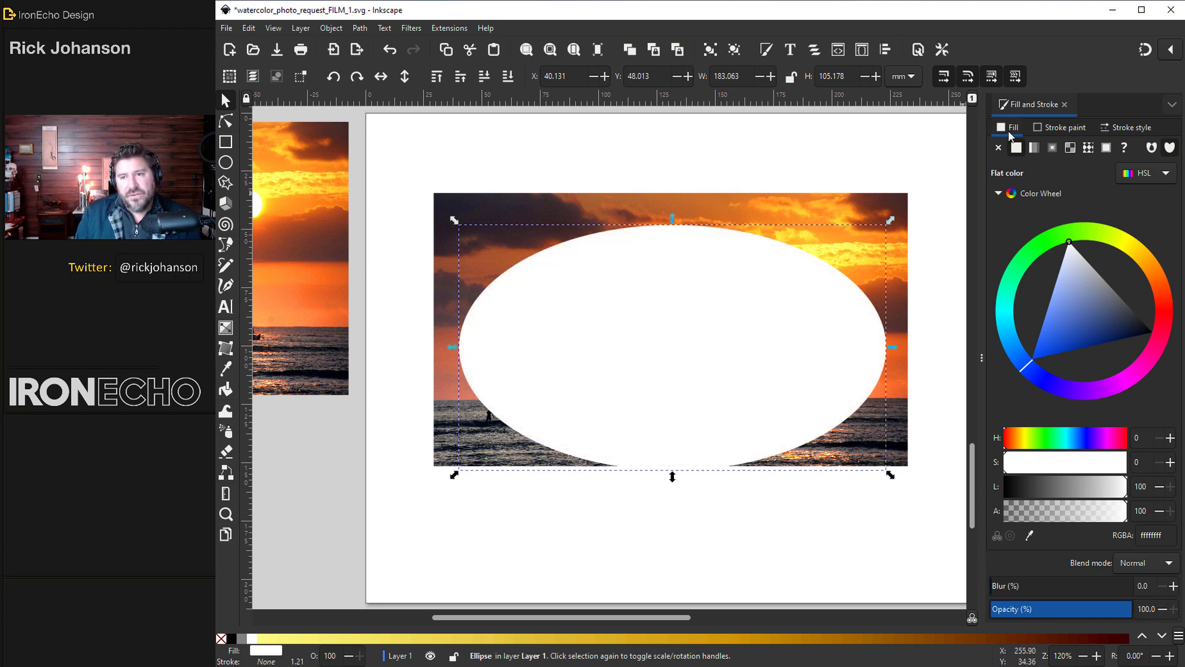
Give the white ellipse a radial gradient and set the centre stop's offset to 0.49.
left_click(1054, 149)
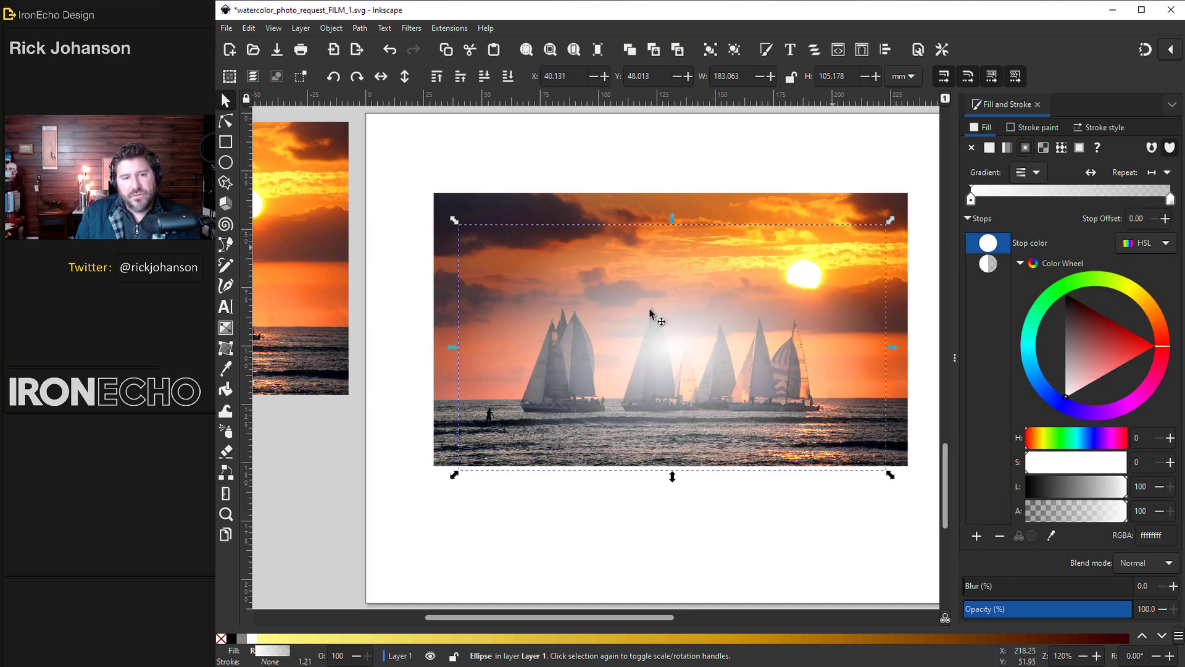
left_click(226, 327)
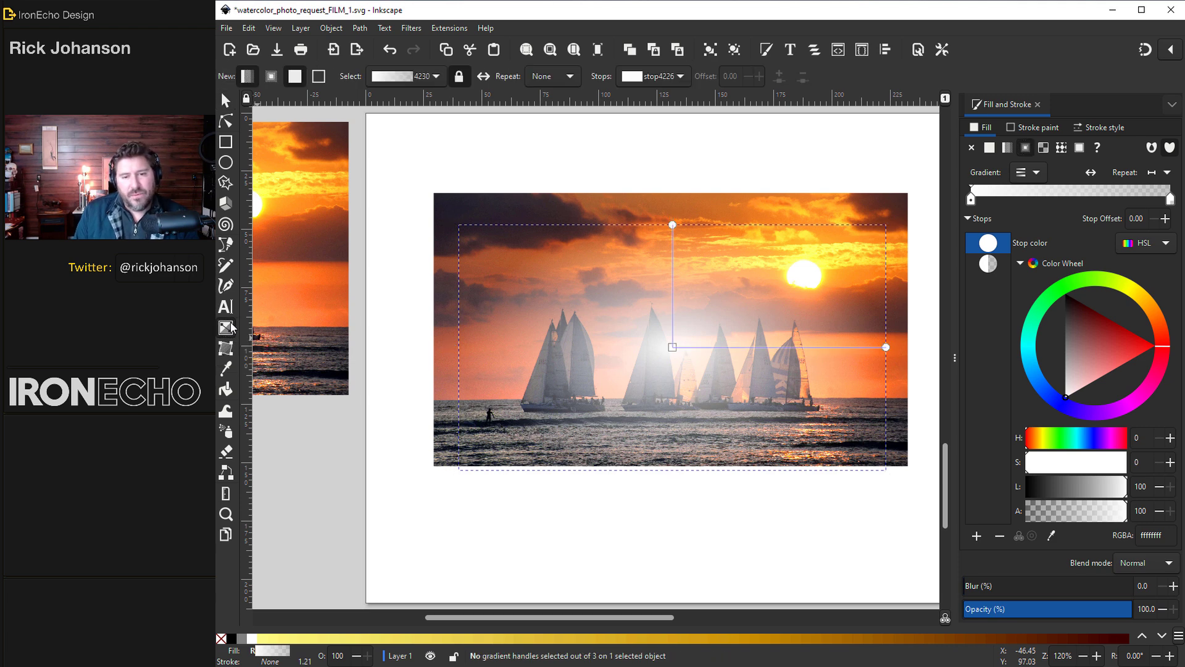
left_click(673, 347)
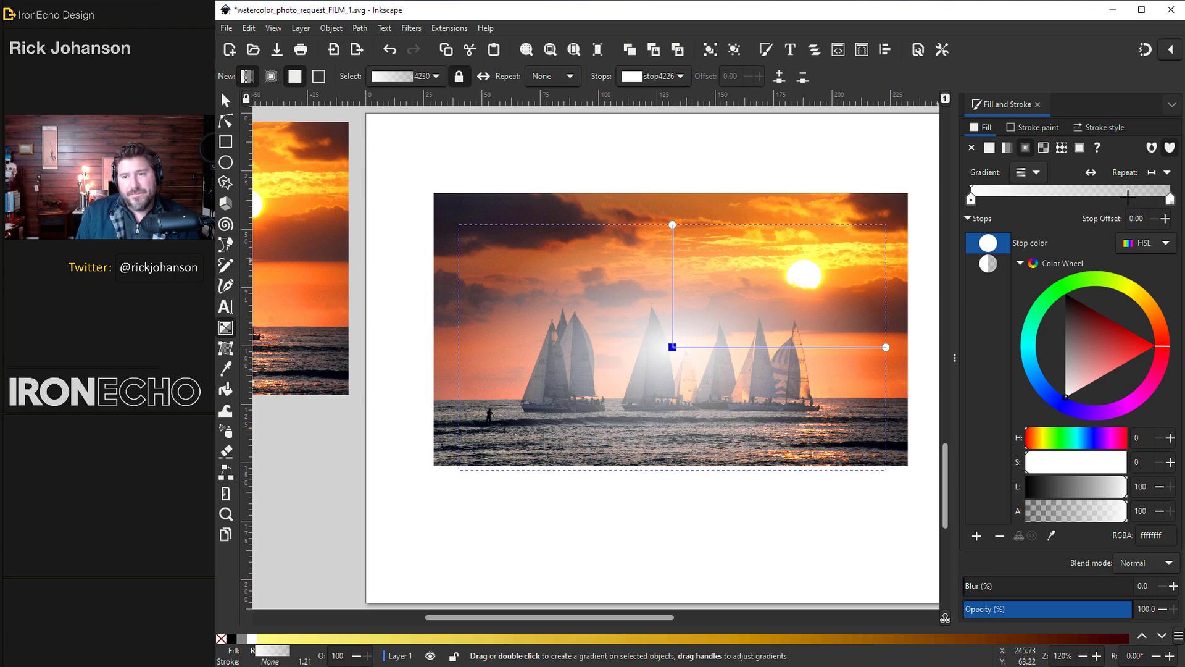
left_click_drag(973, 203, 1069, 198)
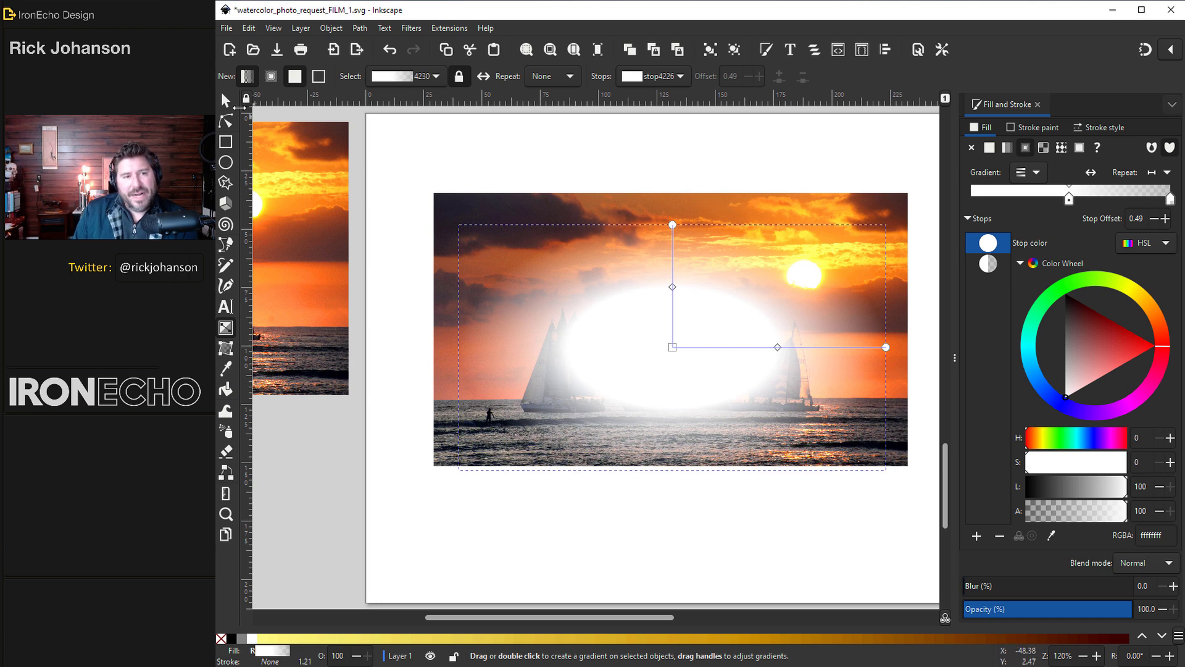
Shorten the glow ellipse from the top, widen it sideways, and nudge it slightly left and down.
left_click(227, 101)
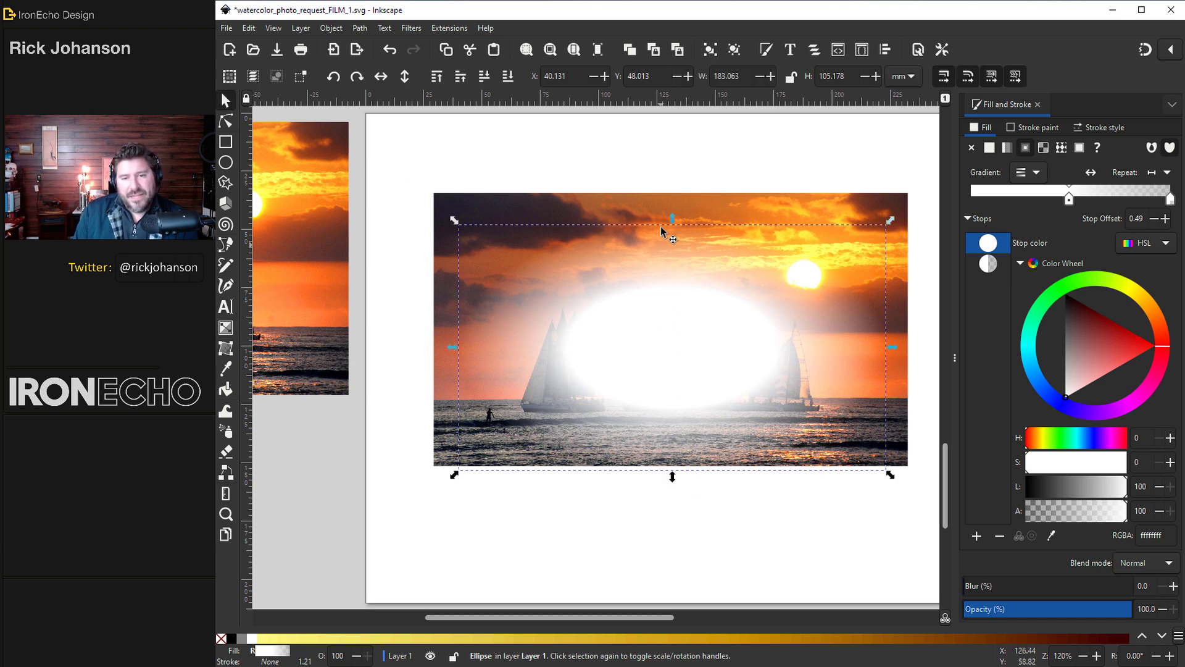
left_click_drag(671, 217, 670, 245)
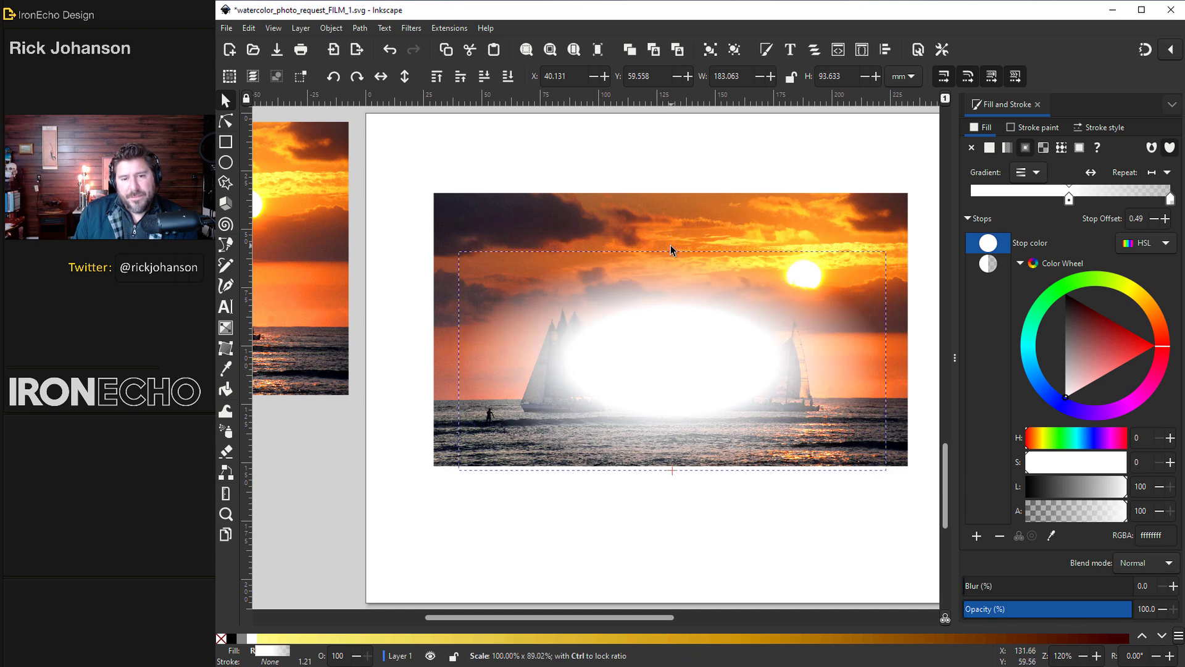
left_click_drag(453, 362, 403, 363)
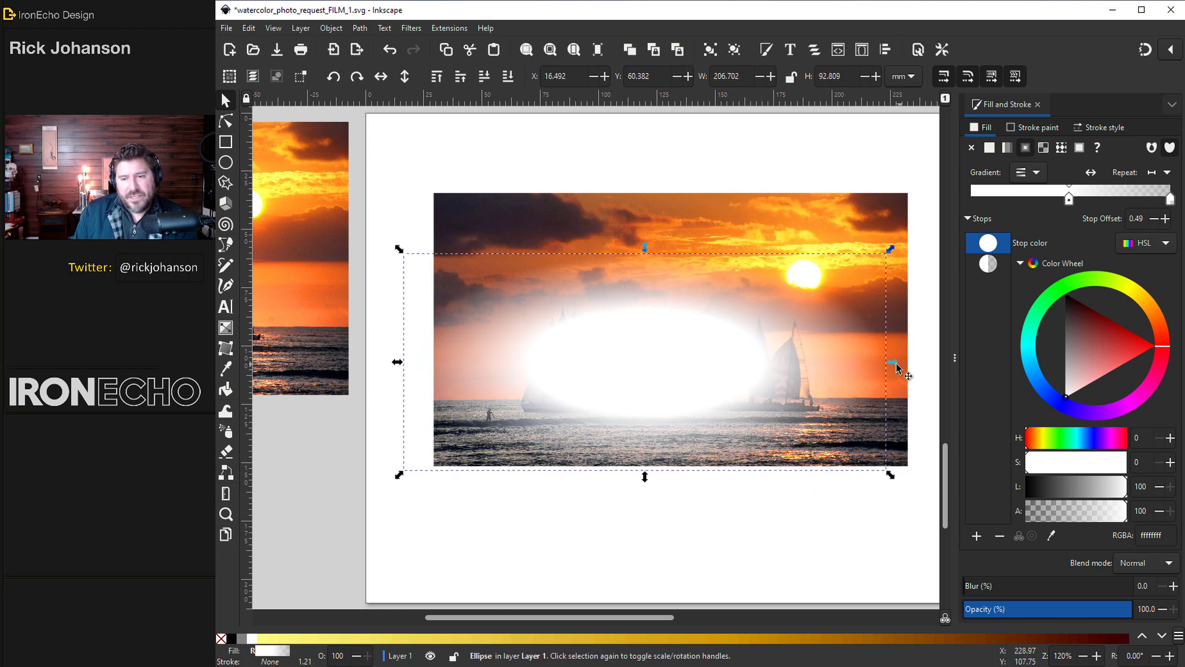
left_click_drag(898, 364, 939, 363)
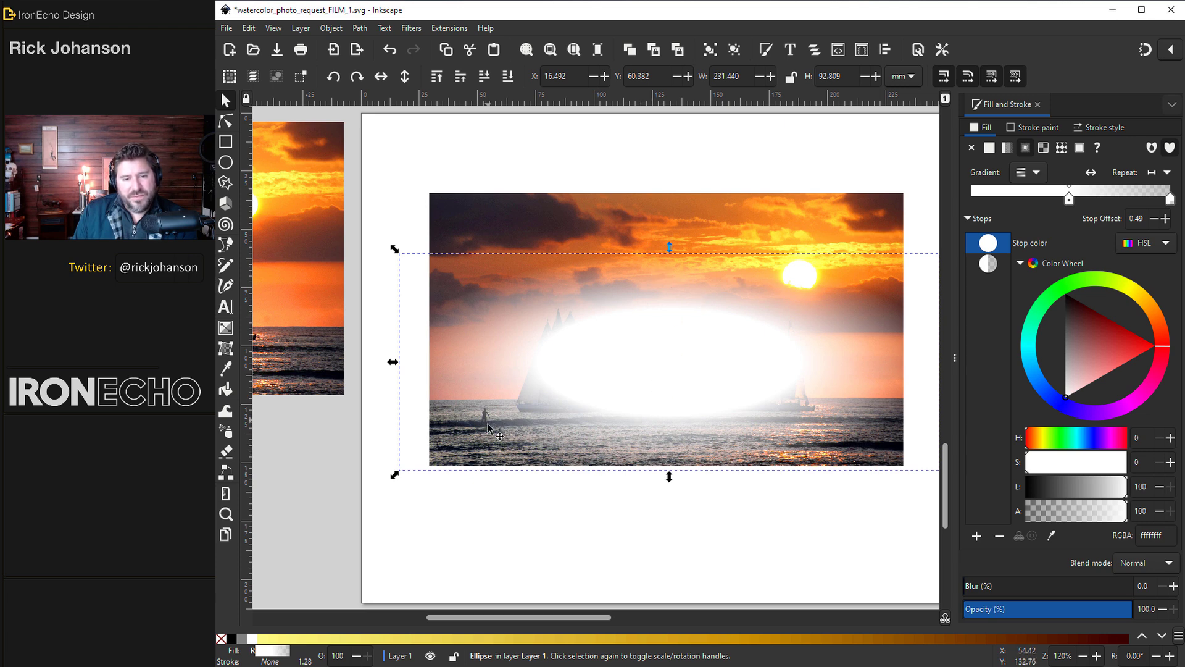
left_click_drag(476, 431, 473, 432)
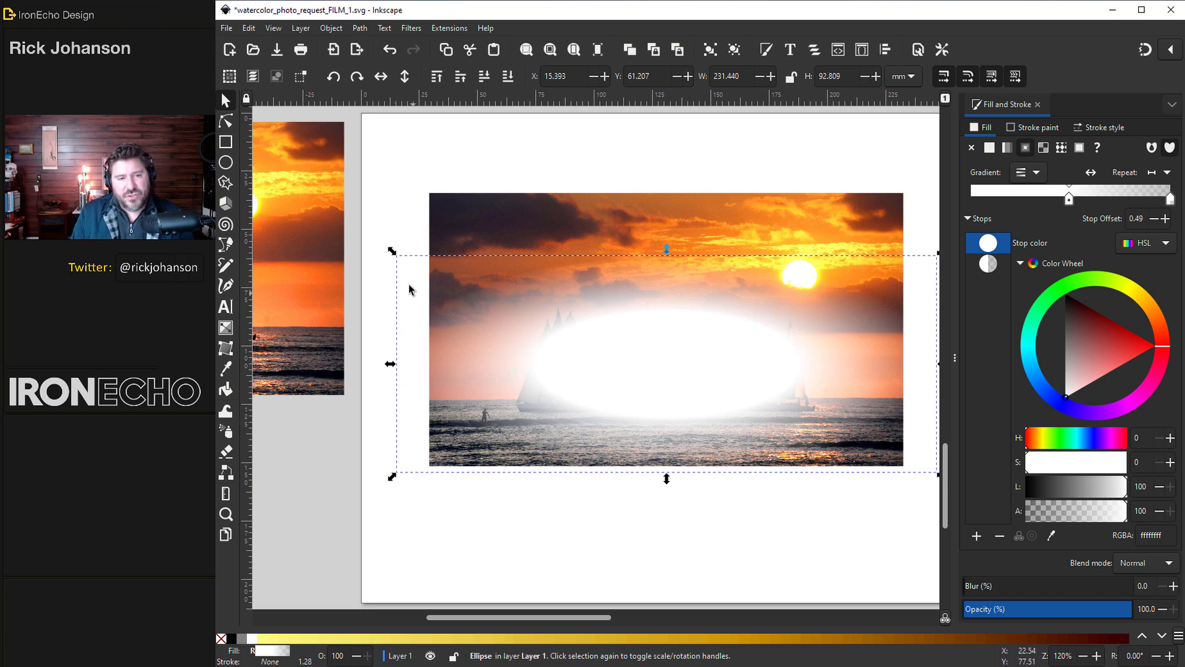
Pull the gradient's horizontal radius in to the photo edge so the glow fades sooner.
left_click(226, 328)
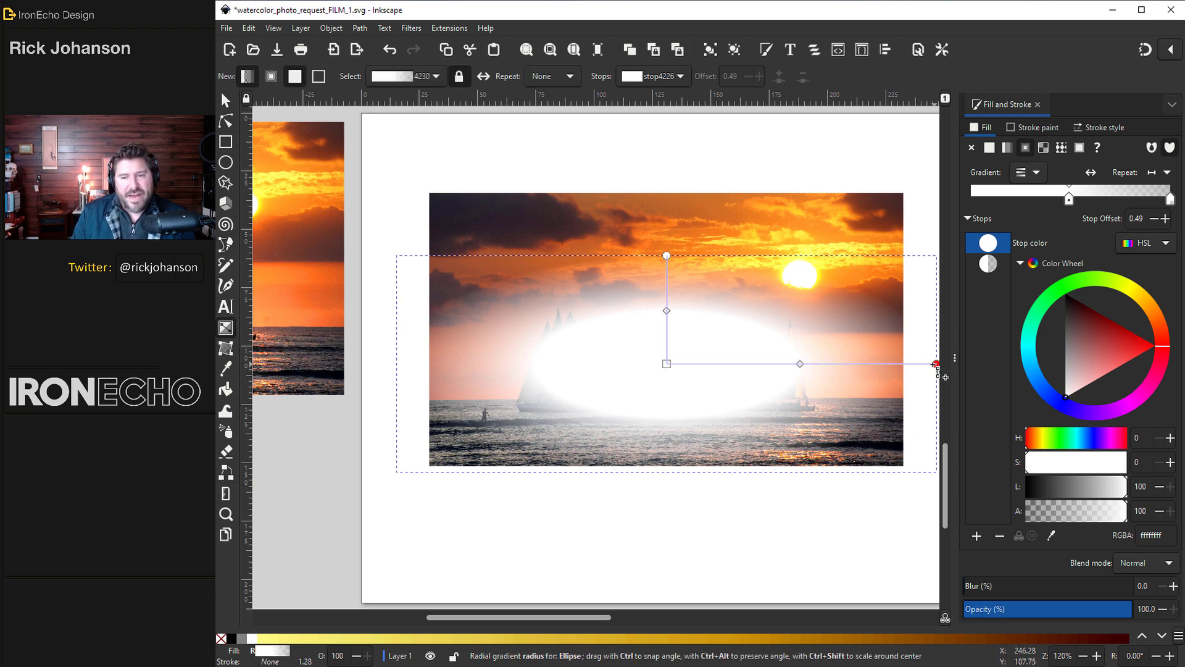
left_click_drag(936, 365, 900, 366)
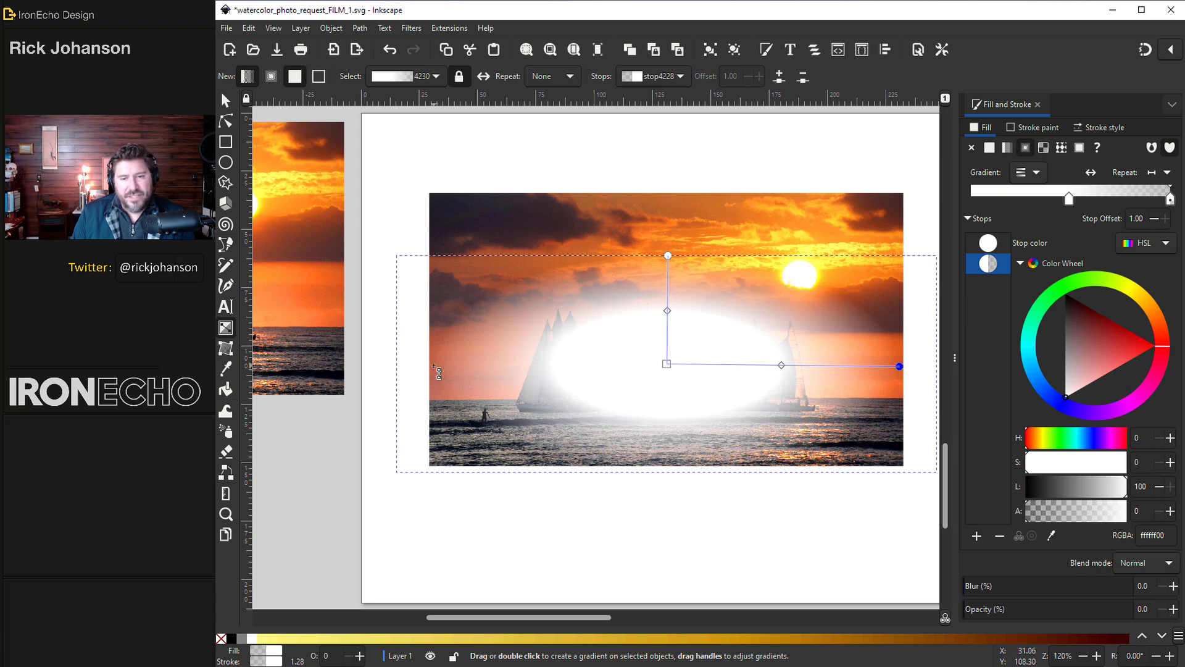
key("s")
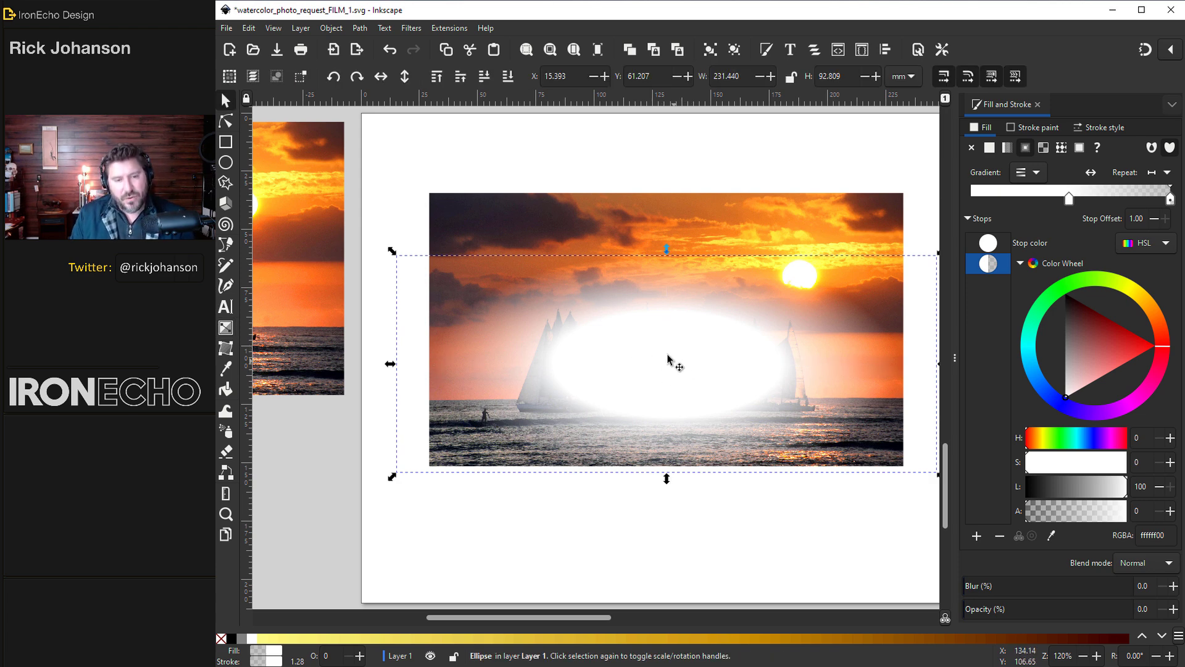
Select the photo together with the gradient ellipse and apply Object > Mask > Set Mask.
left_click(519, 239, "shift")
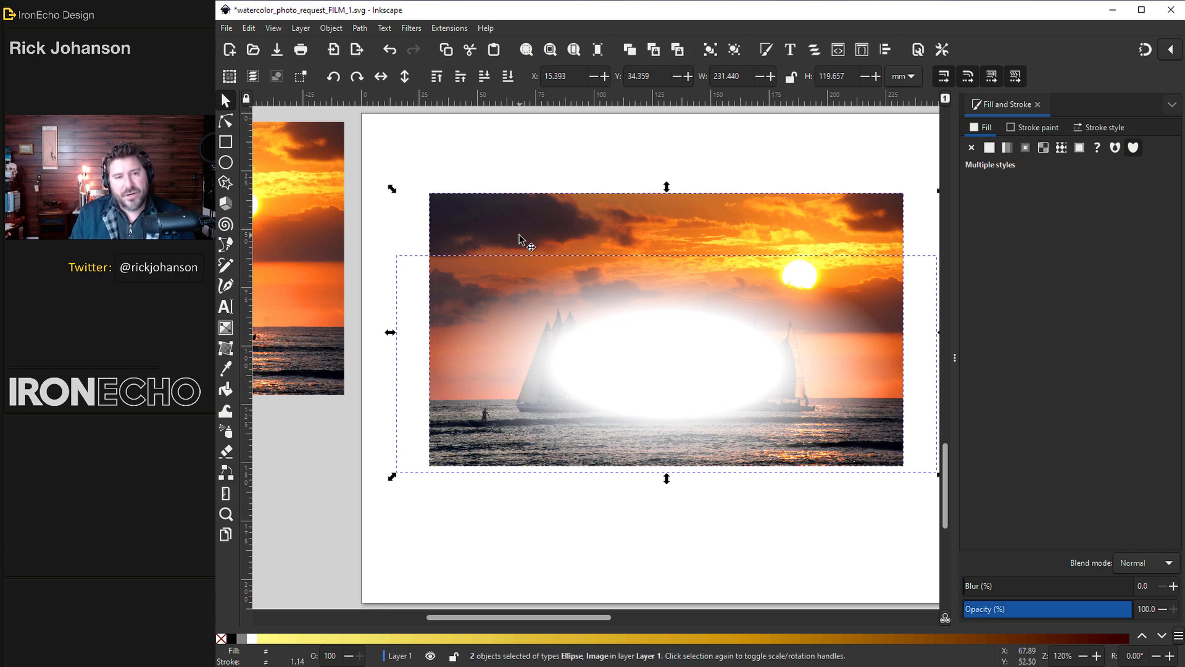
left_click(331, 28)
mouse_move(373, 205)
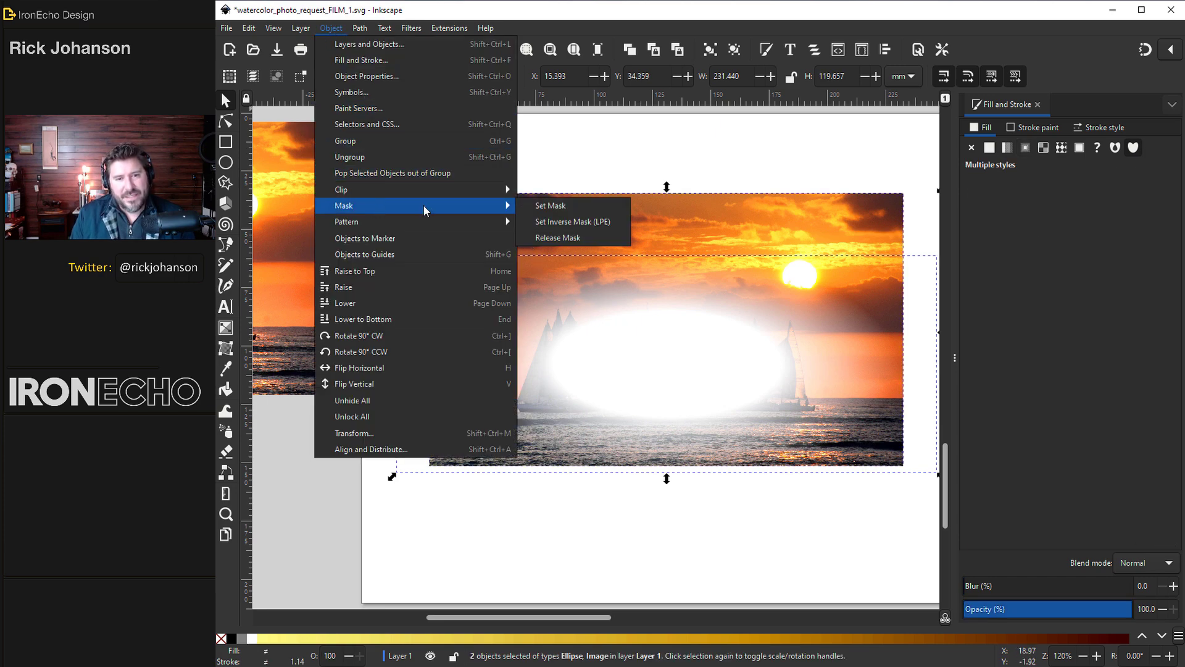
left_click(543, 208)
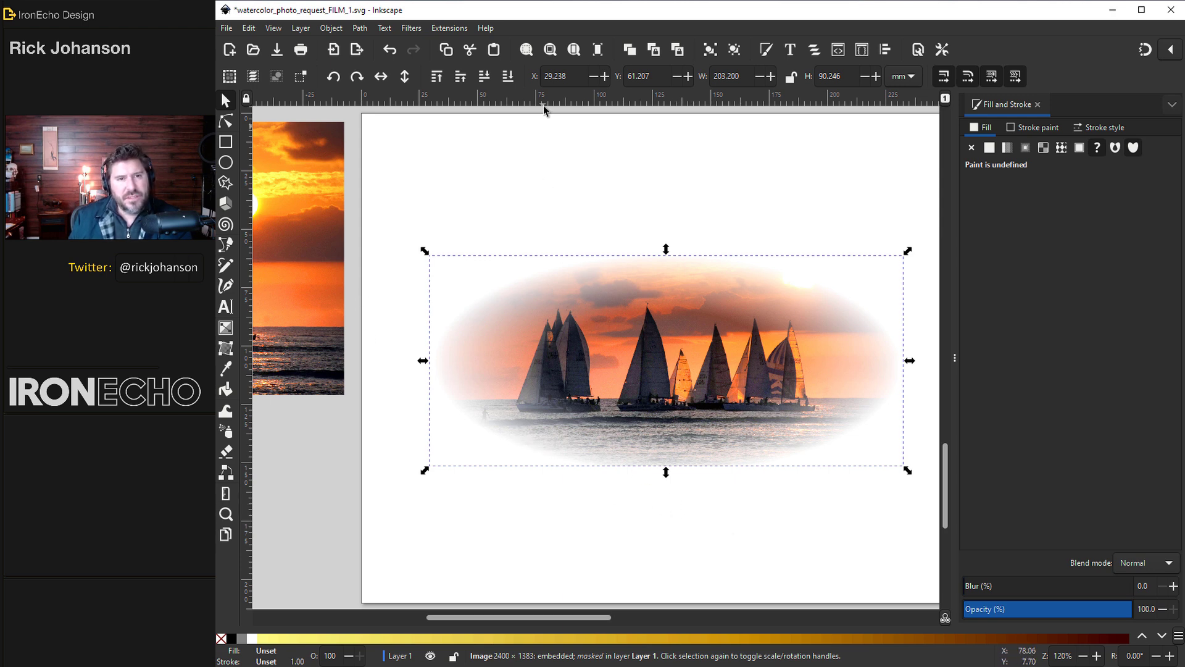
Fit the page in view and draw a small dark-blue ellipse below the photo.
left_click(579, 53)
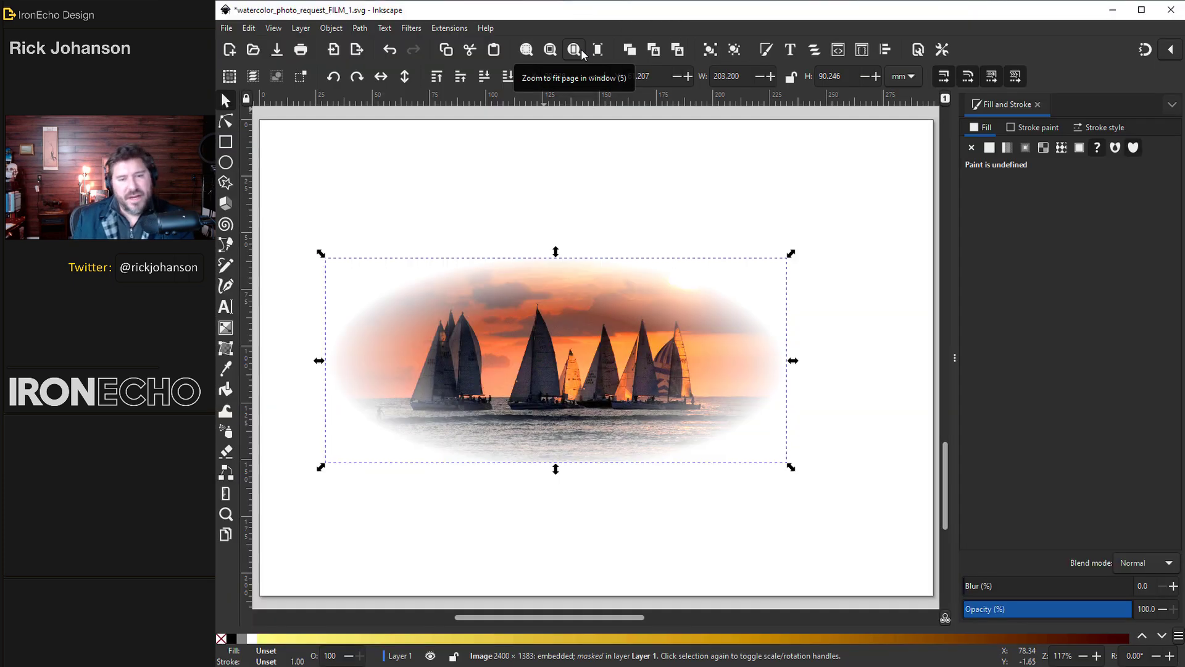
left_click(226, 163)
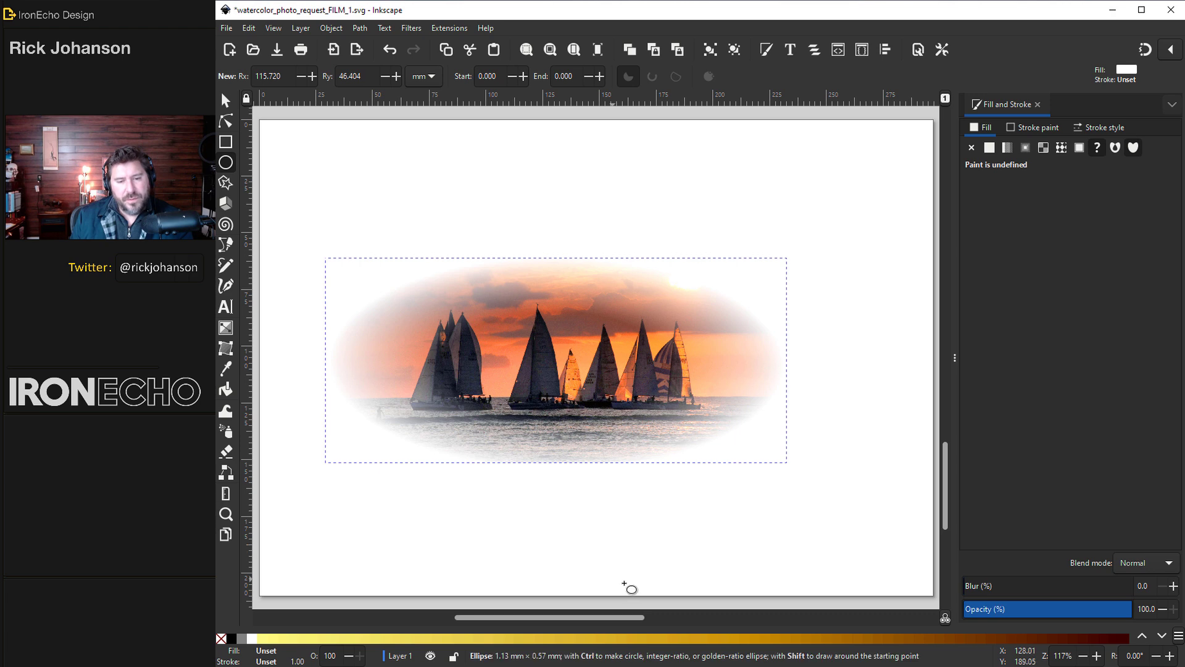
left_click_drag(547, 547, 624, 582)
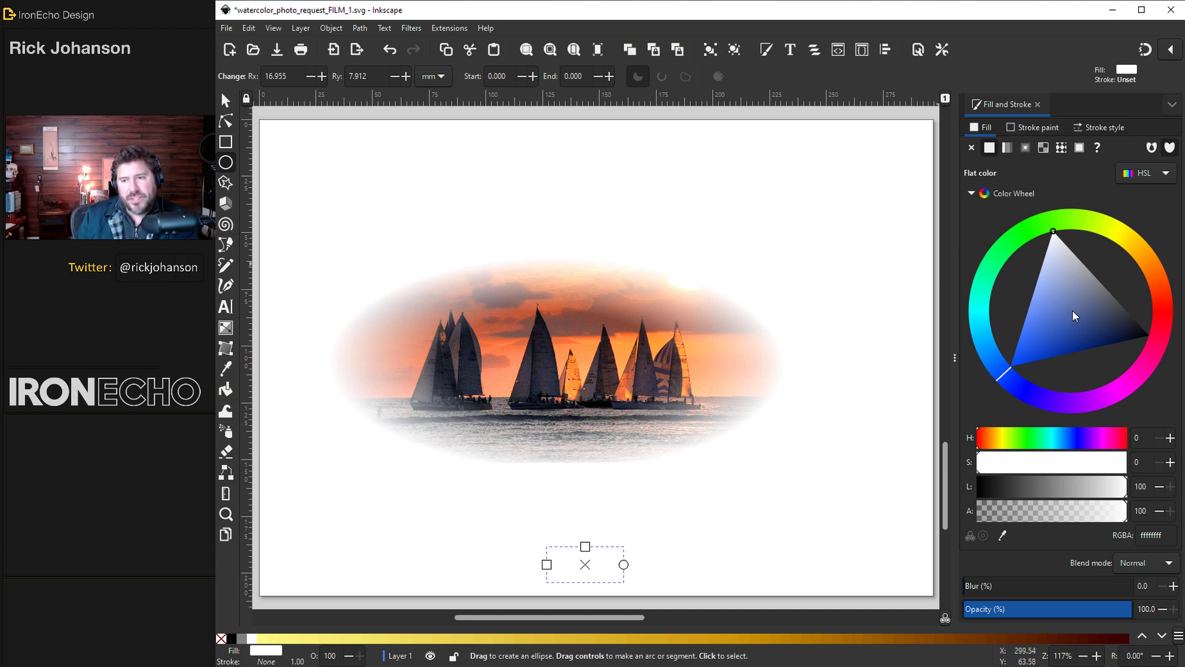
left_click_drag(1080, 327, 1103, 360)
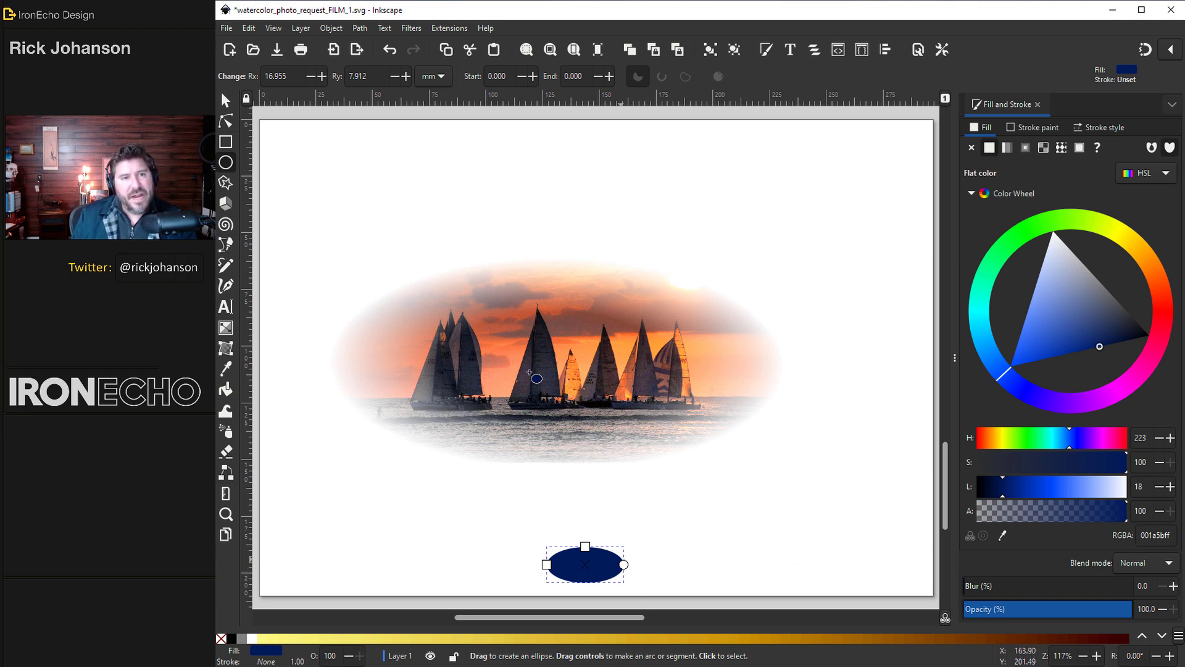
Apply the Filters > Textures > Watercolor filter to the navy ellipse.
left_click(412, 28)
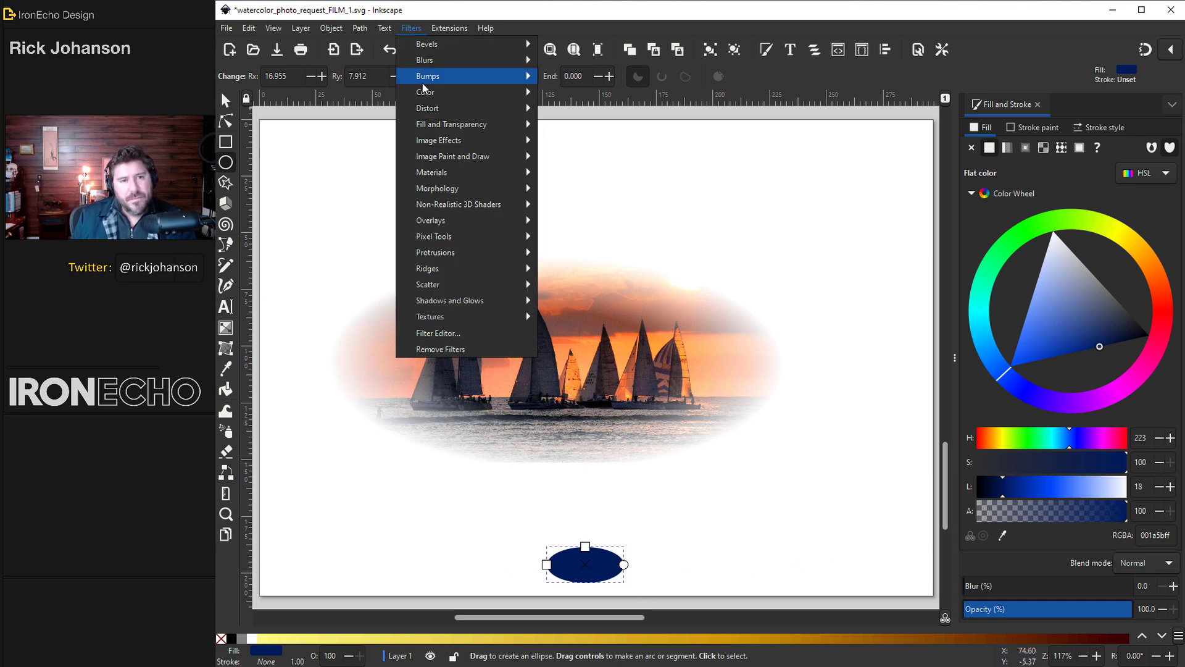
mouse_move(445, 320)
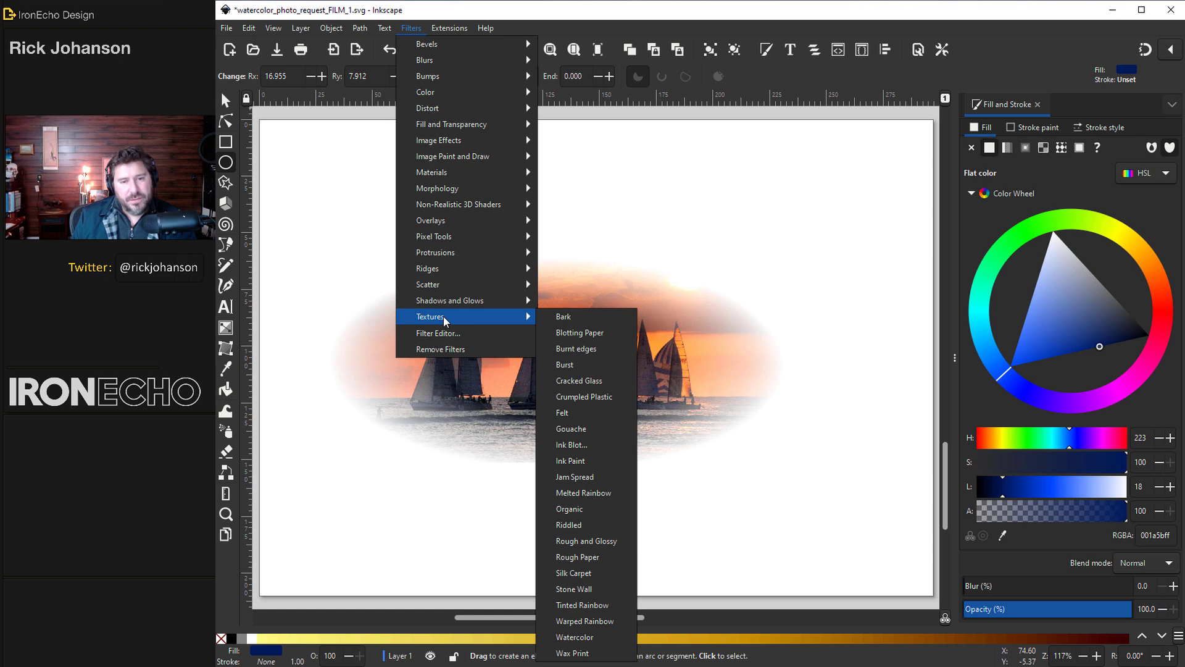
left_click(574, 636)
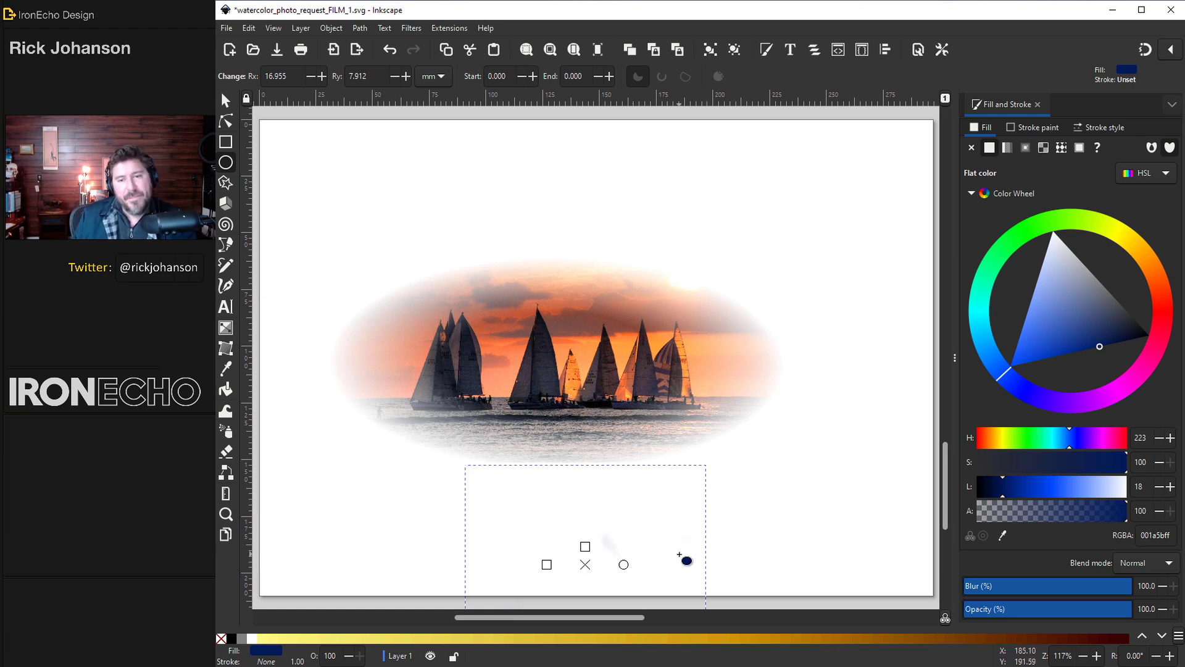
Open the Filter Editor and inspect the Watercolor filter's Turbulence and Gaussian Blur effects.
left_click(411, 27)
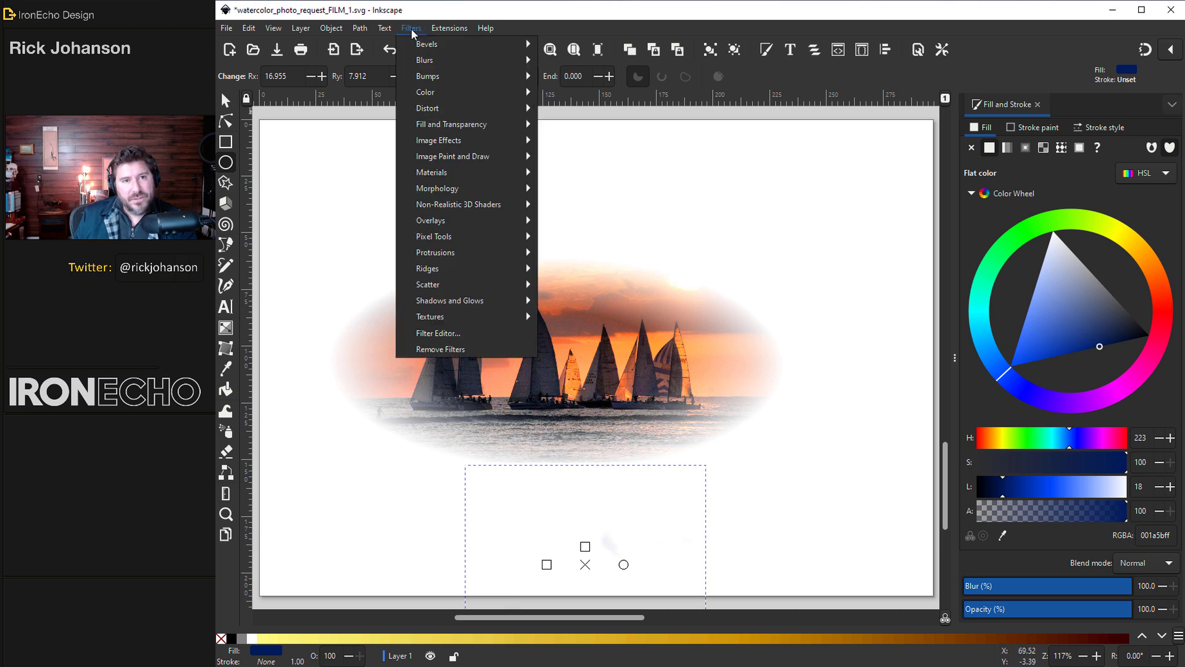
left_click(448, 334)
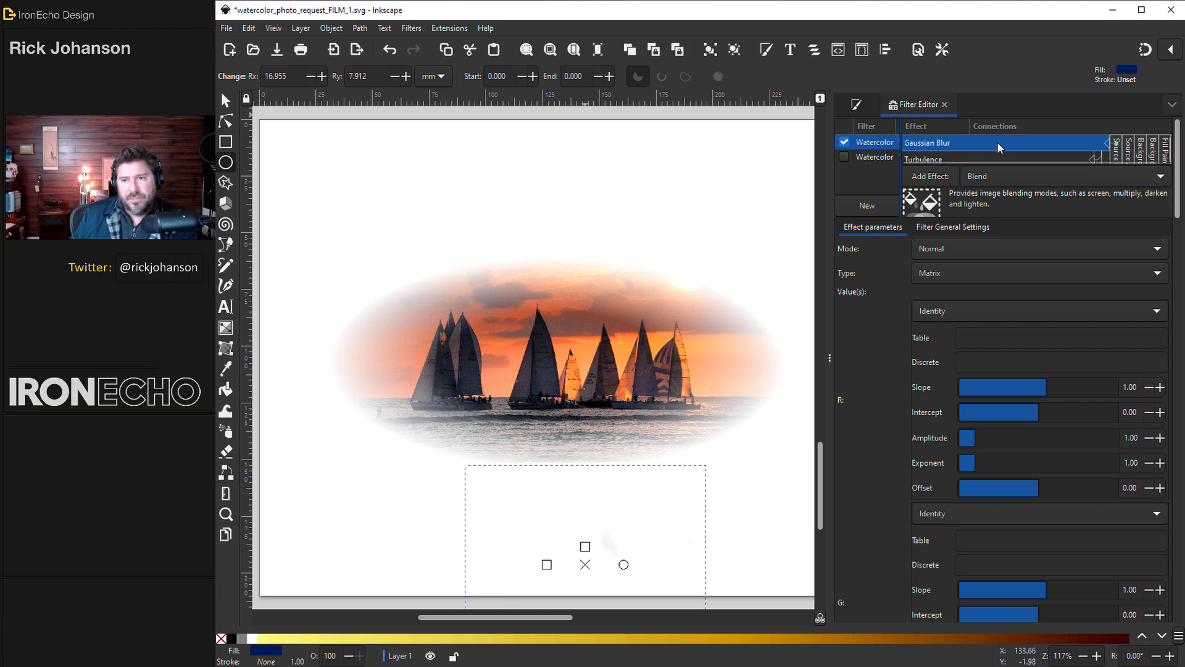
left_click(1002, 161)
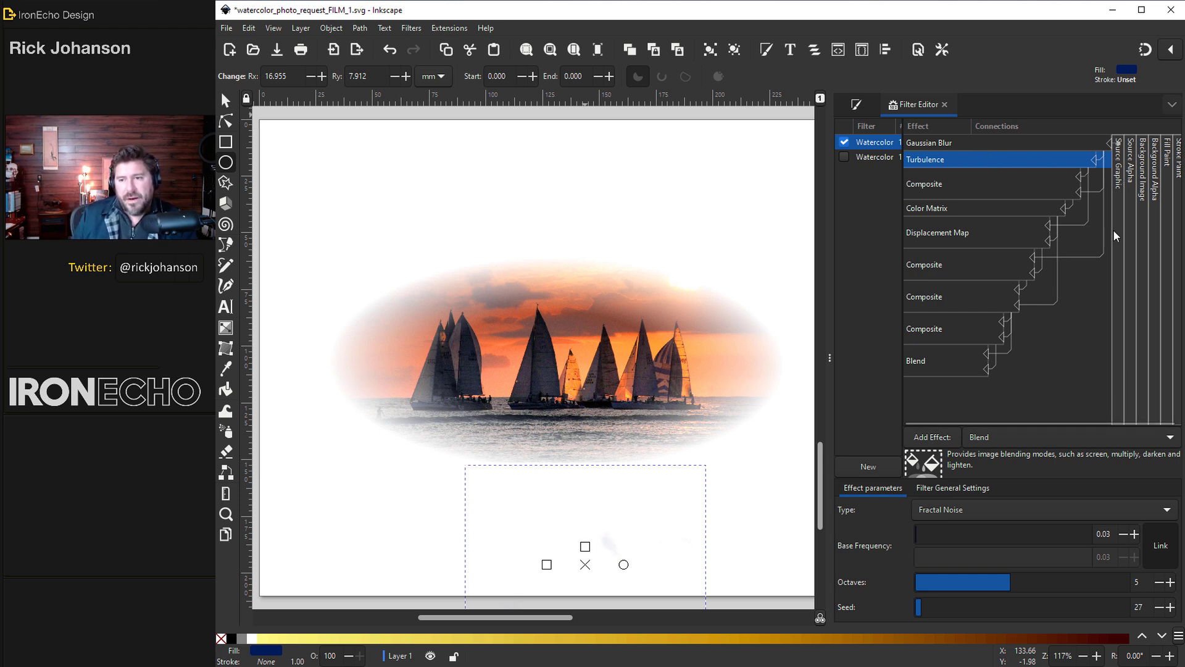
left_click(952, 146)
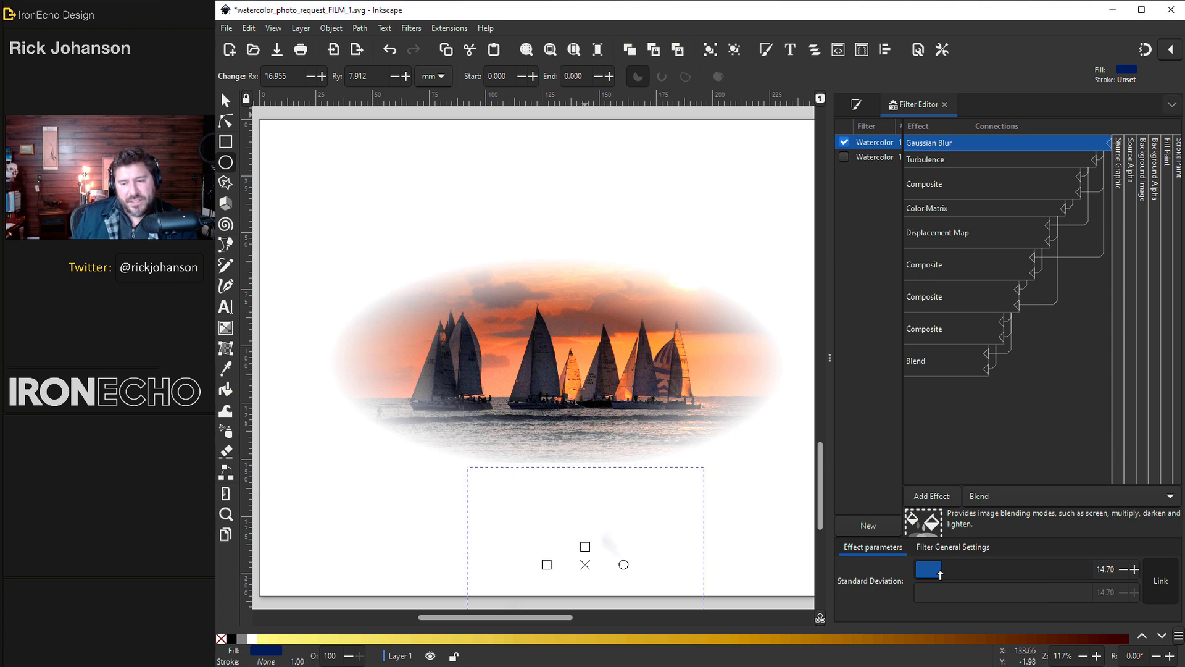
Lower the Watercolor Gaussian Blur to about 5 and set Turbulence Base Frequency to 0.10.
left_click_drag(941, 574, 920, 572)
key("3")
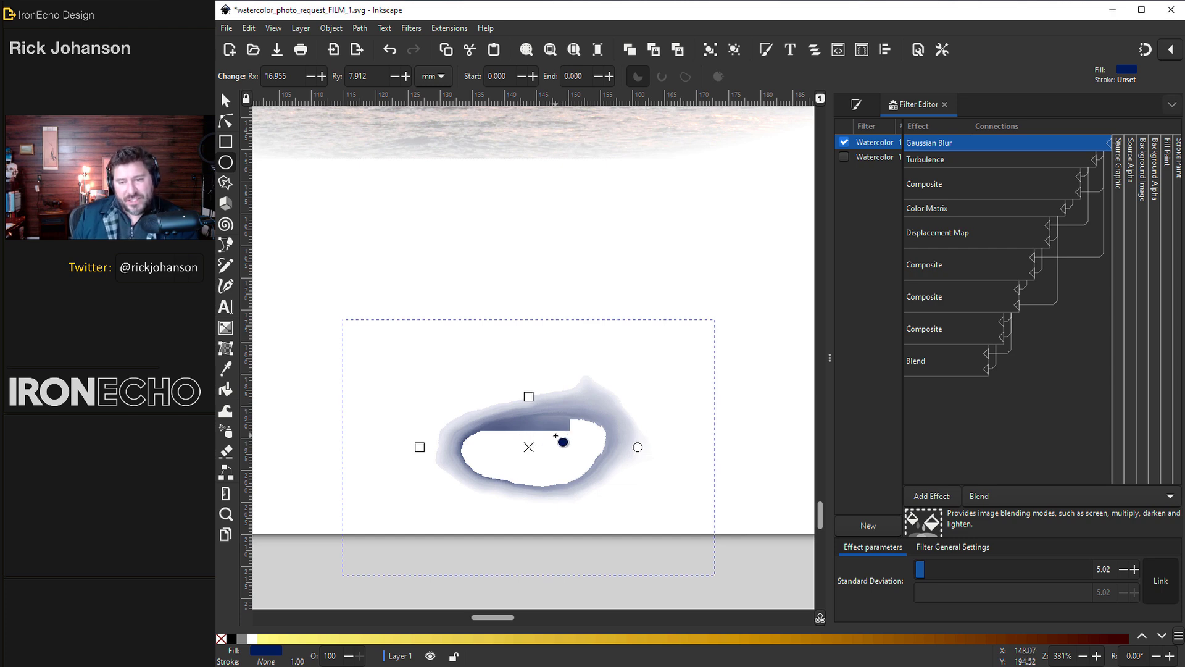
left_click(937, 162)
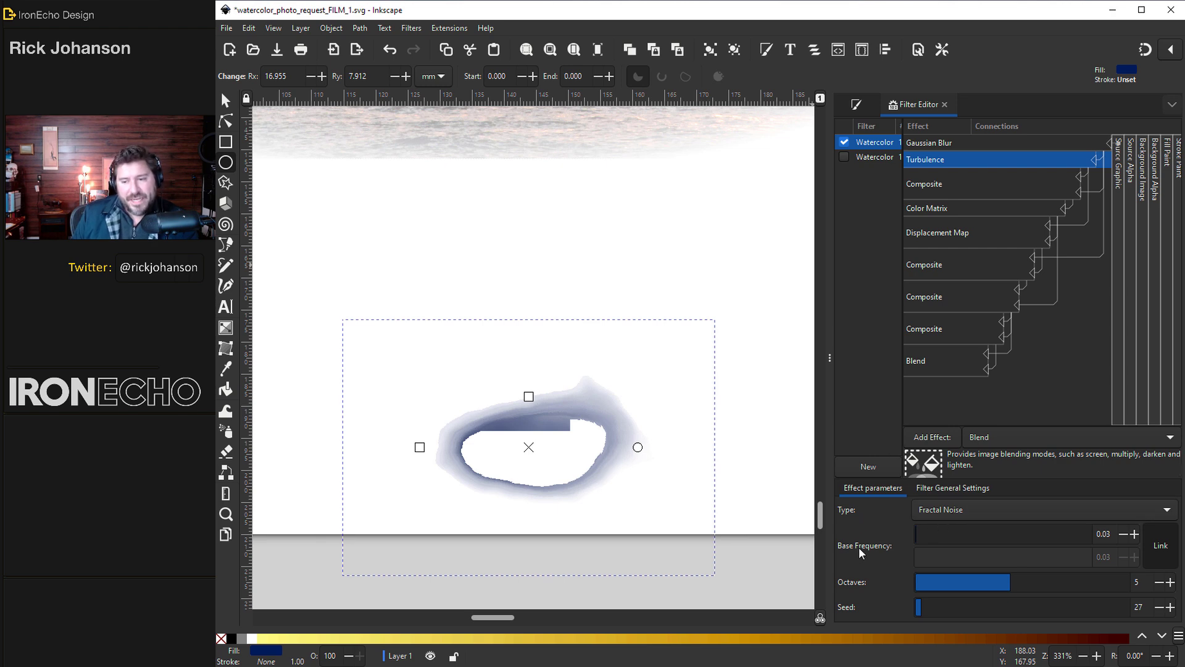
left_click(1136, 535)
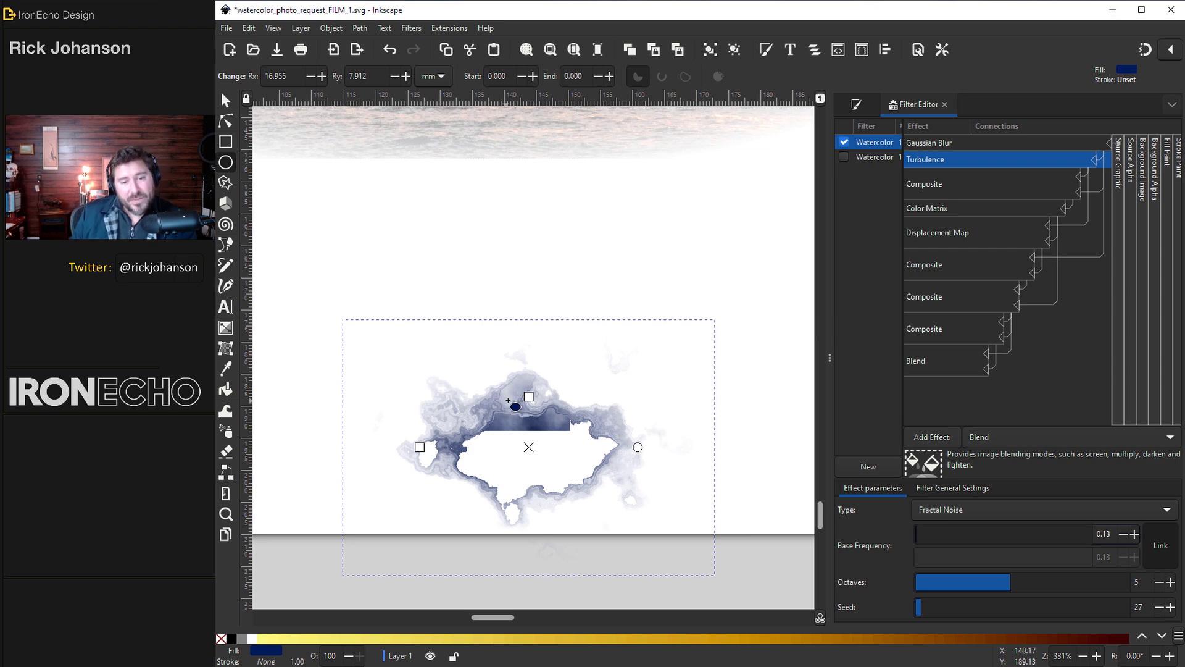
double_click(1104, 533)
type("0.1")
key("Return")
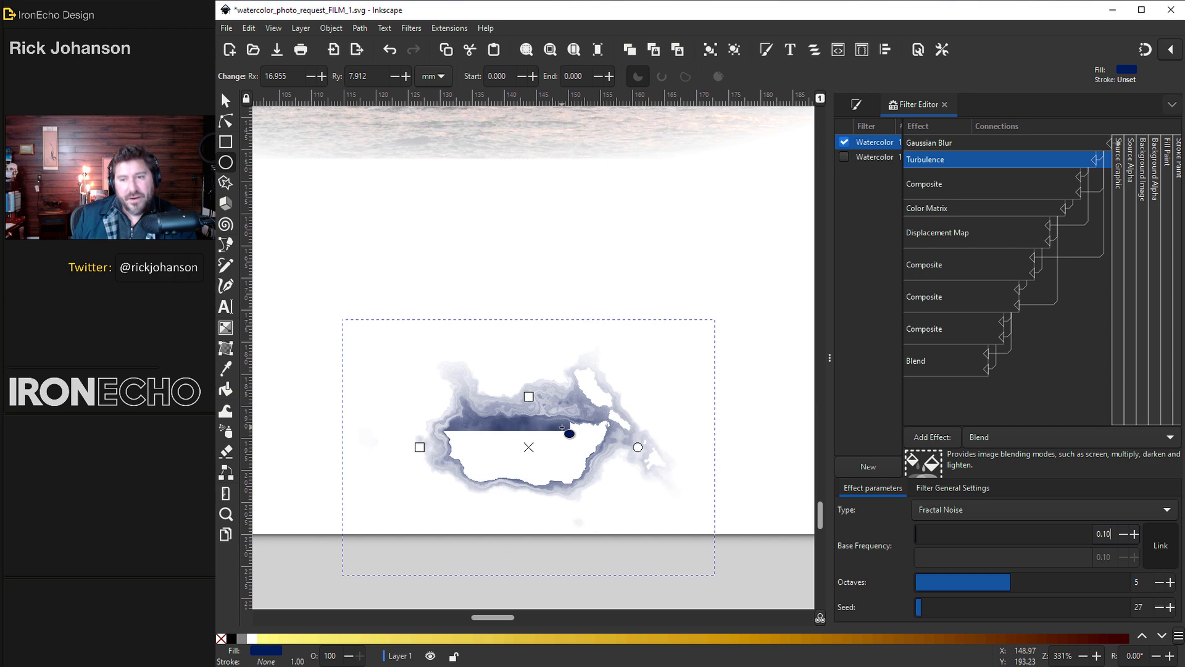
Drag the Watercolor filter's Displacement Map Scale down to 26.
left_click(951, 231)
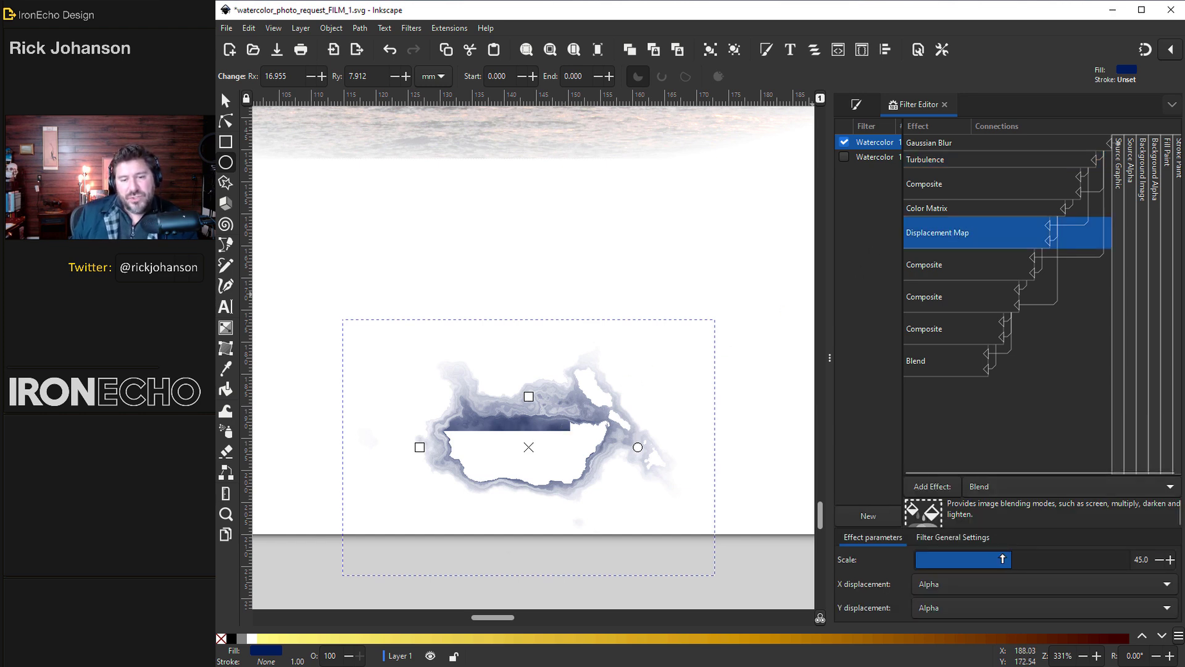
left_click_drag(1005, 561, 970, 568)
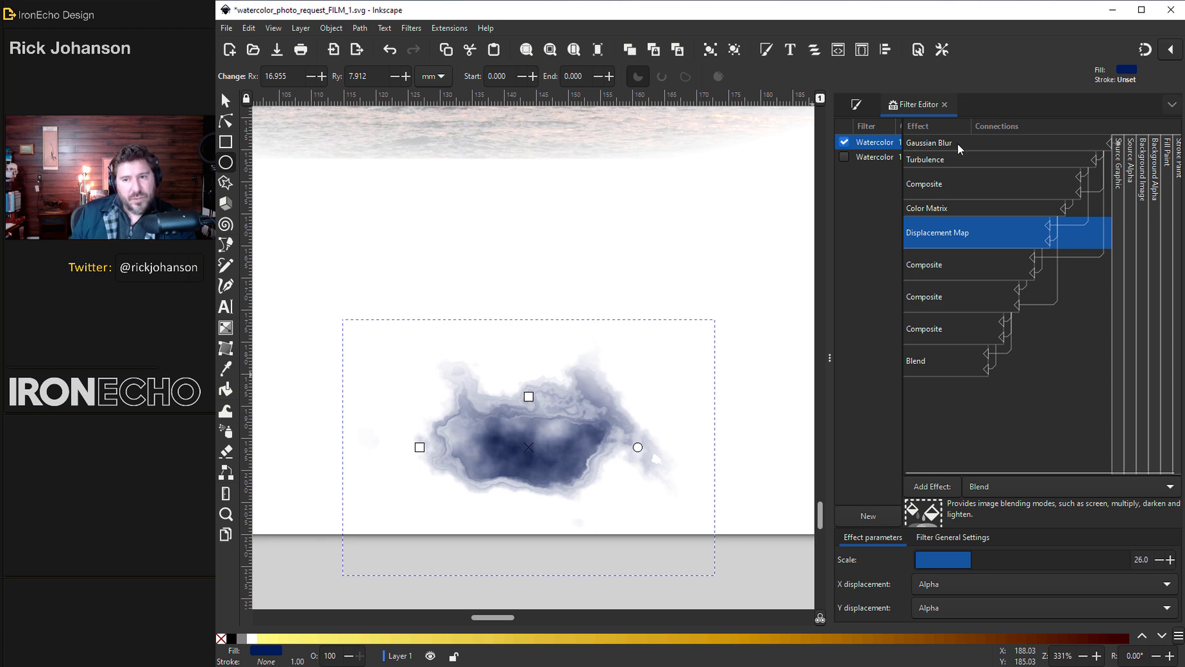
Inspect the Composite, Color Matrix and Displacement stages, ending on the Blend stage's Multiply mode.
left_click(942, 184)
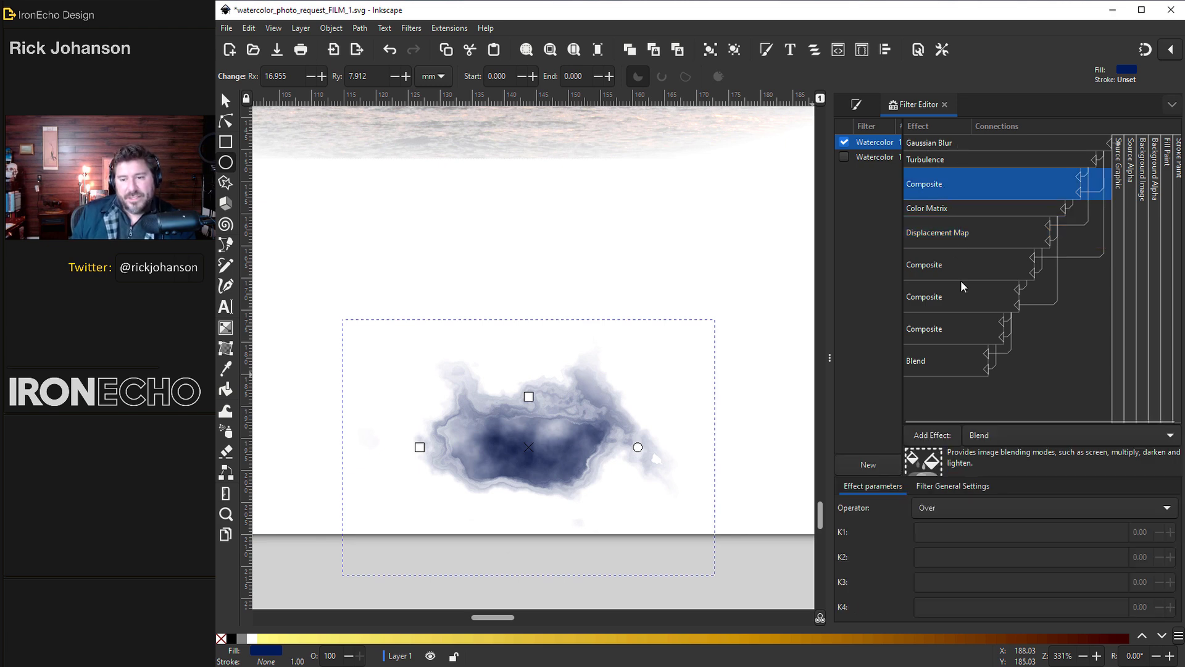
left_click(948, 208)
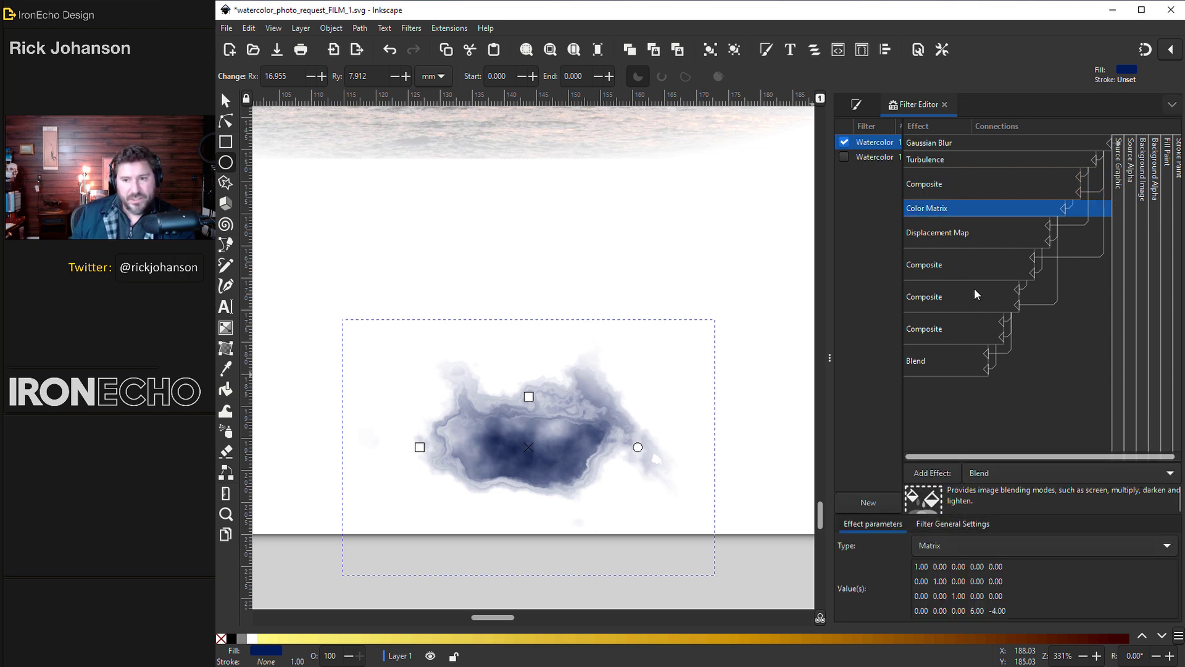
left_click(958, 238)
left_click(953, 269)
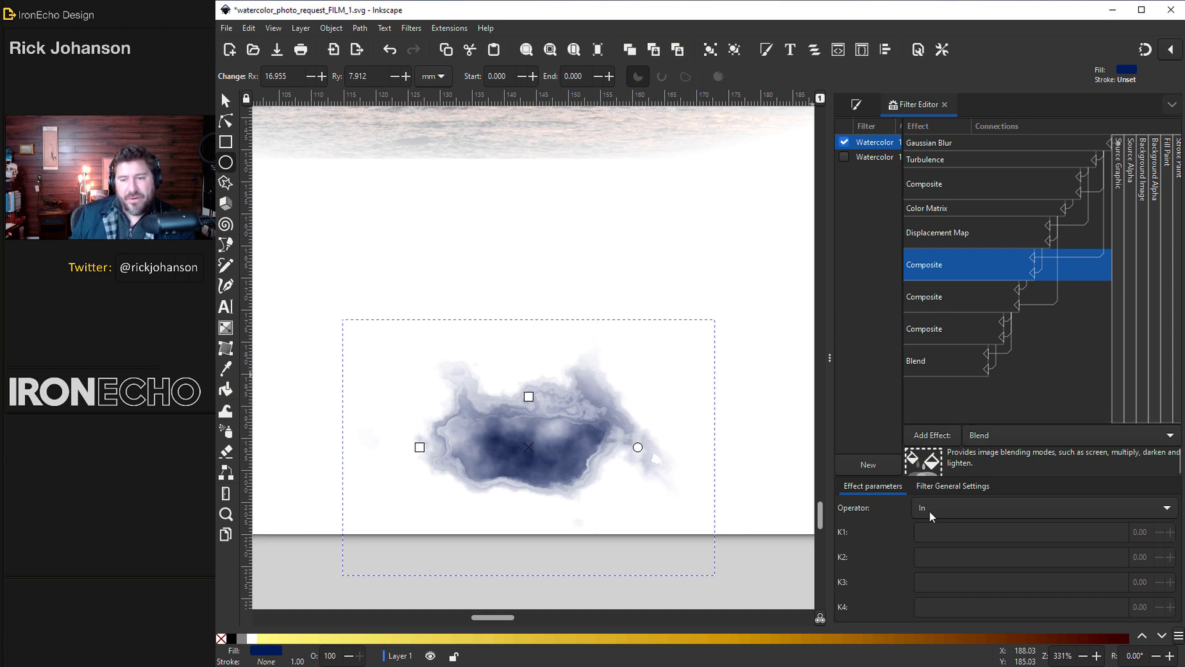
left_click(947, 298)
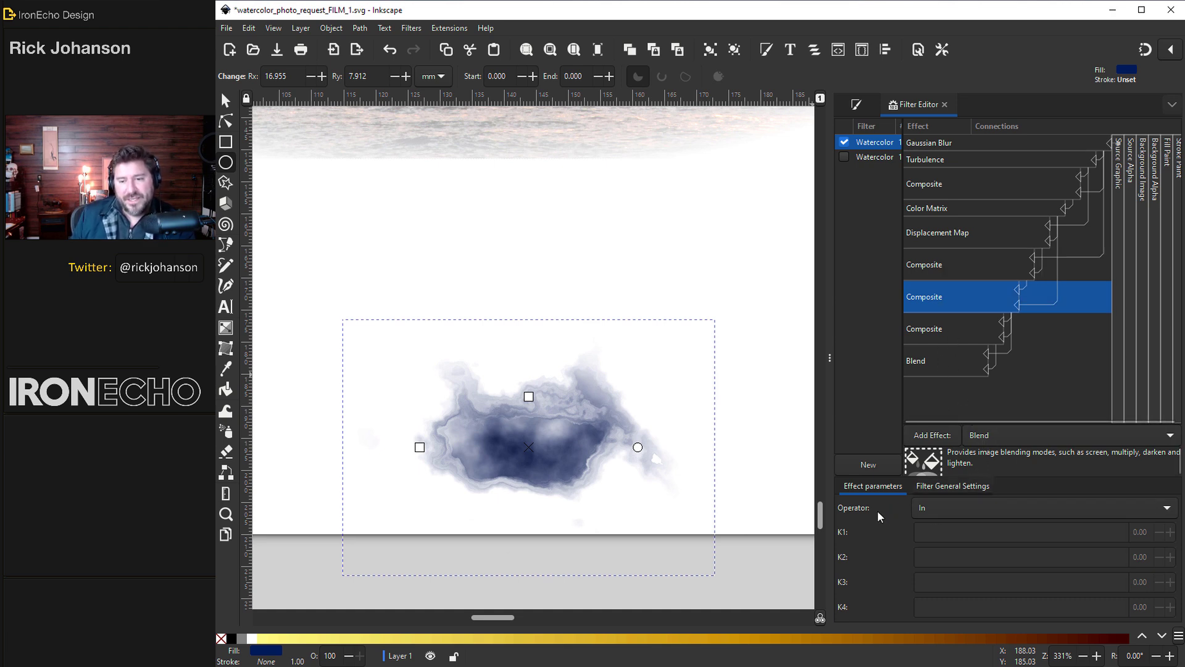
left_click(942, 329)
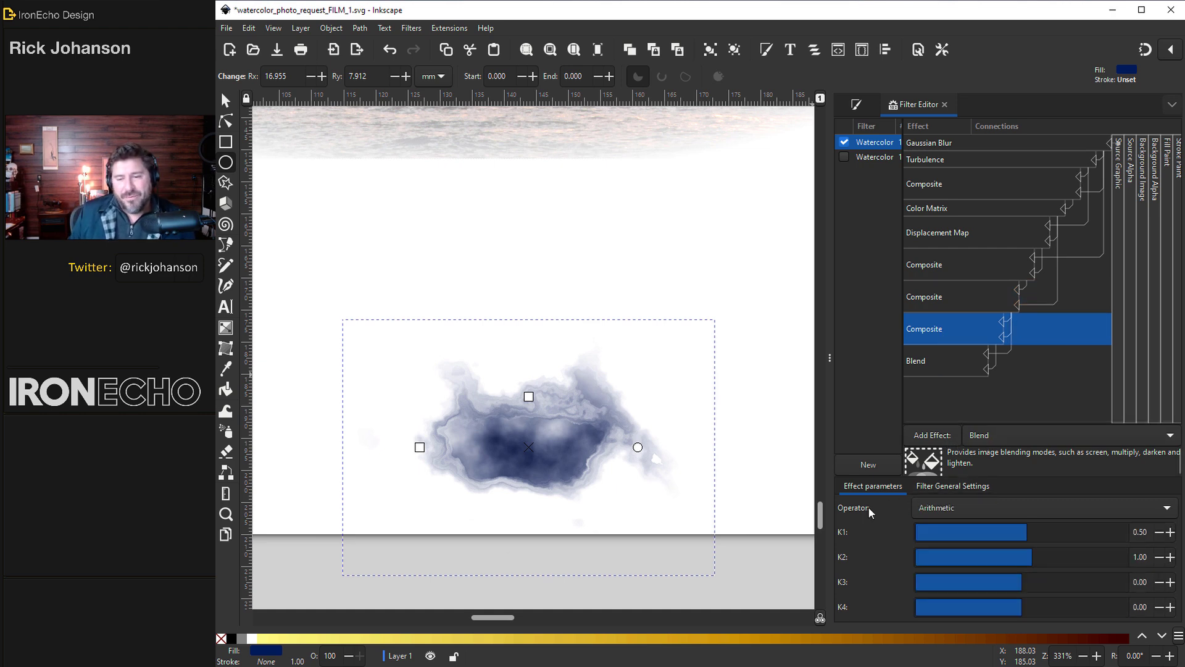
left_click(915, 366)
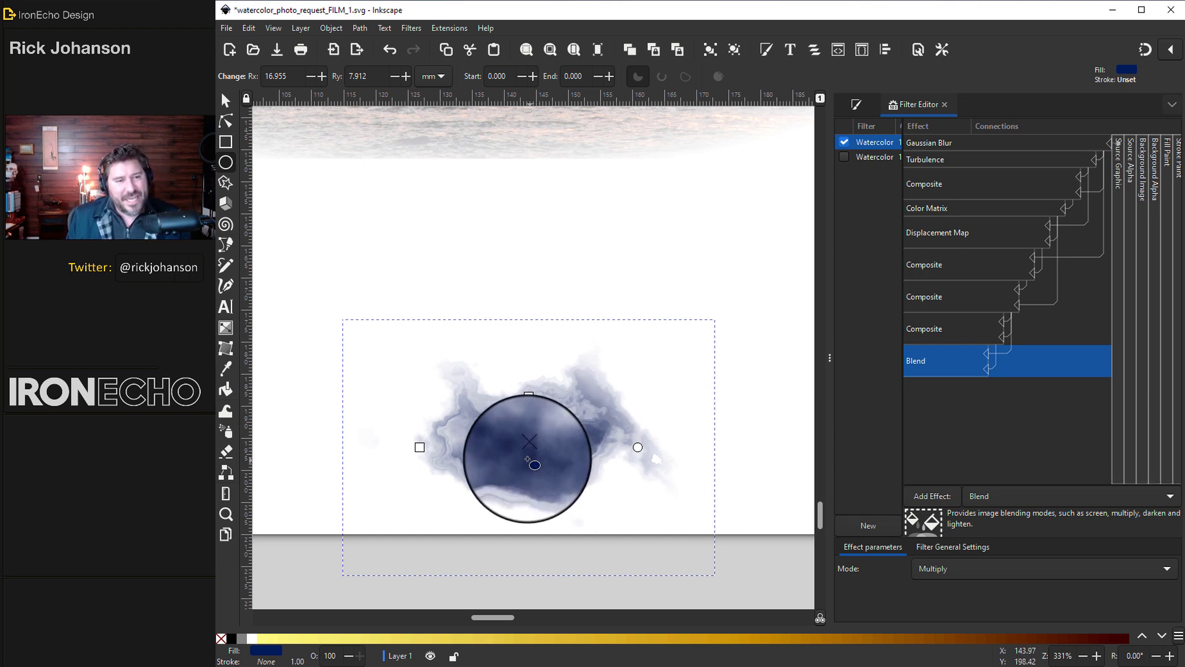
Move the blob up-left and cut the Displacement Map scale from 26.0 to 16.9.
left_click_drag(529, 448, 472, 327)
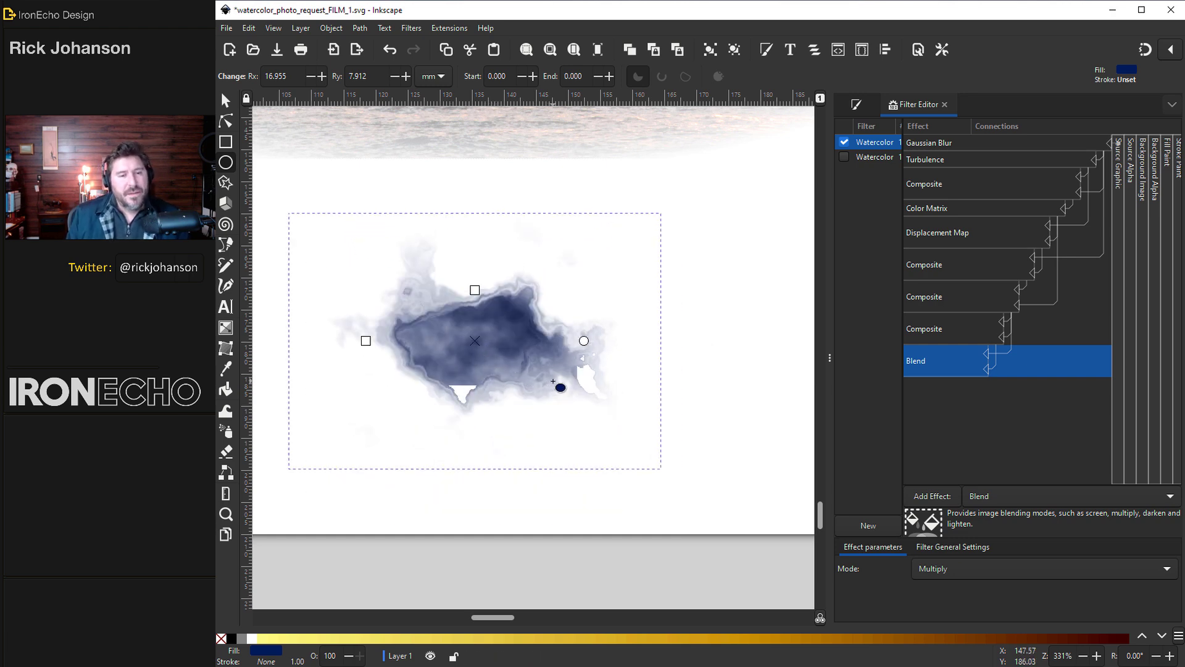
left_click(925, 238)
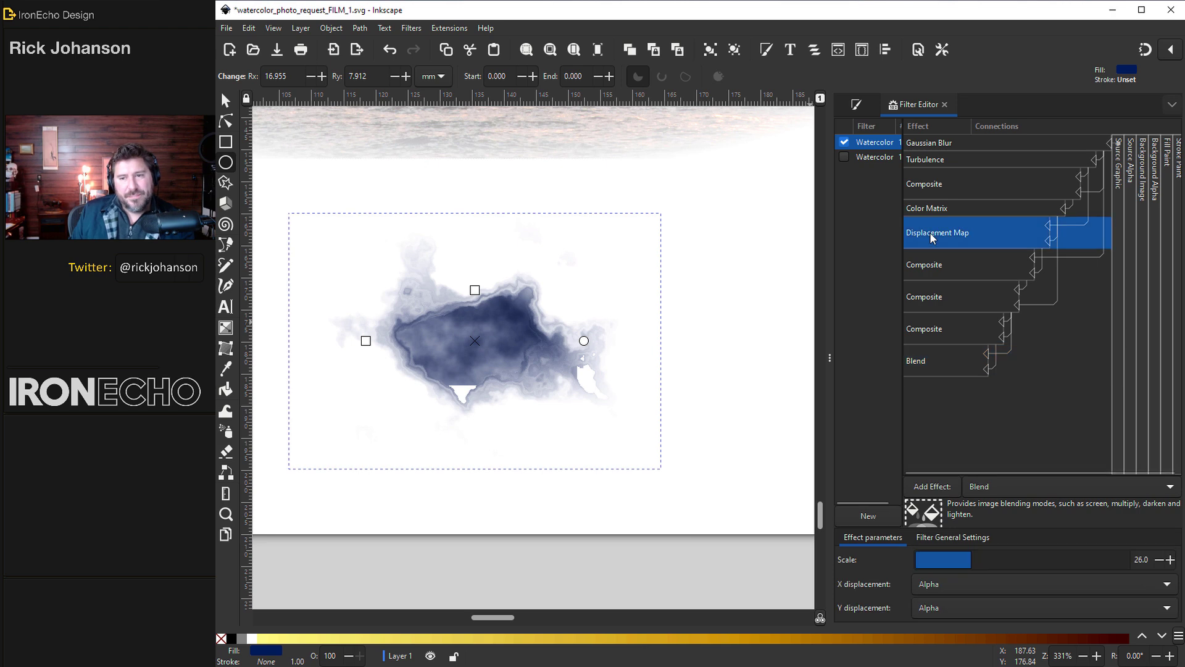
left_click_drag(979, 560, 954, 560)
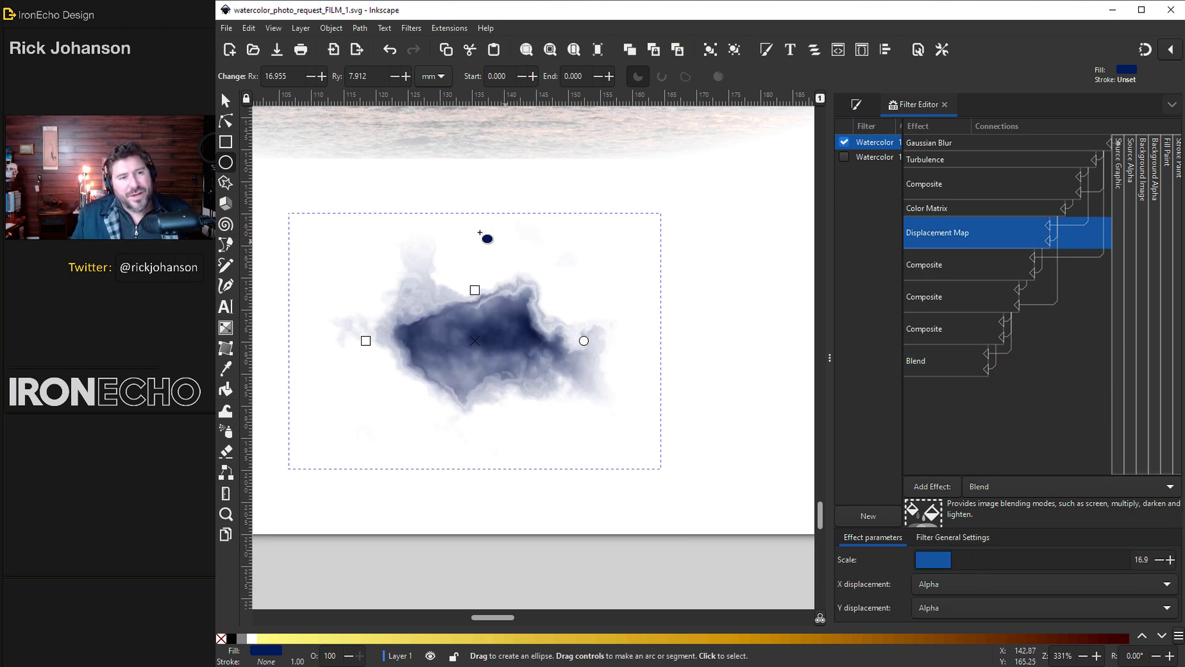
Enlarge the navy blob to about 71.6 × 49.3 mm and shift it up and left.
left_click(226, 101)
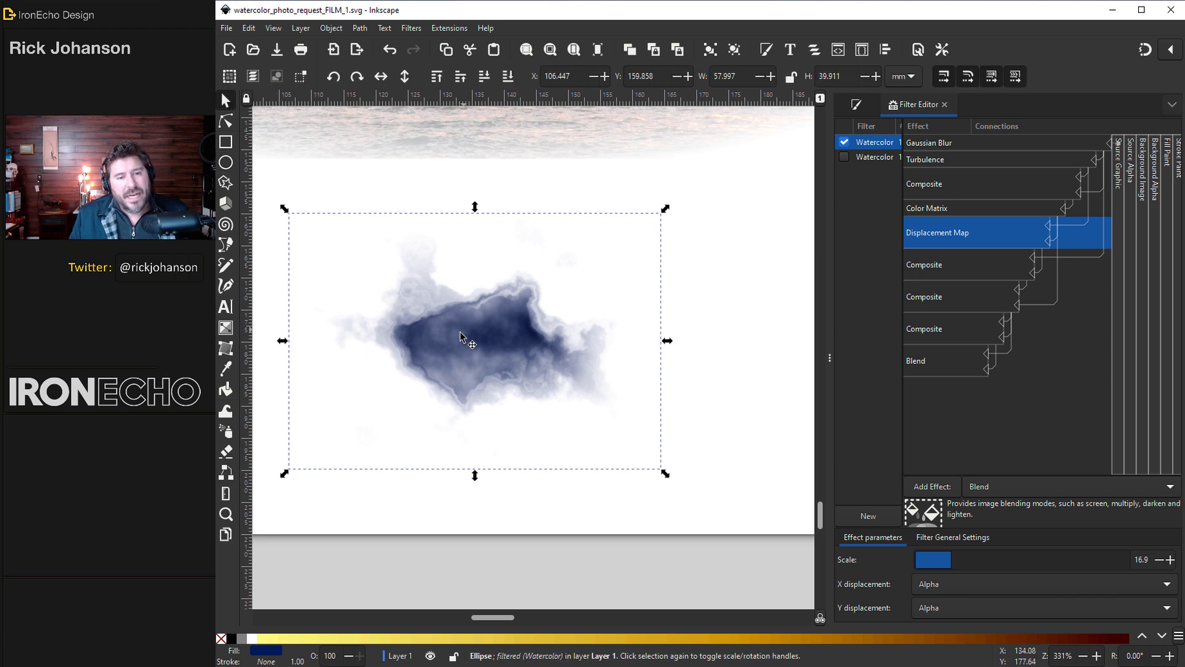
left_click_drag(500, 344, 573, 346)
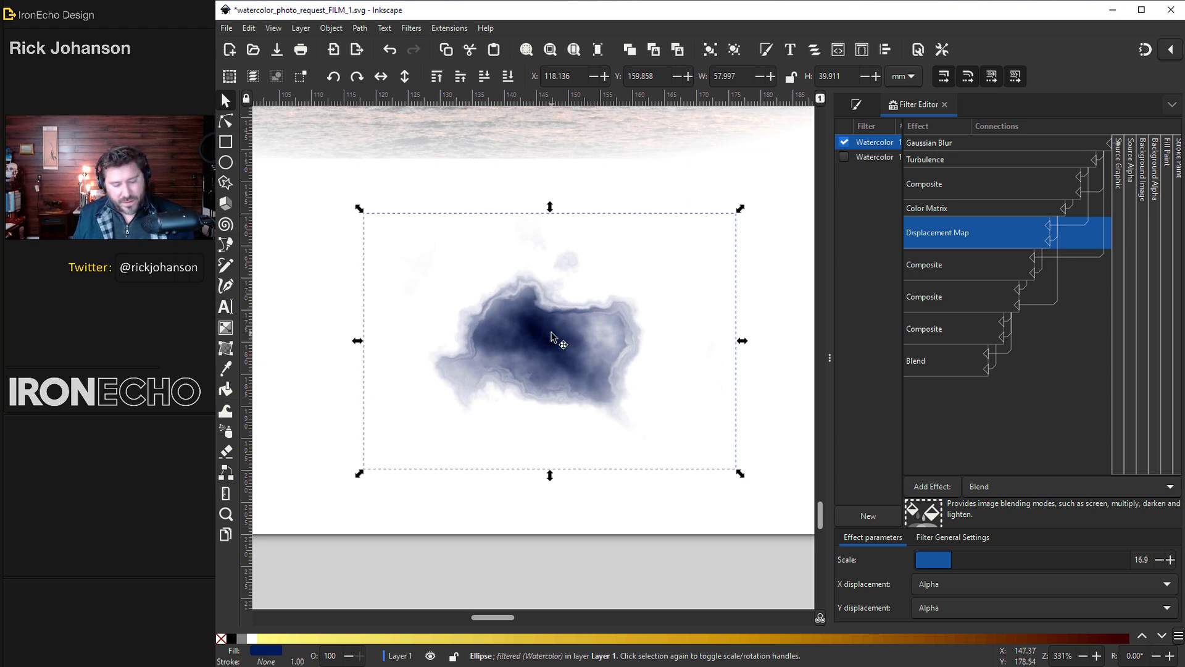
left_click_drag(740, 209, 783, 176)
left_click_drag(603, 354, 488, 318)
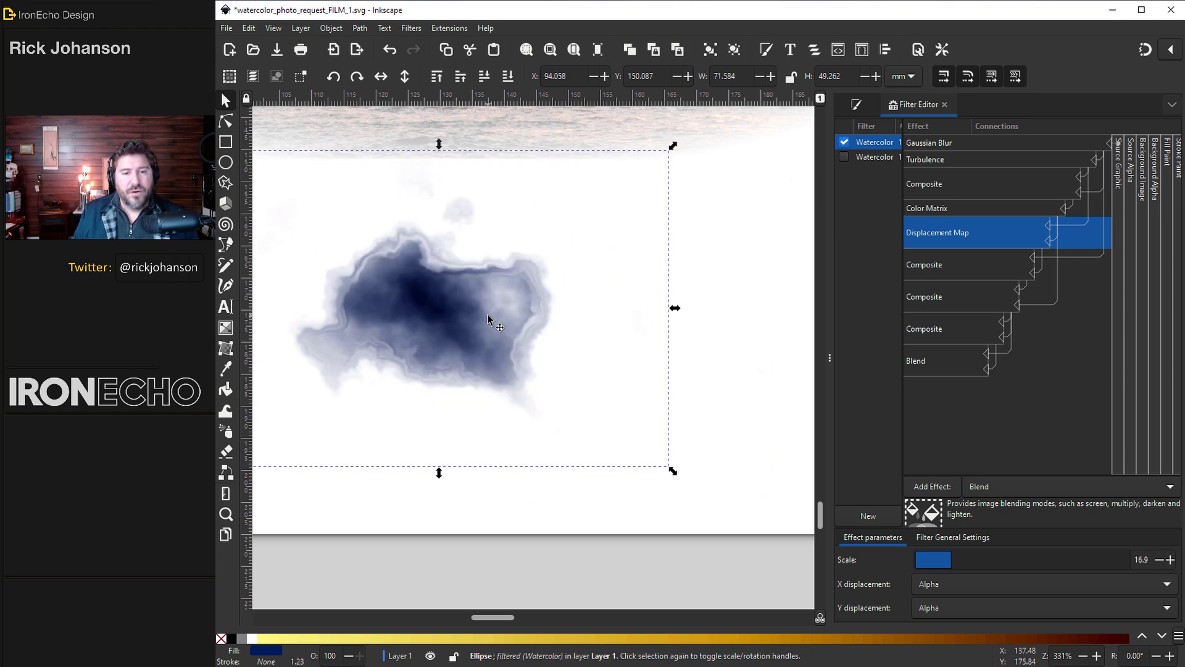
key("ctrl+shift+f")
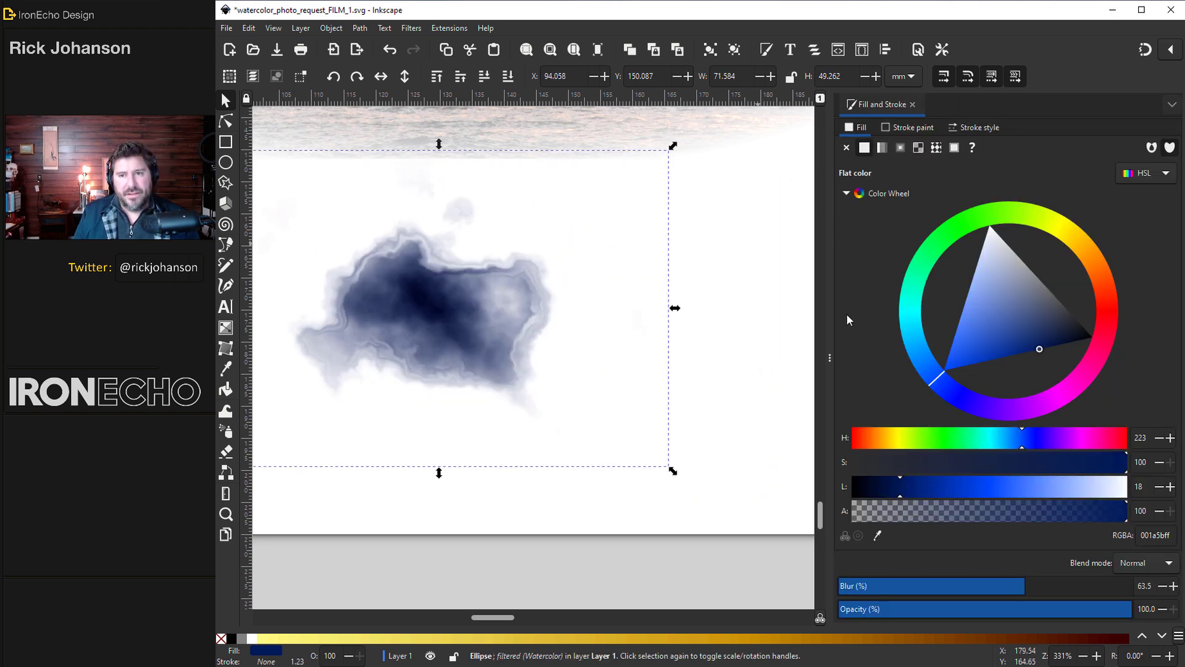
Enlarge the blob to about 227.7 × 156.7 mm and place it over the sailboat photo.
left_click(583, 52)
left_click_drag(601, 516, 602, 557)
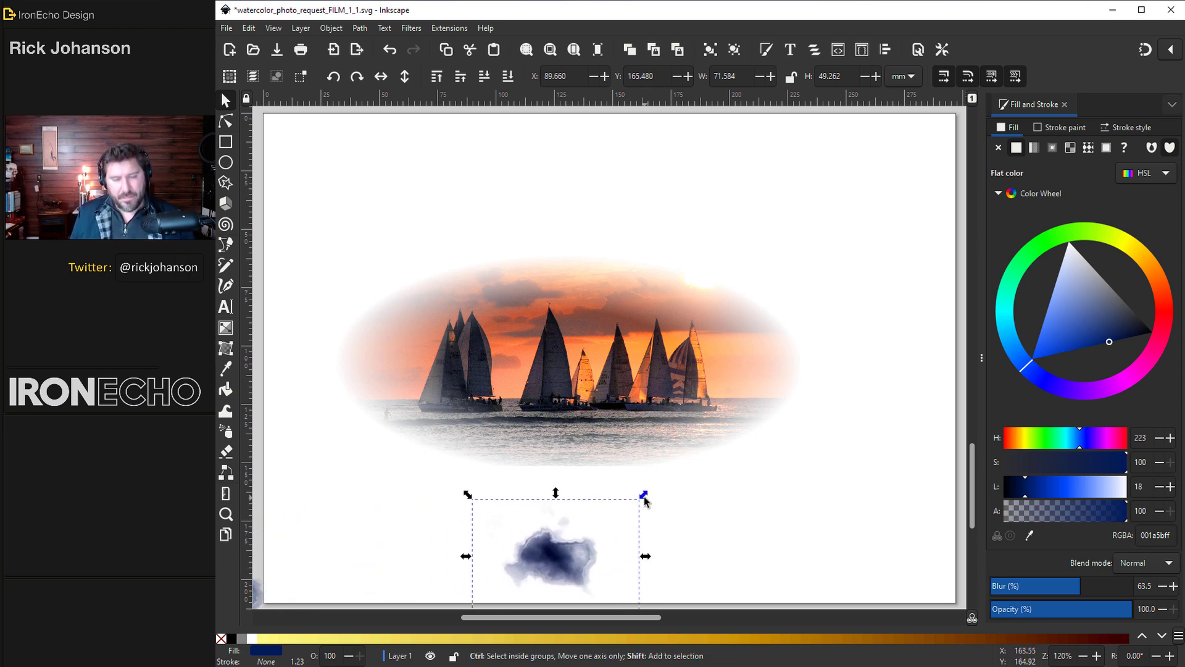
left_click_drag(646, 492, 826, 373)
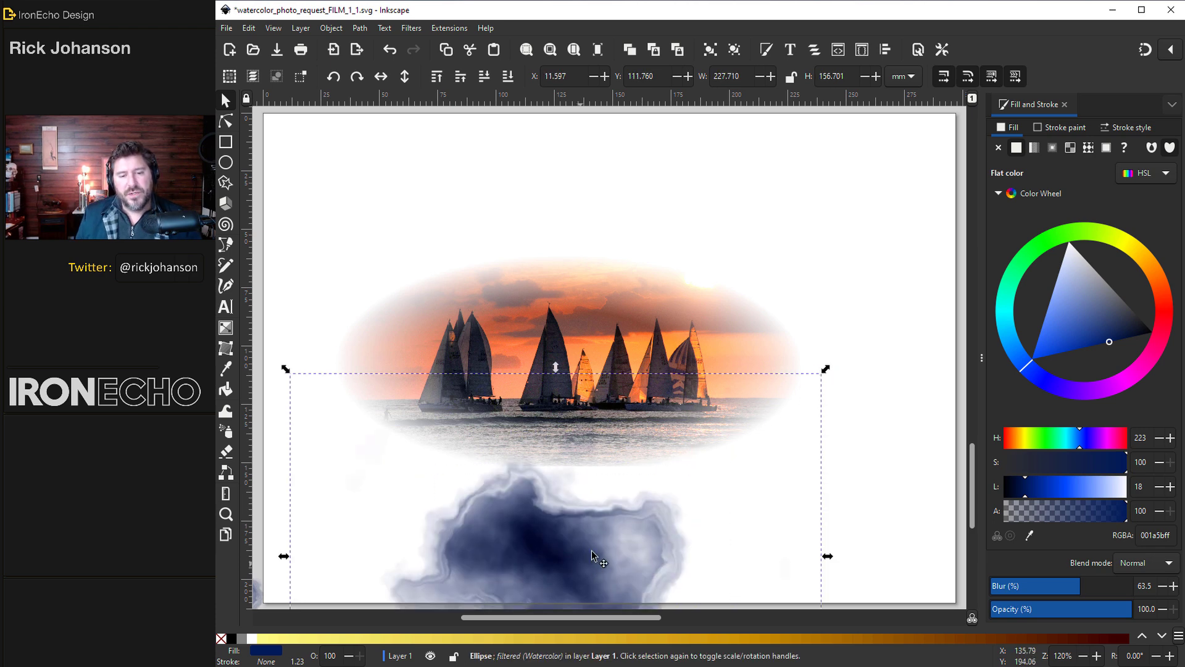
left_click_drag(599, 561, 726, 272)
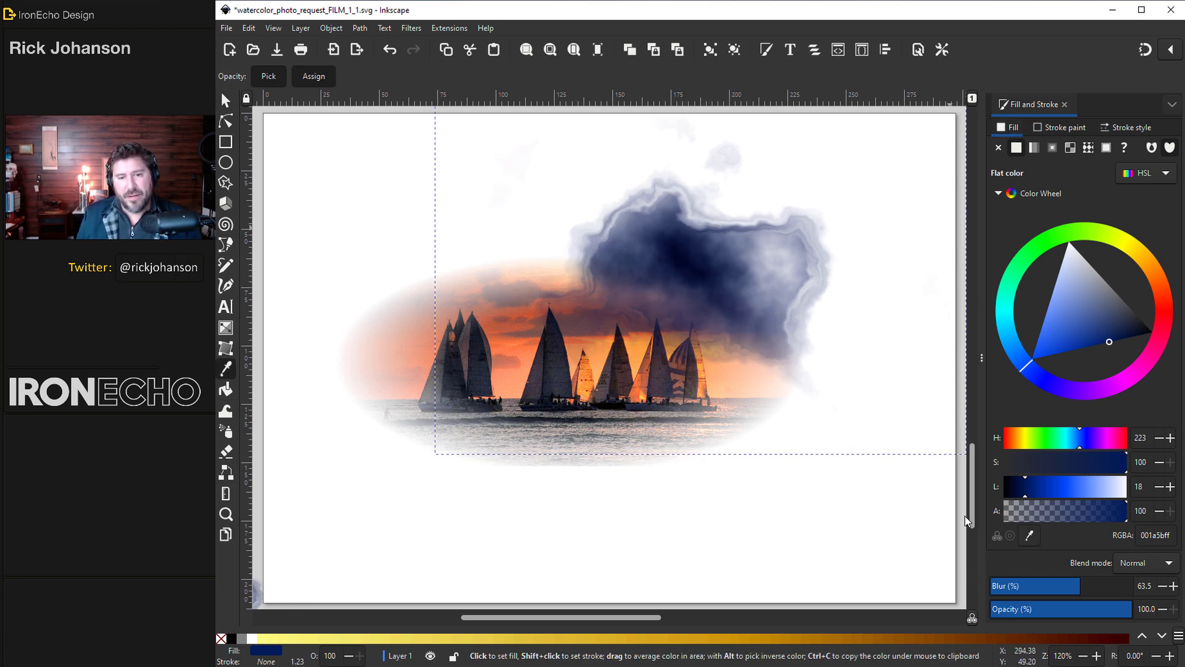
Colour the blob a muted sunset orange (e3883c) and put a duplicate to its left.
left_click_drag(702, 406, 606, 357)
key("s")
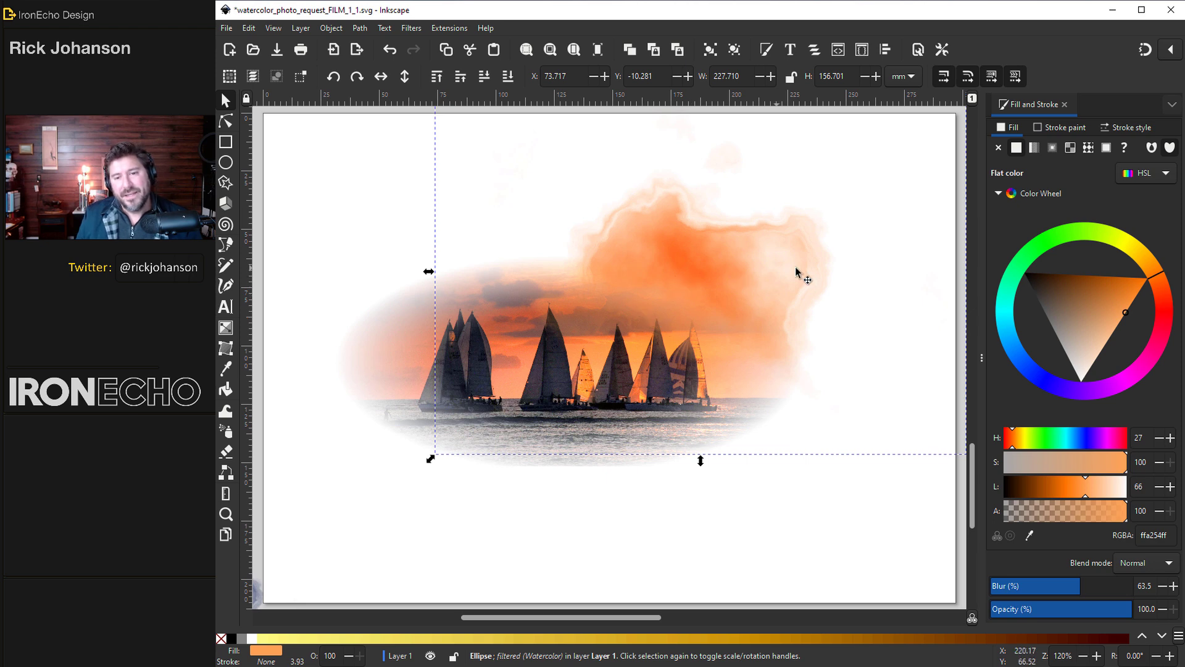
left_click(1120, 298)
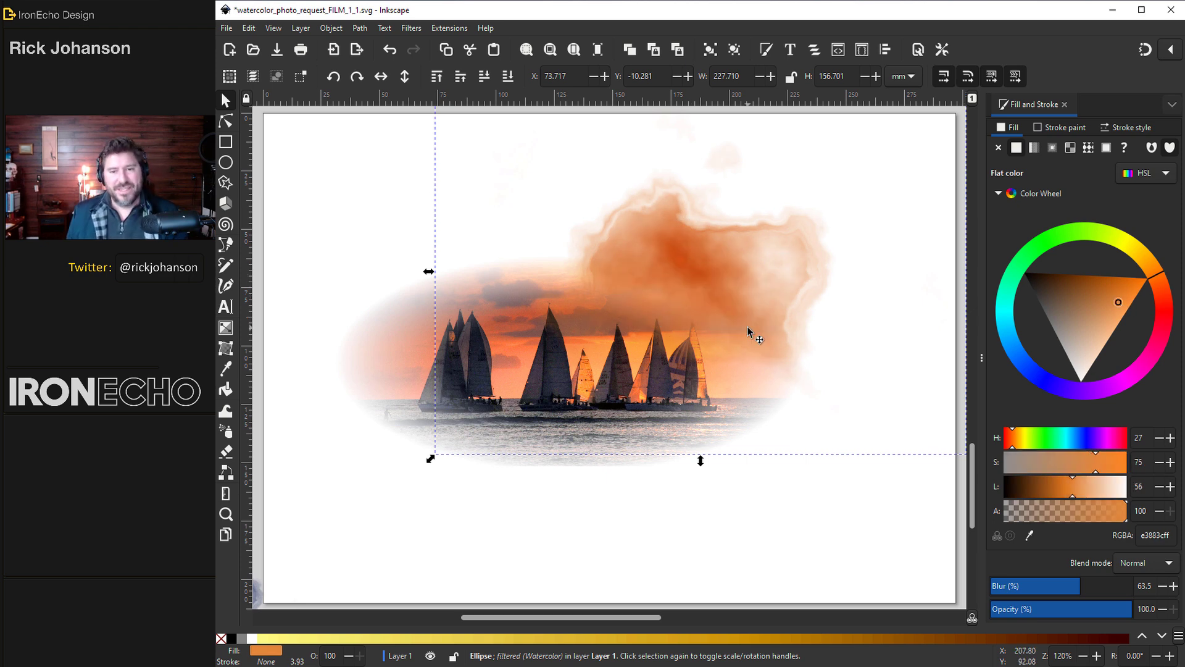
key("ctrl+d")
left_click_drag(720, 290, 487, 278)
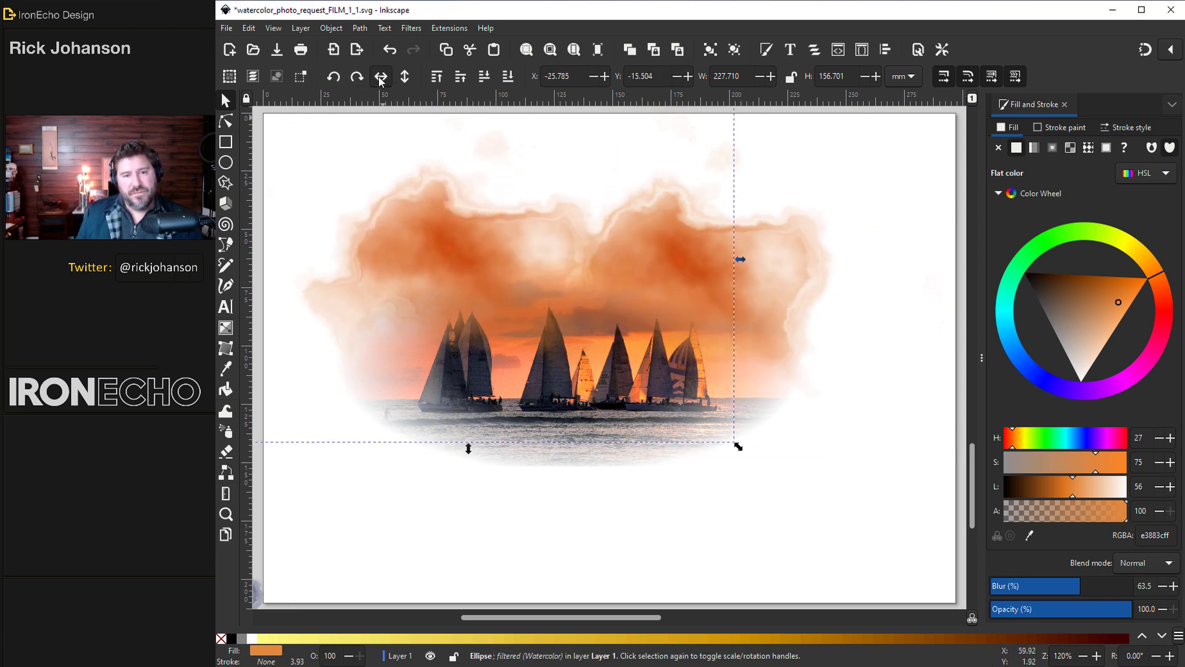
Flip the cloud copy, enlarge it to 292.6 × 201.3 mm, and send it to the bottom.
left_click(381, 77)
left_click_drag(468, 251, 433, 299)
left_click_drag(704, 489, 782, 541)
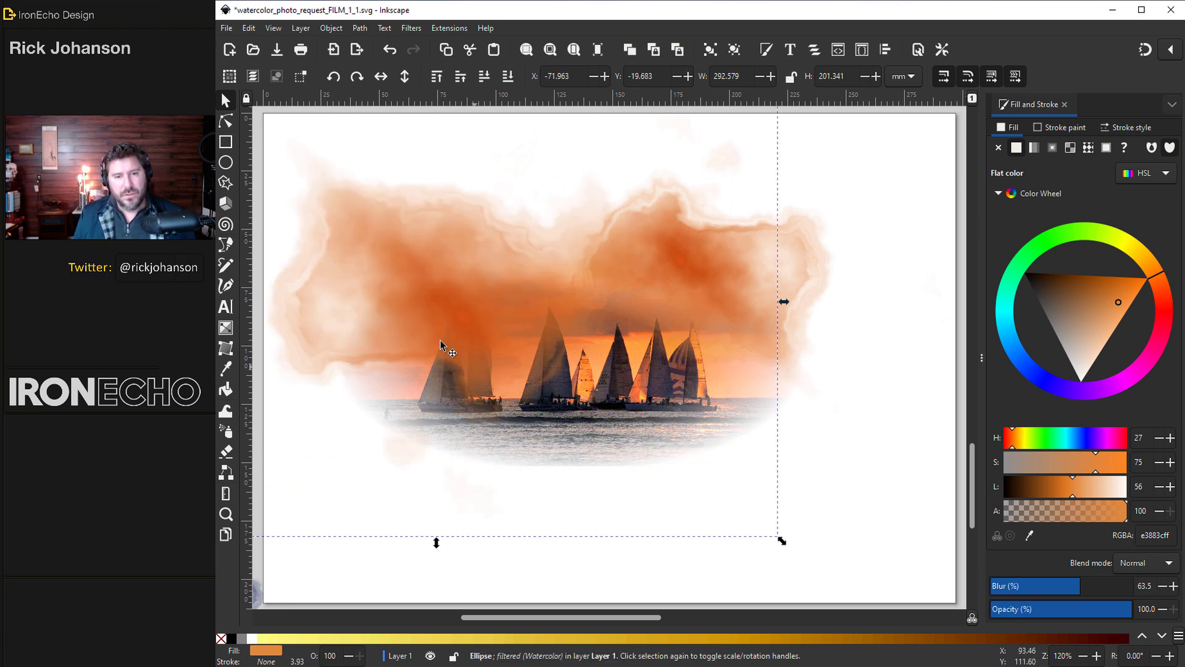
left_click(392, 269)
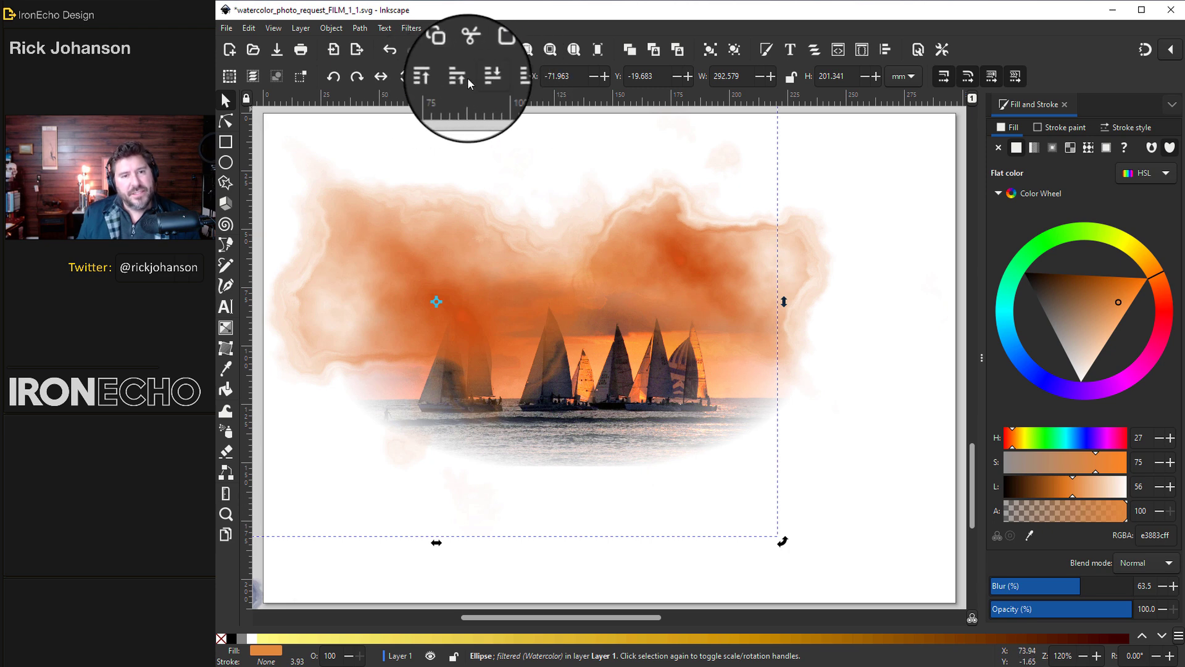
left_click(506, 83)
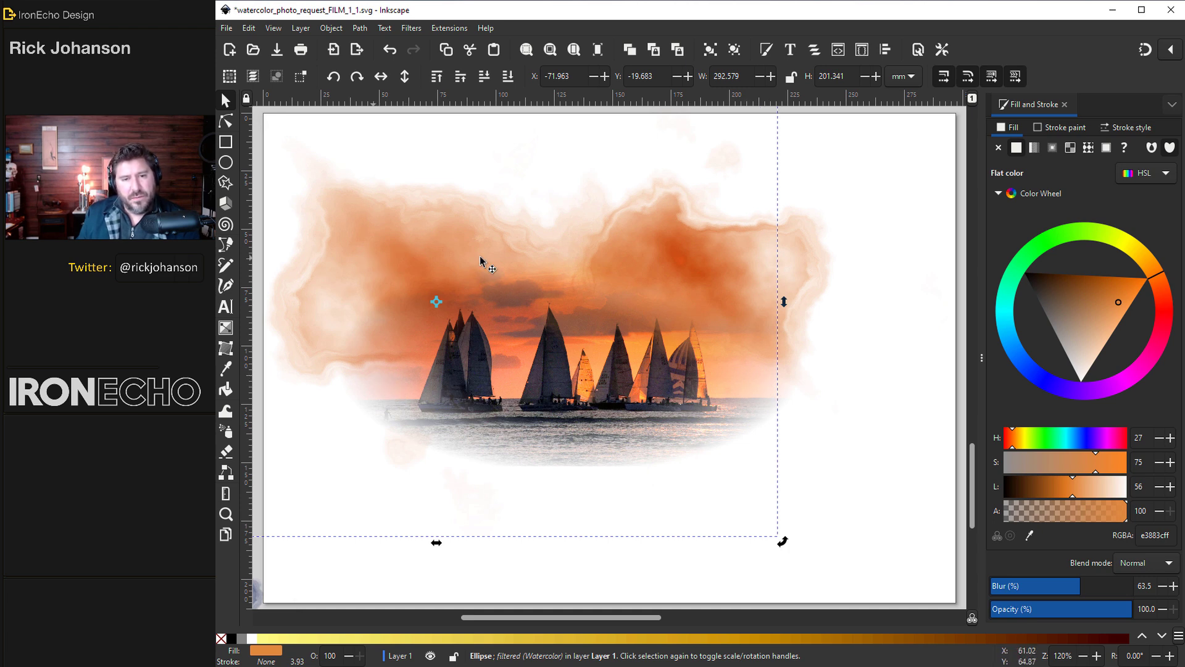
Make the larger cloud a redder orange (de702b), keep it behind the photo, and save.
left_click(721, 253)
left_click(397, 265)
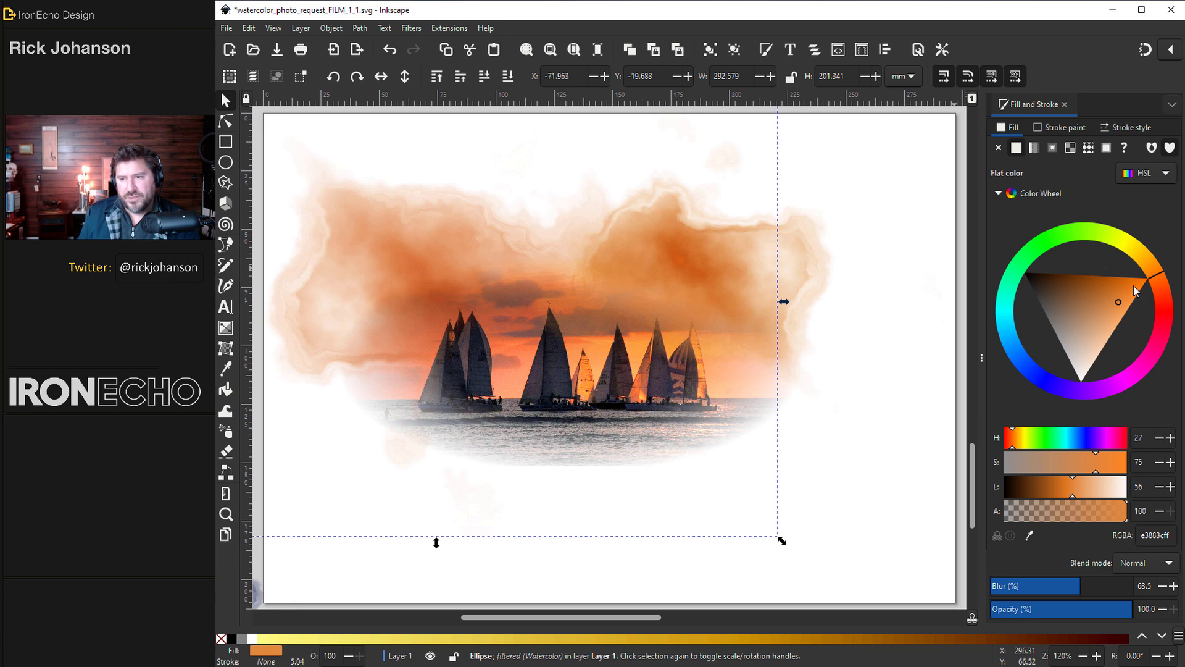
left_click(1122, 297)
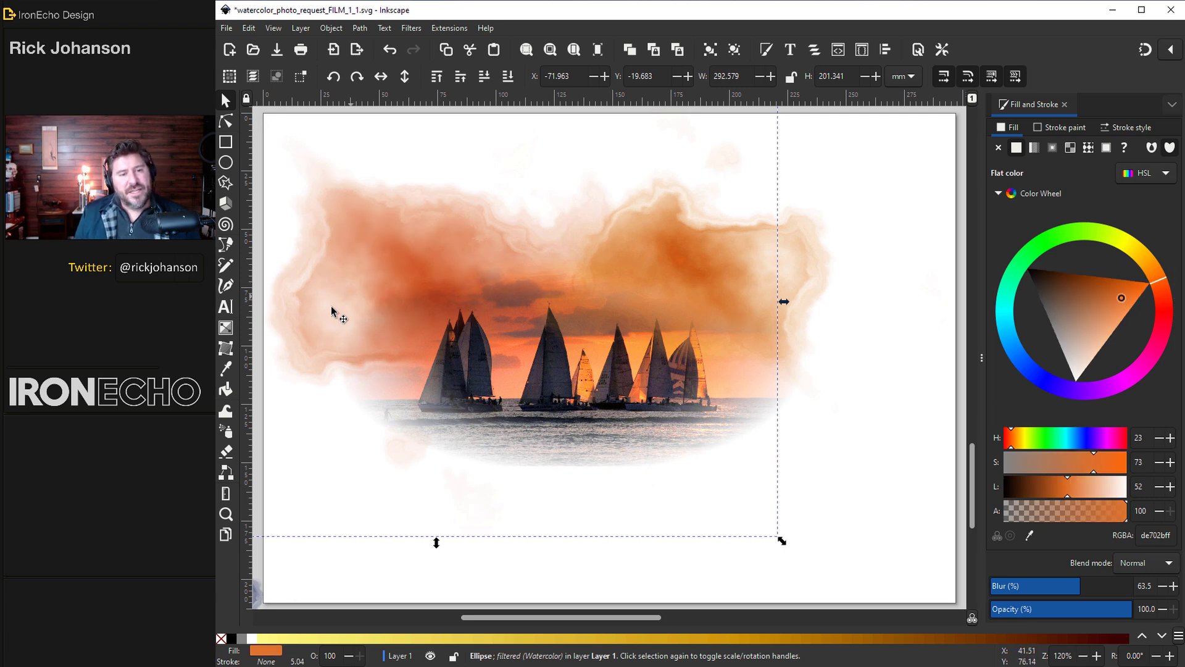
left_click(321, 285)
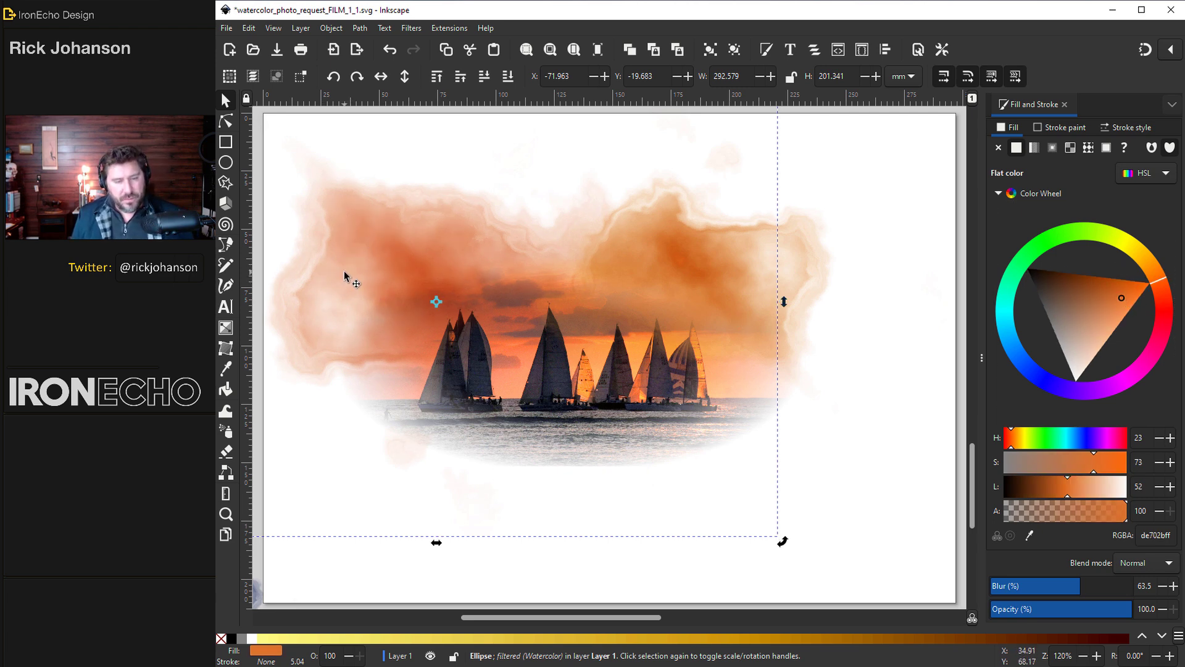
key("Page_Up")
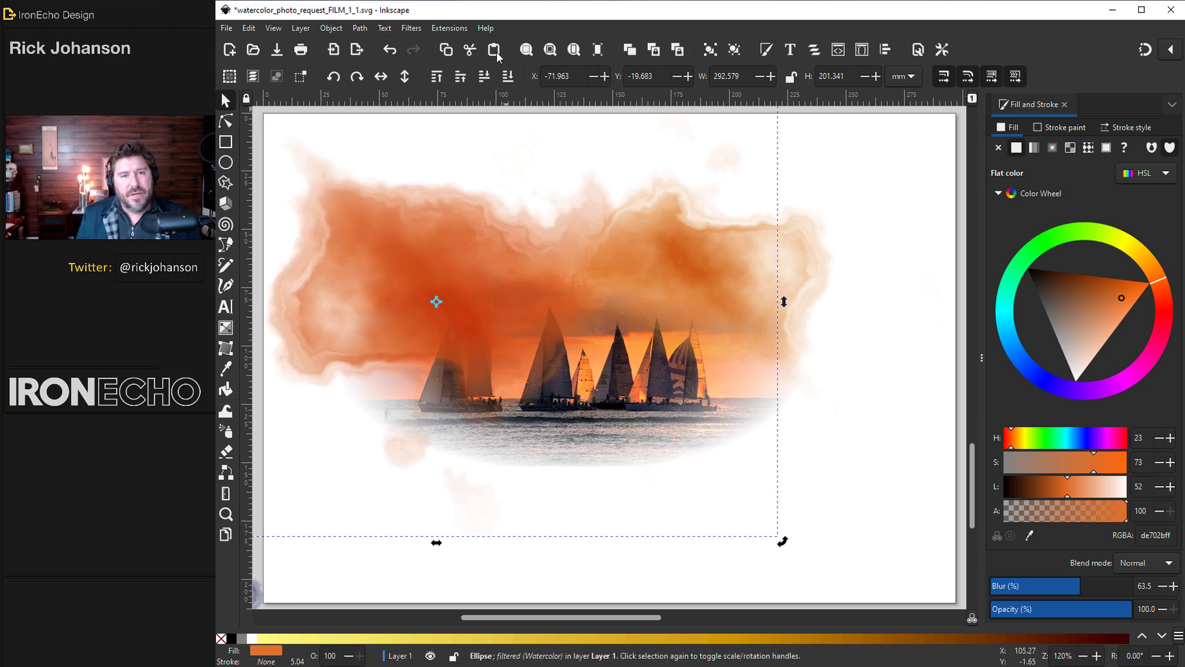
left_click(508, 76)
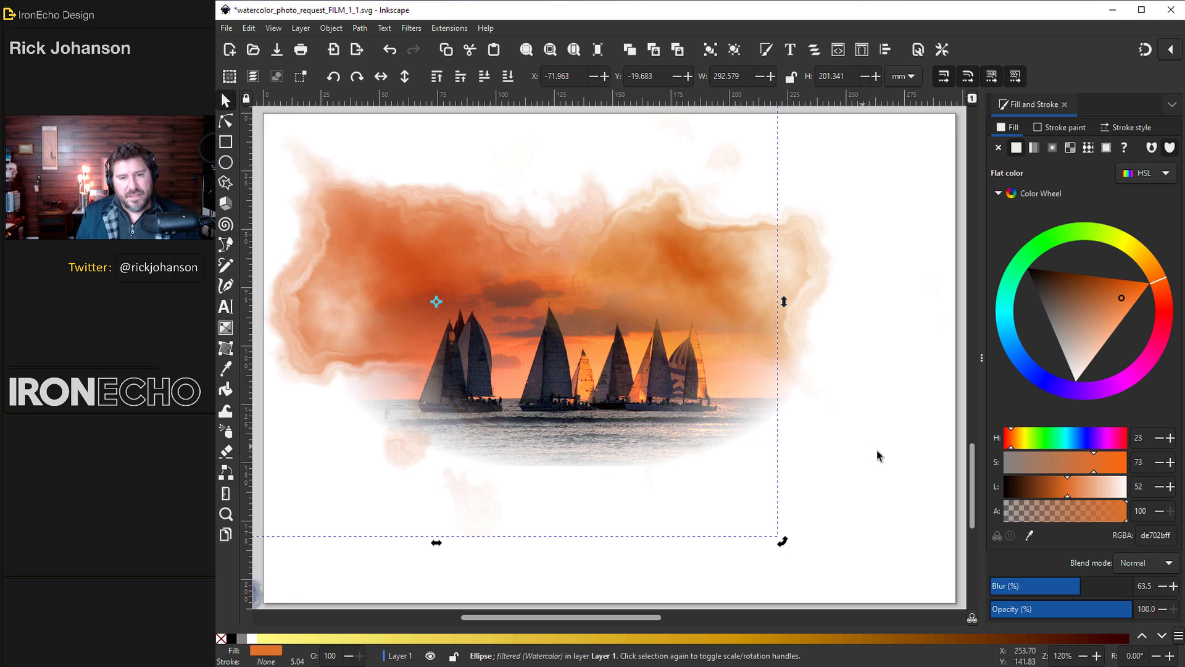
key("Escape")
key("ctrl+s")
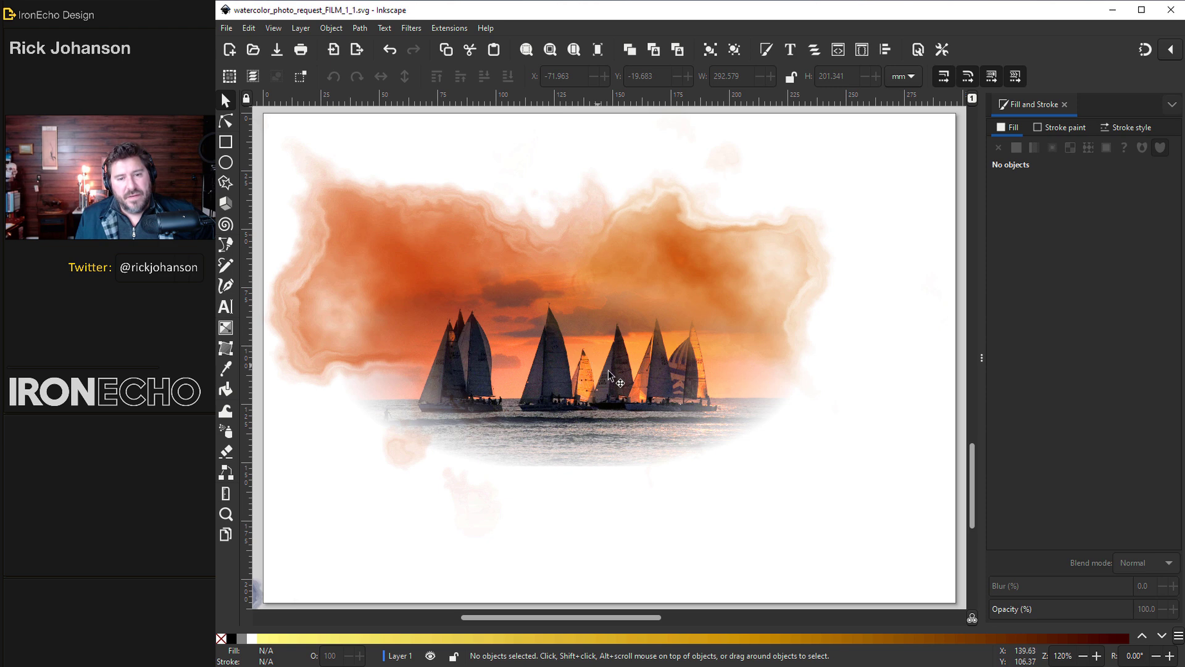
Apply the Oil Paint raster effect with radius 2 to the sailboat photo.
left_click(629, 398)
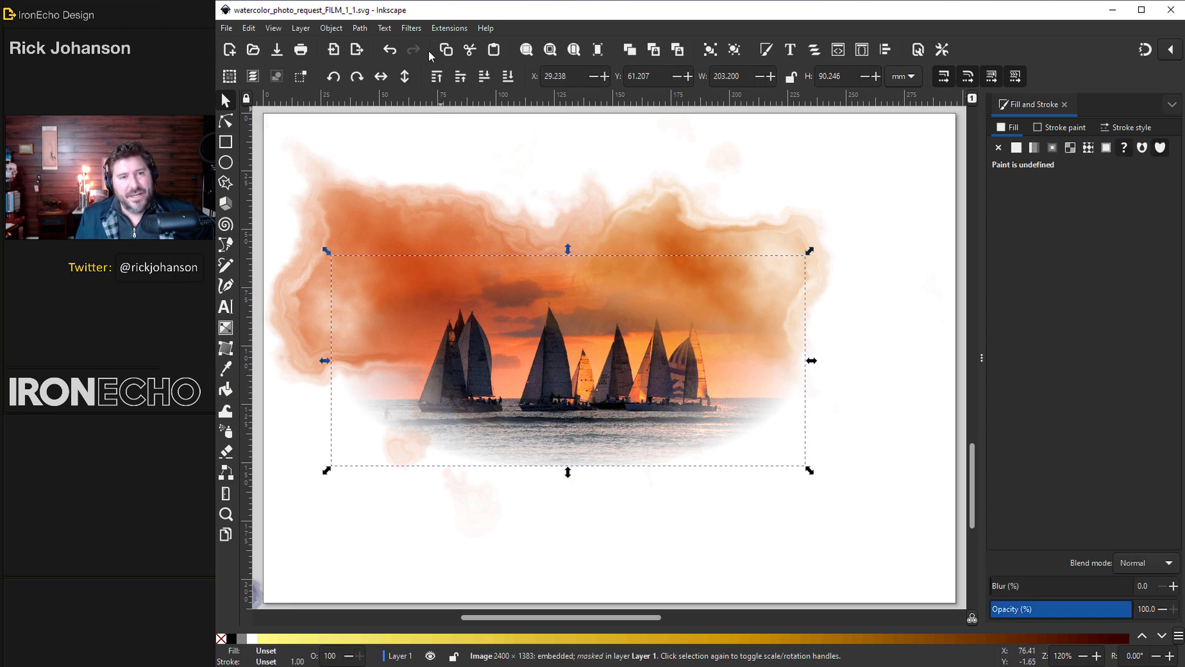
left_click(449, 28)
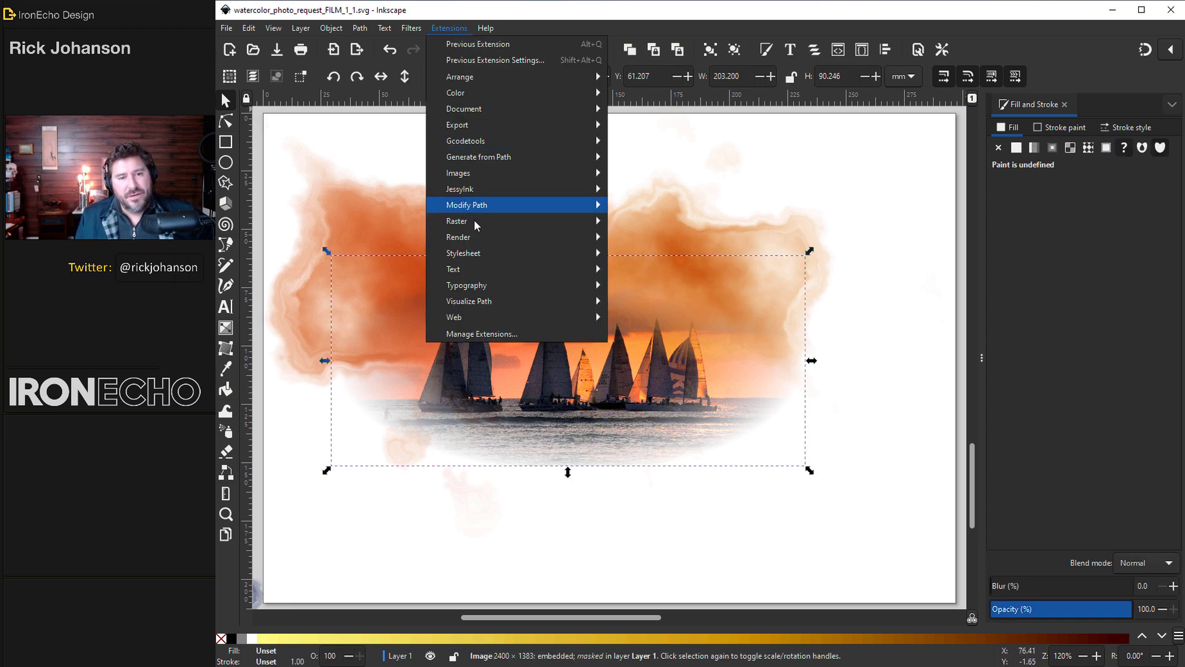
mouse_move(475, 221)
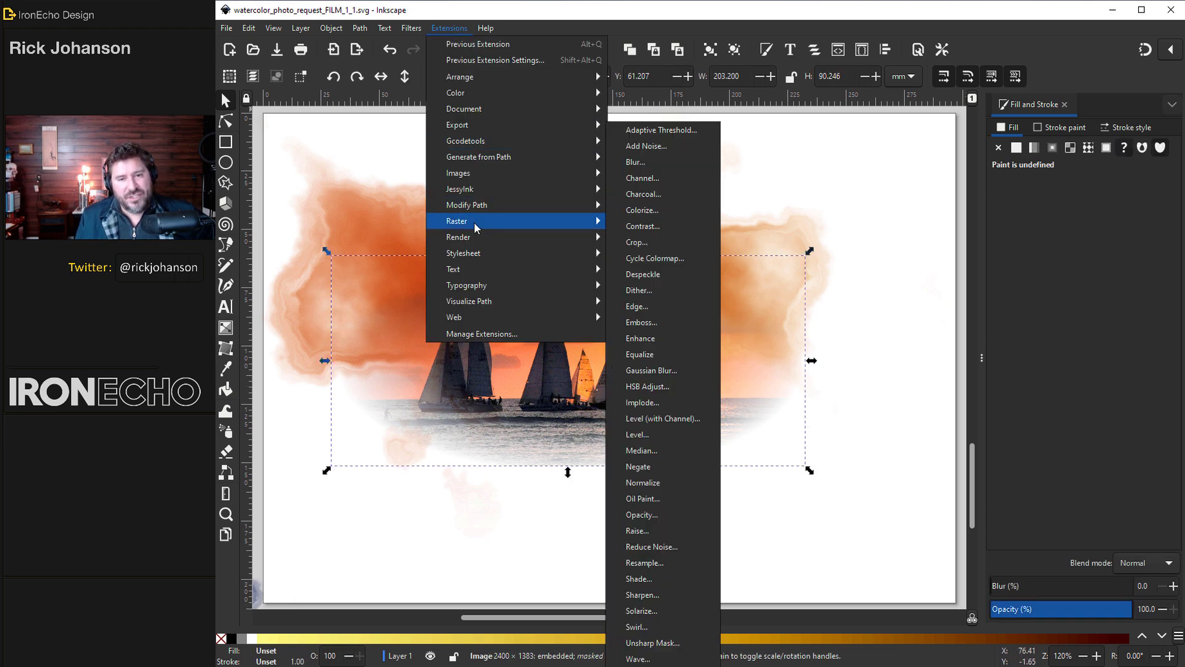
left_click(645, 499)
left_click_drag(422, 156, 839, 126)
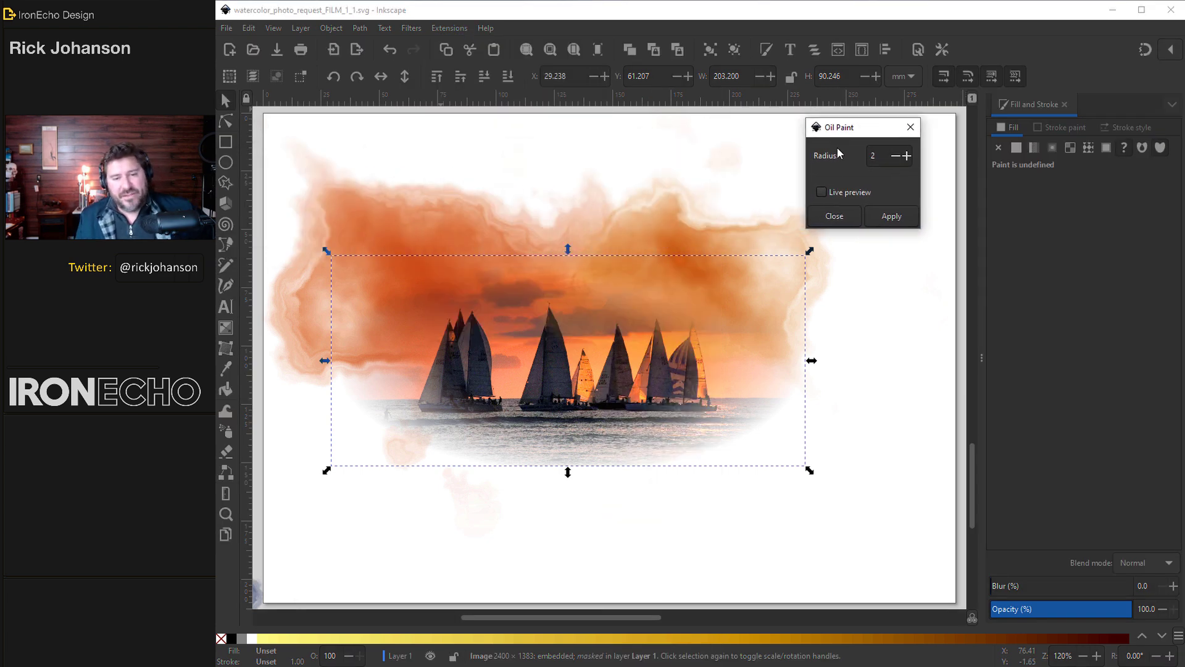
left_click(821, 192)
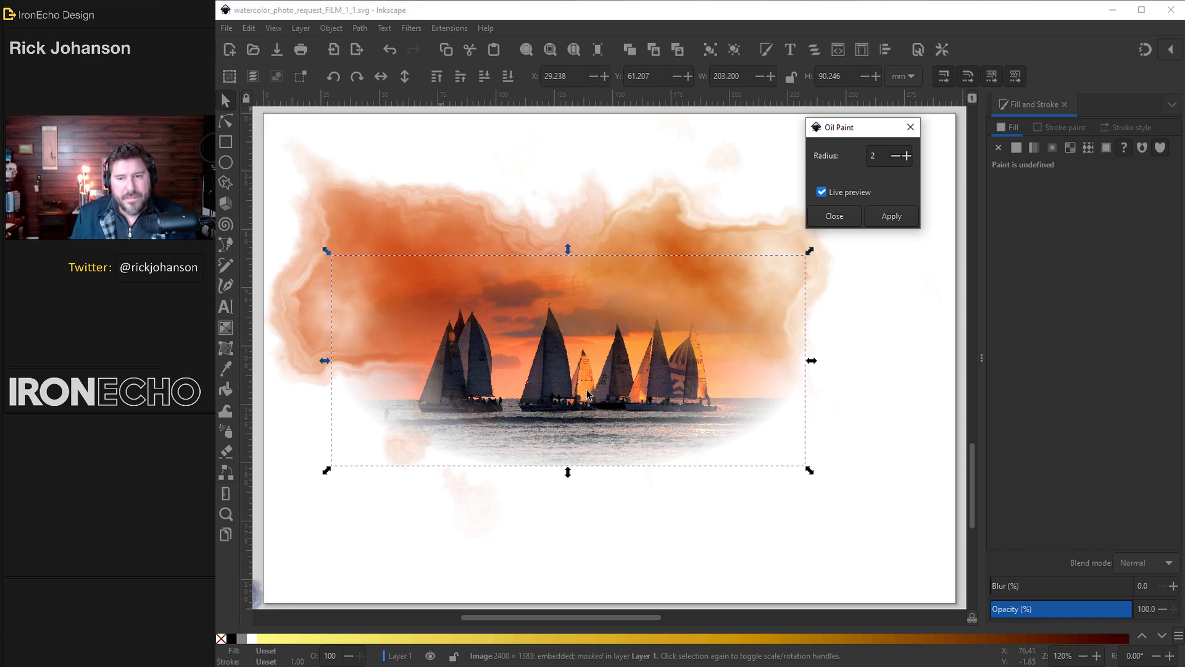
left_click(897, 221)
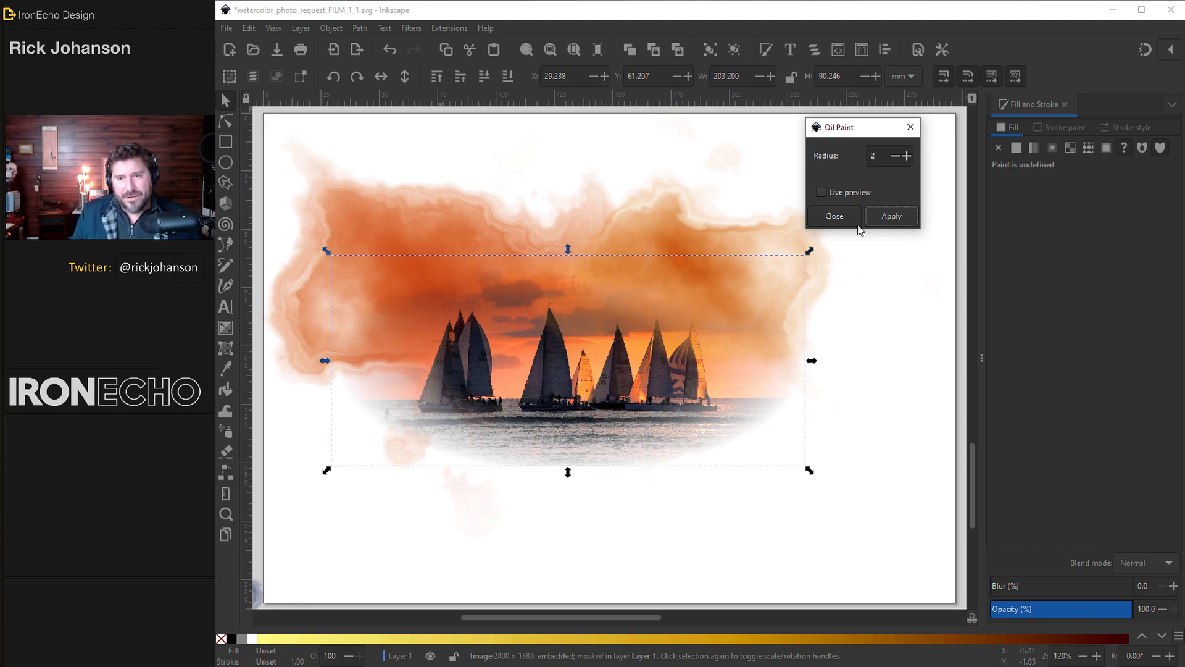
Close the Oil Paint dialog and zoom in to inspect the painted sail texture.
left_click(840, 216)
key("Escape")
scroll(579, 395, "up", 2)
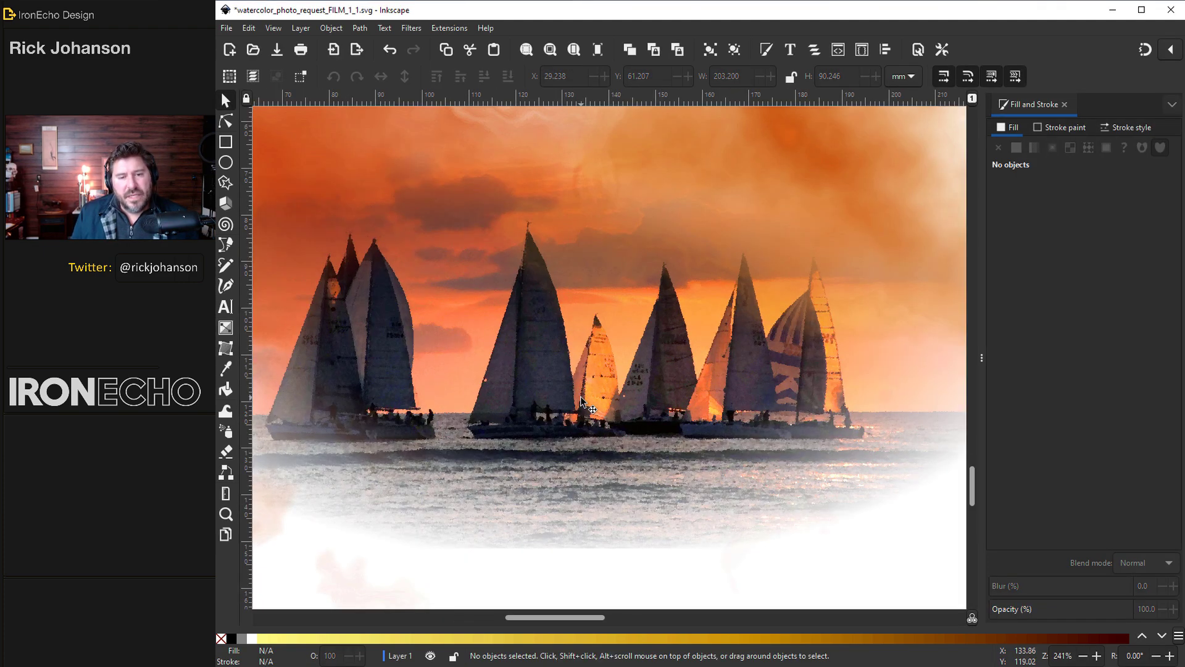
key("ctrl")
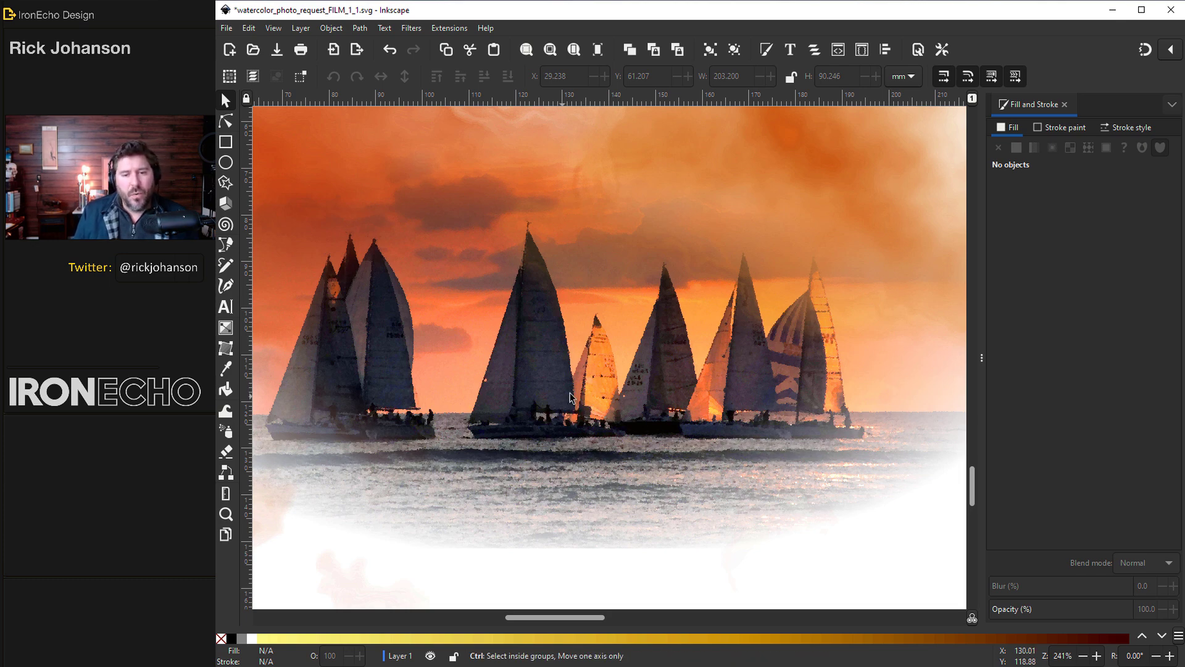
scroll(570, 397, "up", 2)
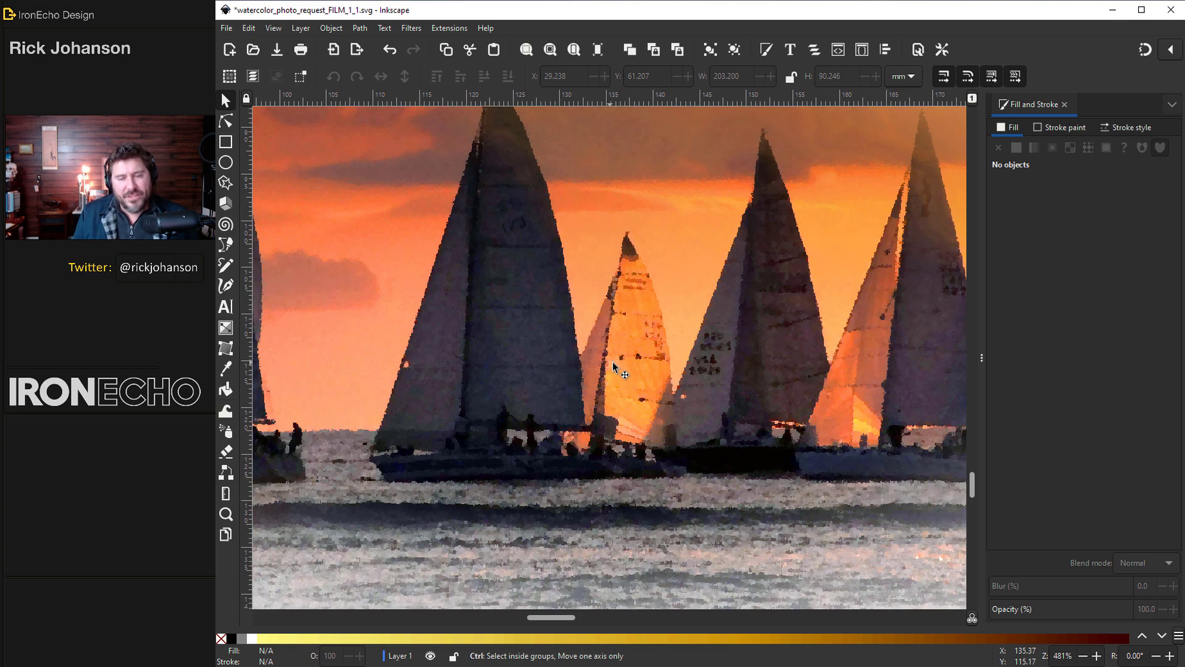
scroll(612, 365, "down", 3)
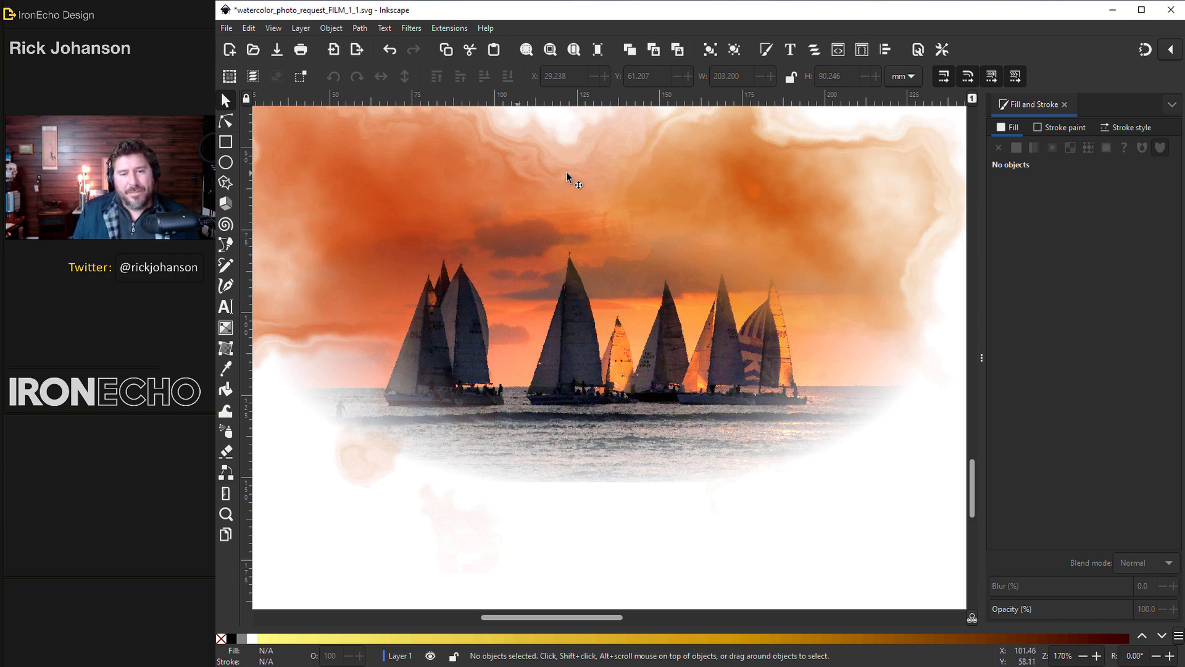
scroll(786, 268, "down", 2)
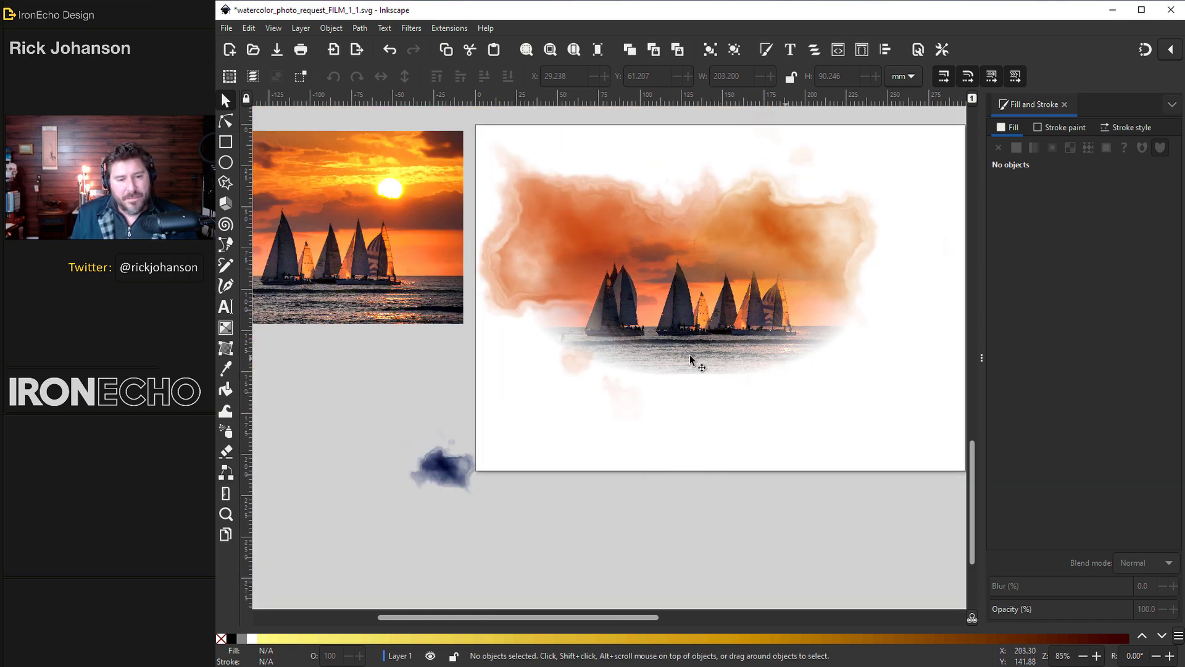
Copy and paste the dark-blue blot, placing the copy on the page below the sails.
left_click(446, 468)
key("ctrl+c")
key("ctrl+v")
left_click_drag(559, 394, 608, 401)
Recolour the pasted blot purple toward blue-violet and spread it across the water.
key("ctrl+s")
left_click(1095, 389)
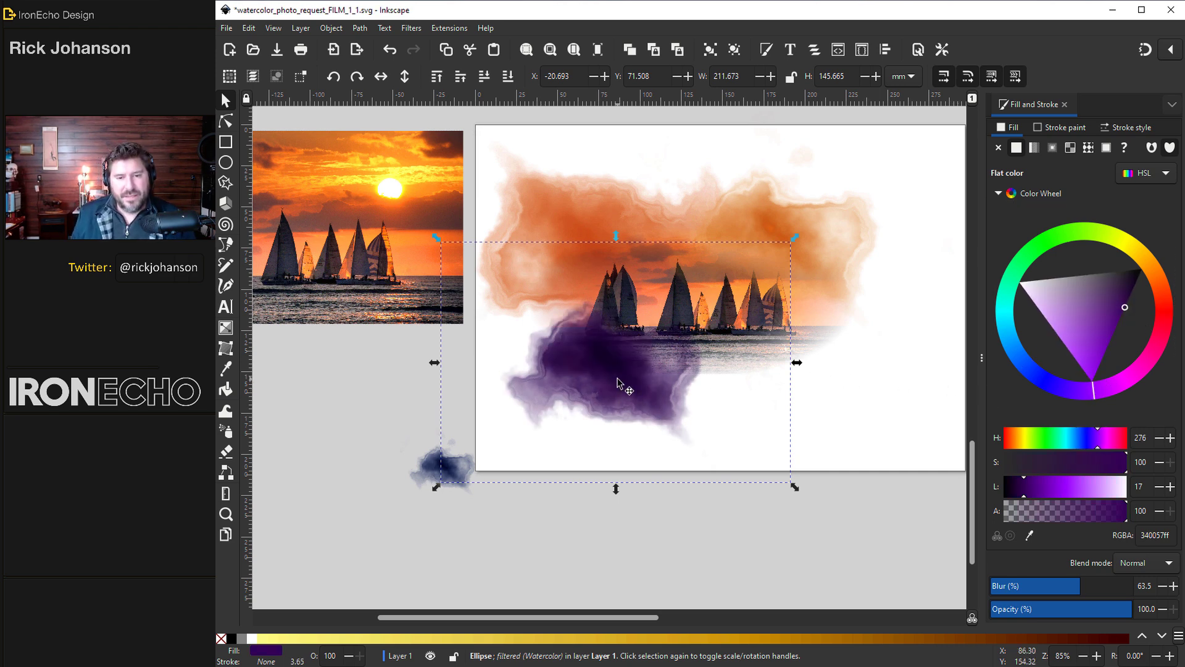
left_click_drag(645, 400, 684, 382)
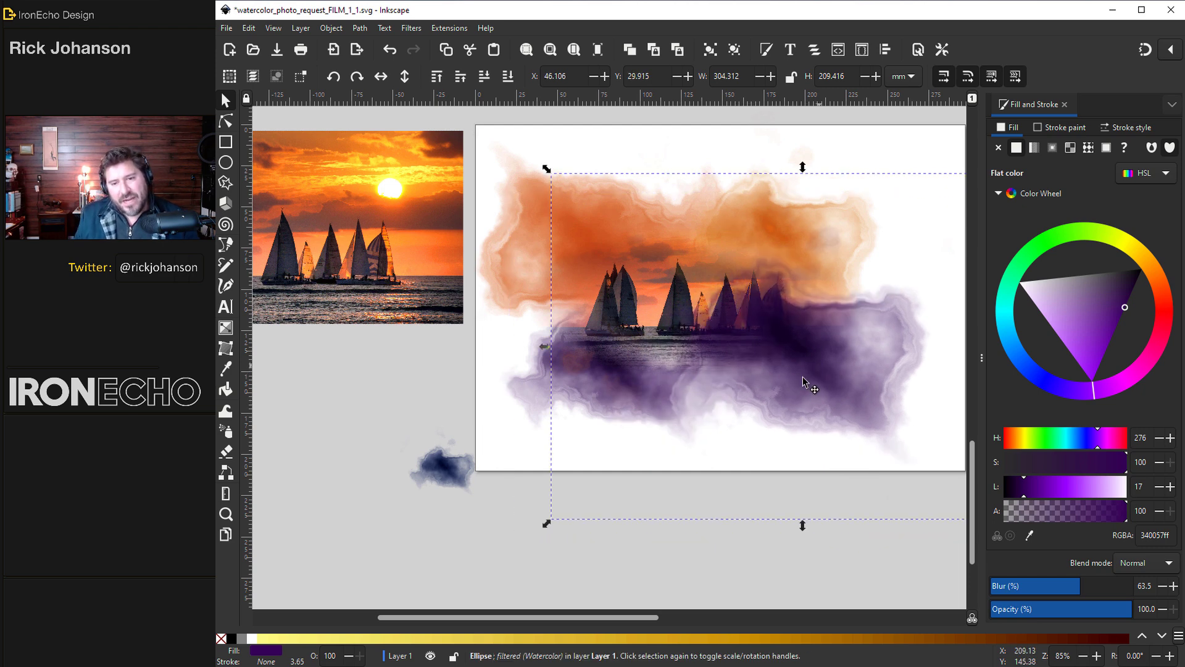
left_click_drag(800, 384, 771, 396)
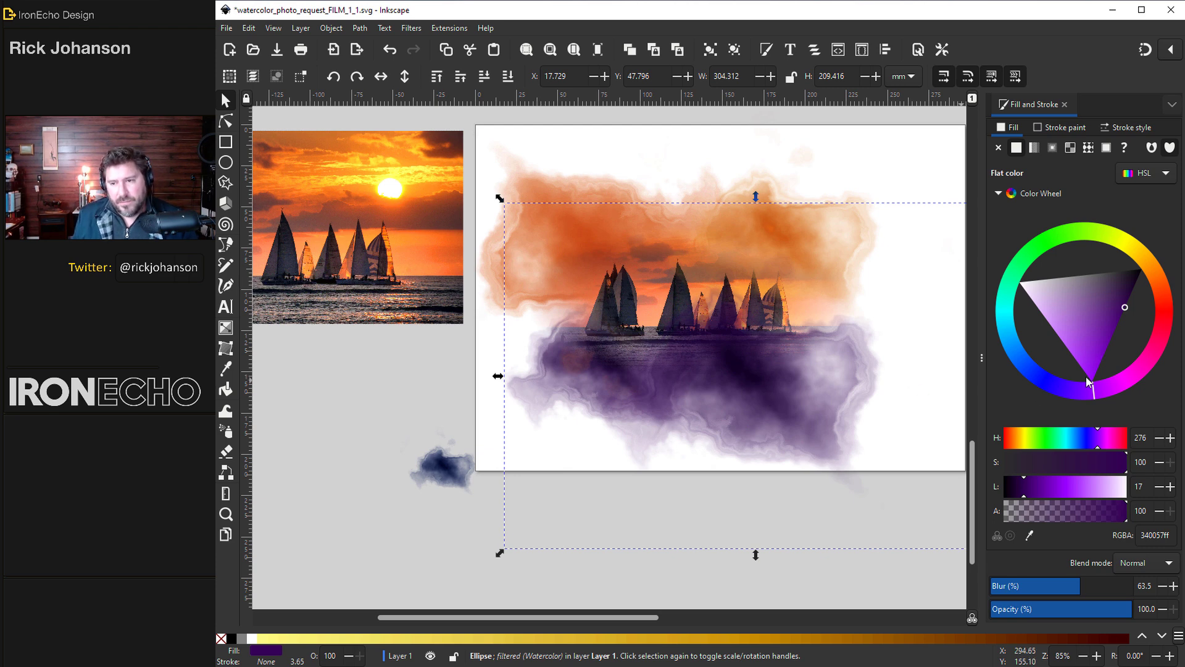
left_click_drag(1088, 383, 1059, 387)
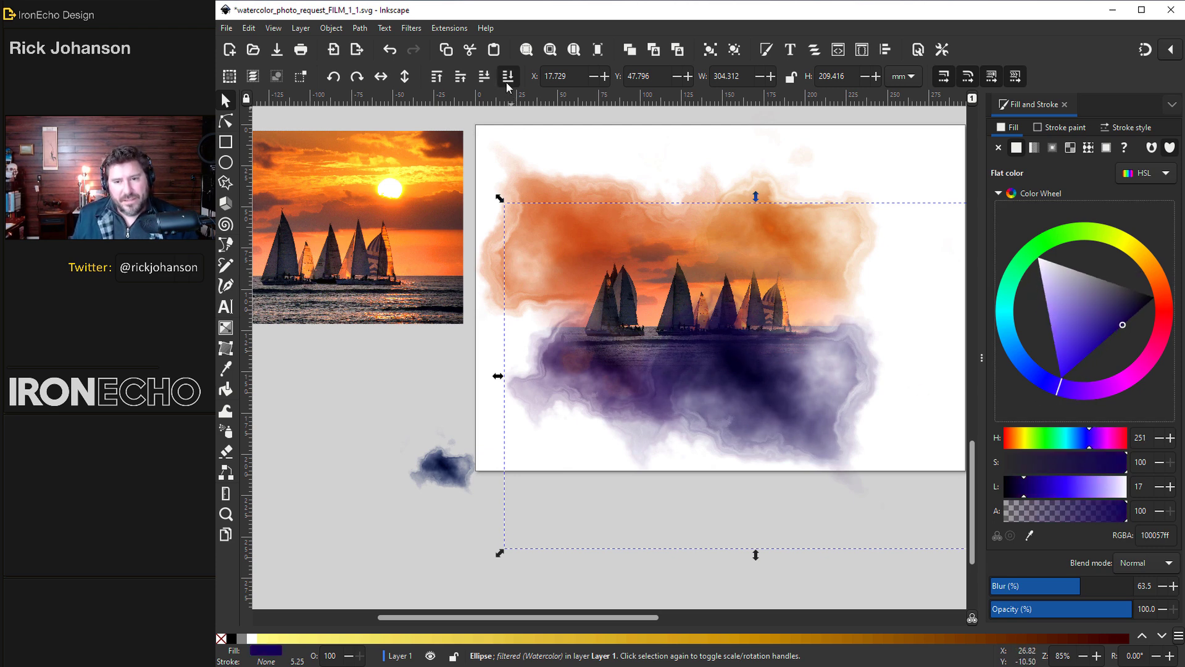
Move the small dark-blue blot onto the water to blend with the wash, then save.
left_click(447, 468)
left_click_drag(515, 449, 702, 376)
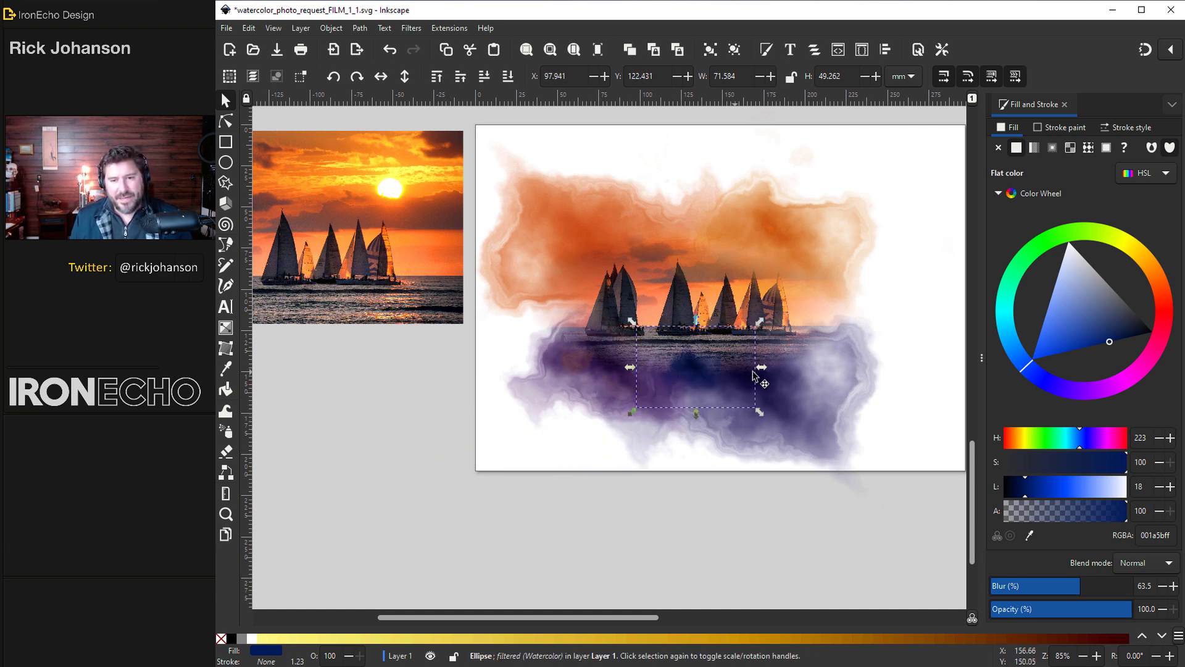
left_click(696, 380)
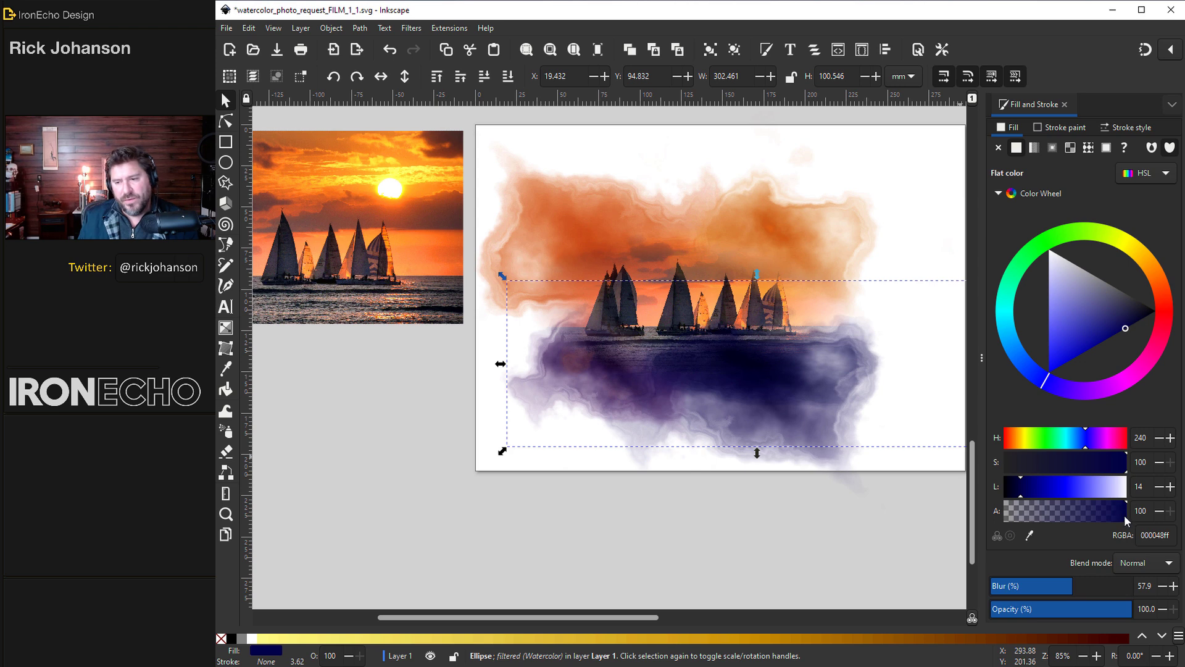
key("Escape")
key("ctrl+s")
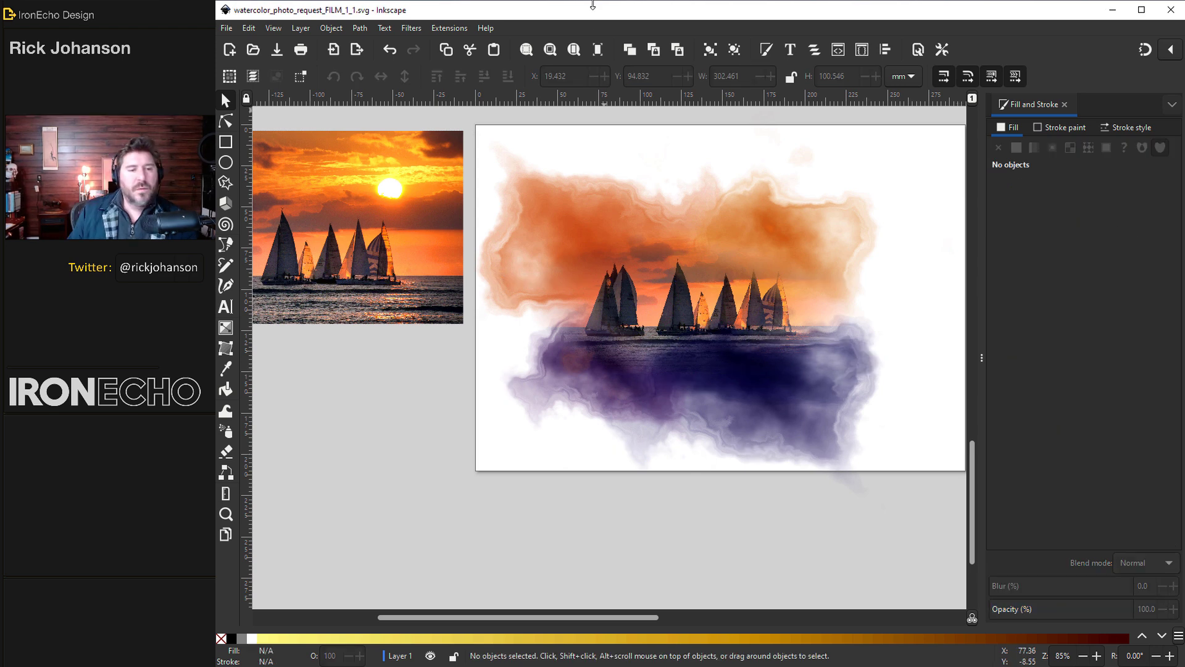
Apply a Lightness-Contrast filter to the sailboat image with lightness about 31 and contrast -3.51.
left_click(653, 318)
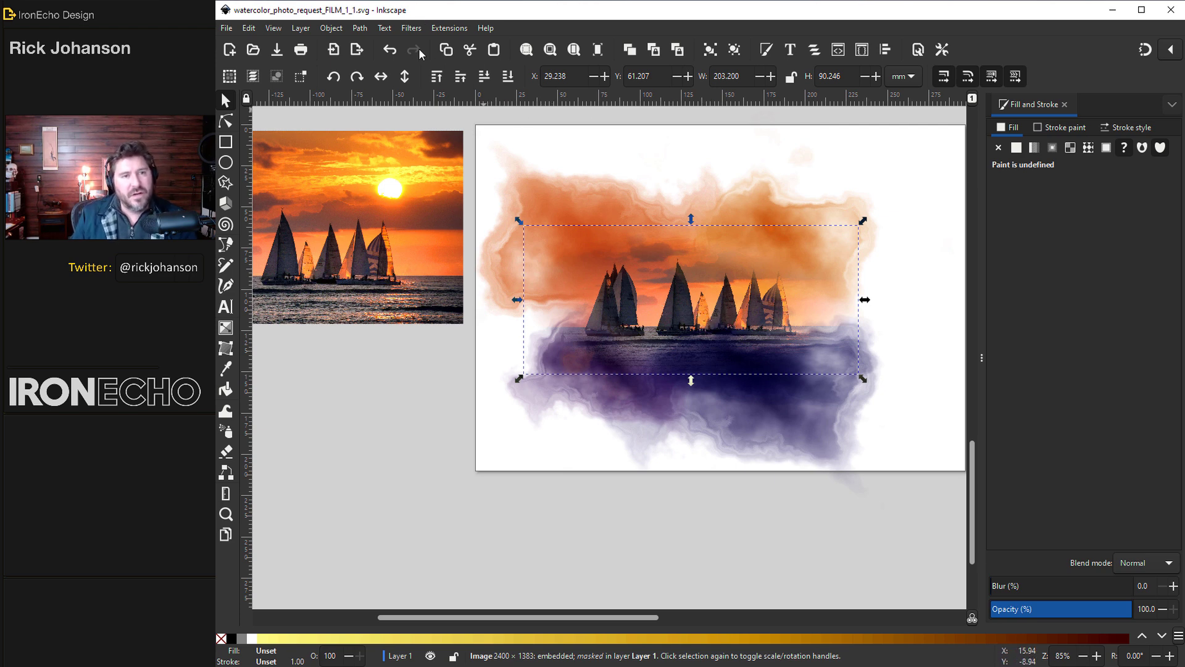
left_click(411, 29)
mouse_move(435, 93)
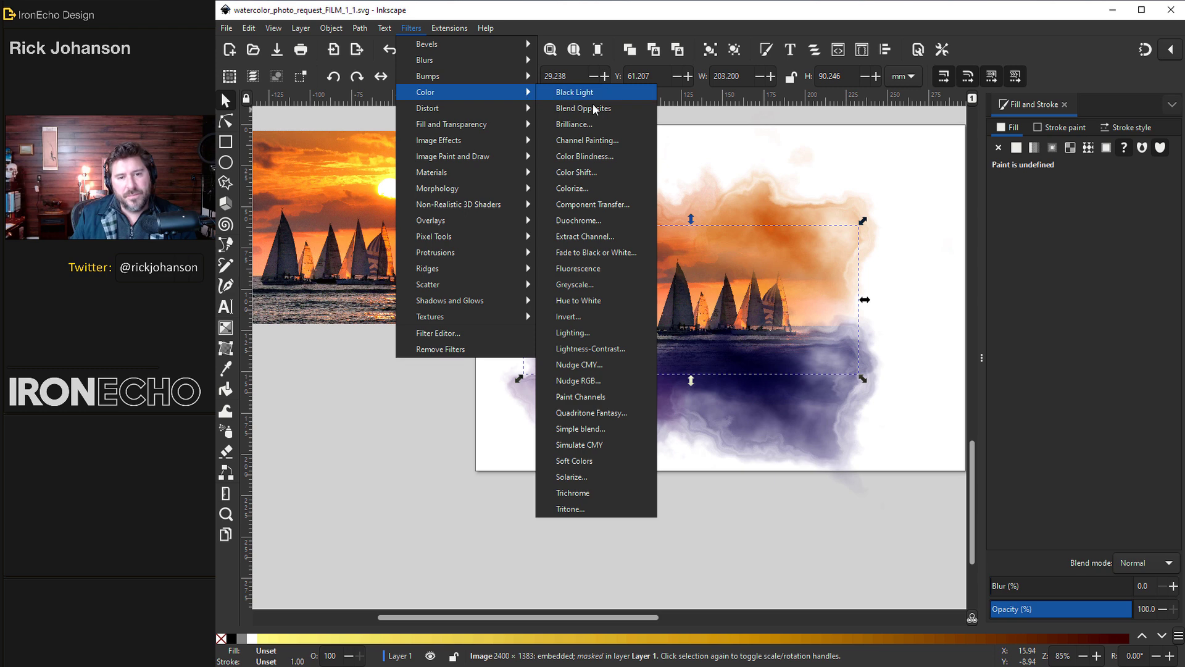
left_click(591, 349)
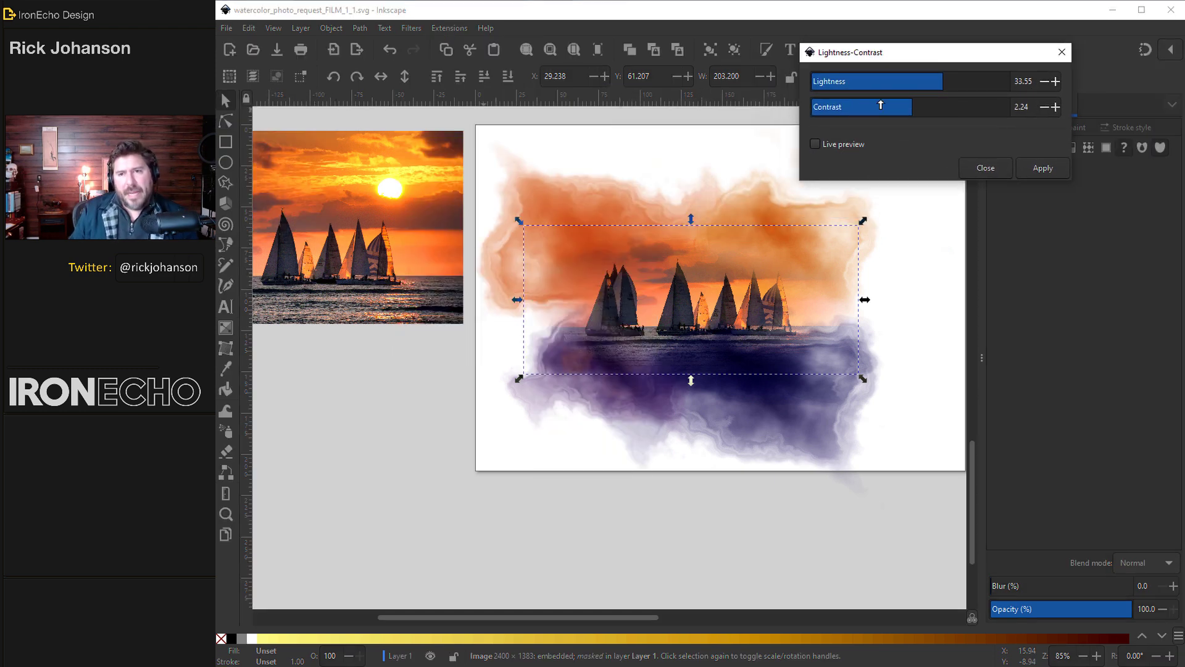
left_click(813, 146)
mouse_move(941, 85)
left_mouse_down()
mouse_move(897, 94)
mouse_move(942, 90)
left_mouse_up()
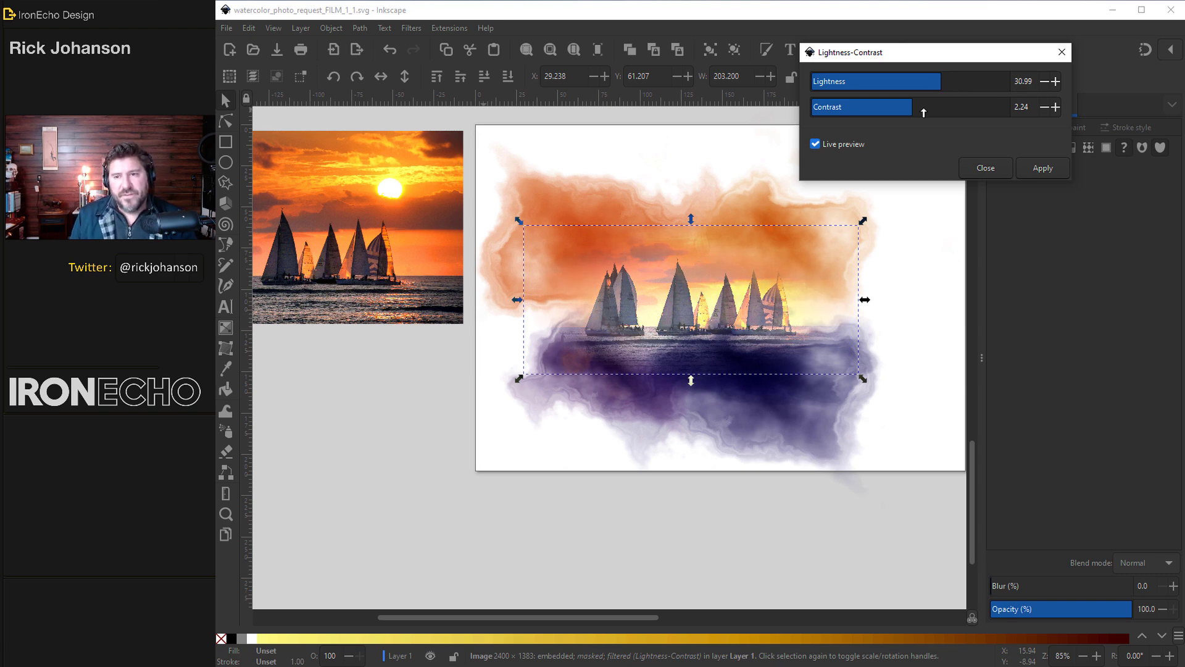
left_click_drag(907, 115, 906, 114)
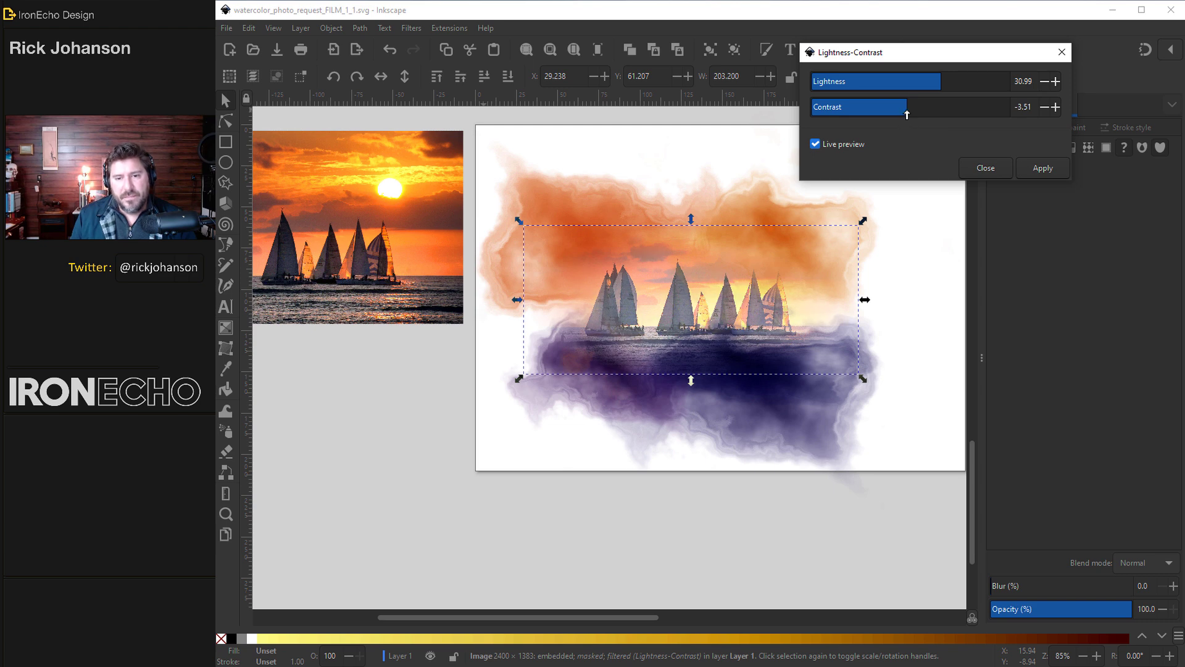
left_click(1042, 169)
left_click(994, 169)
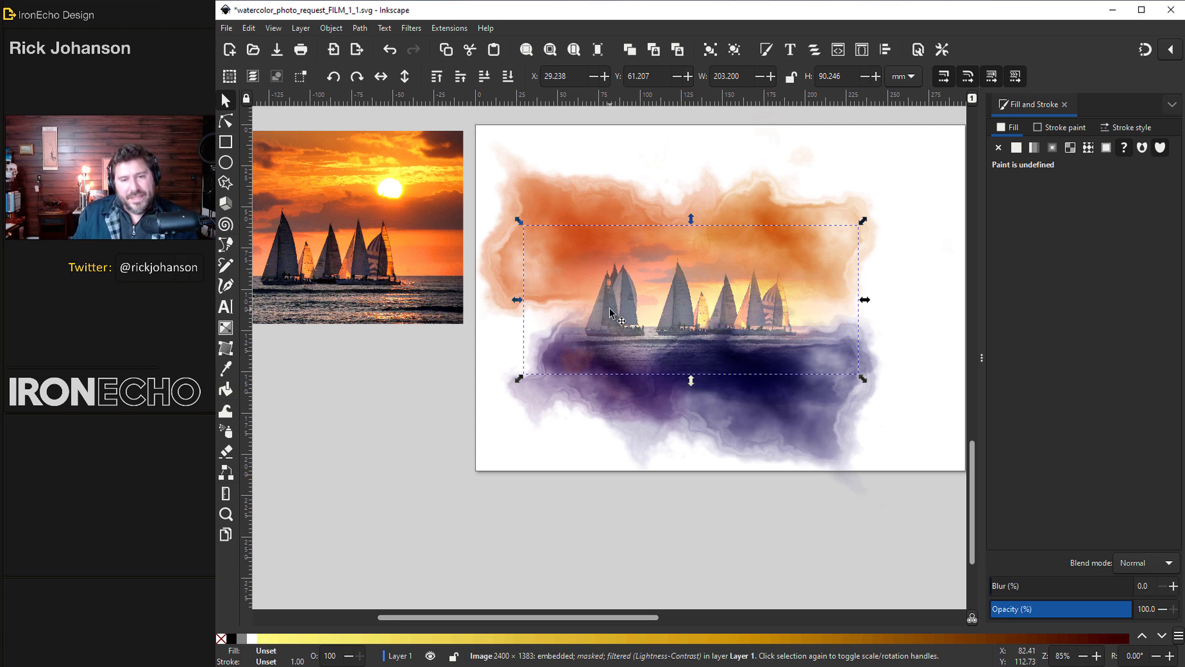
Trace the sunset photo with Trace Bitmap using Brightness cutoff at threshold 0.126.
left_click(375, 264)
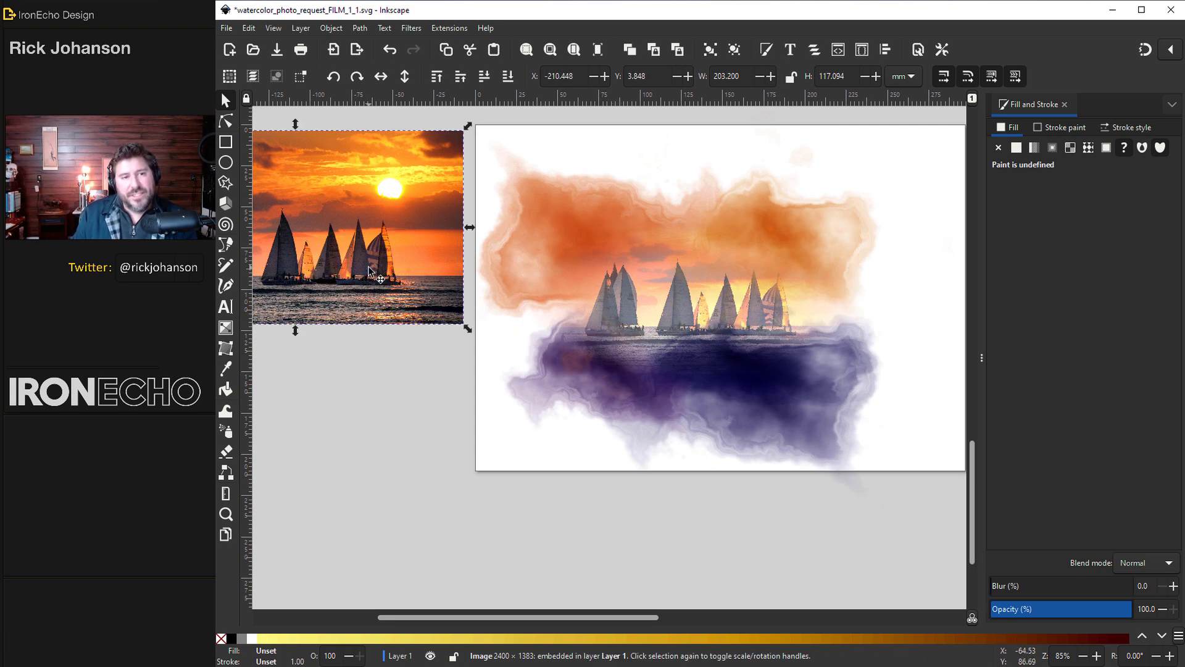
left_click(356, 29)
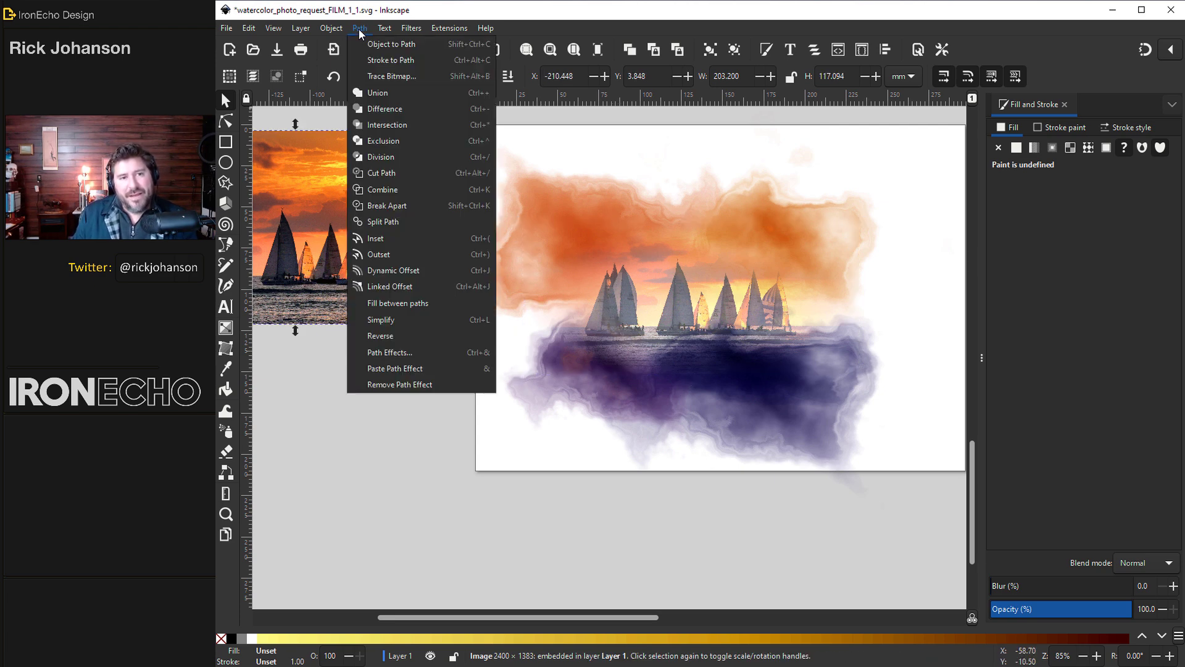
left_click(379, 76)
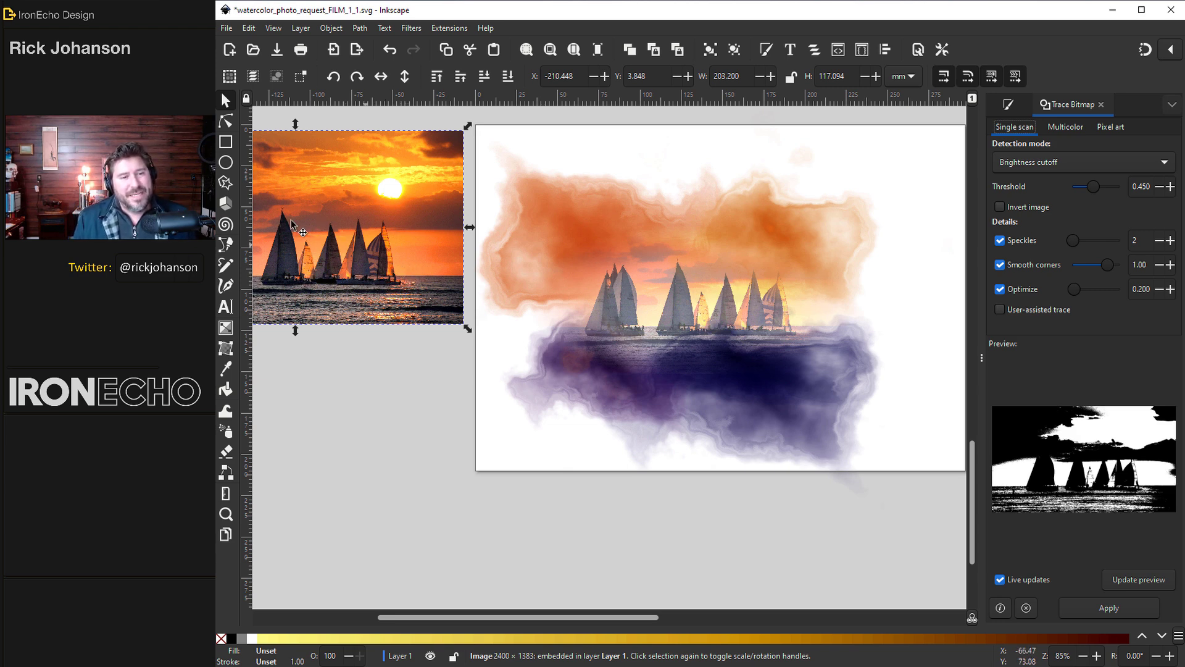
left_click_drag(982, 358, 928, 358)
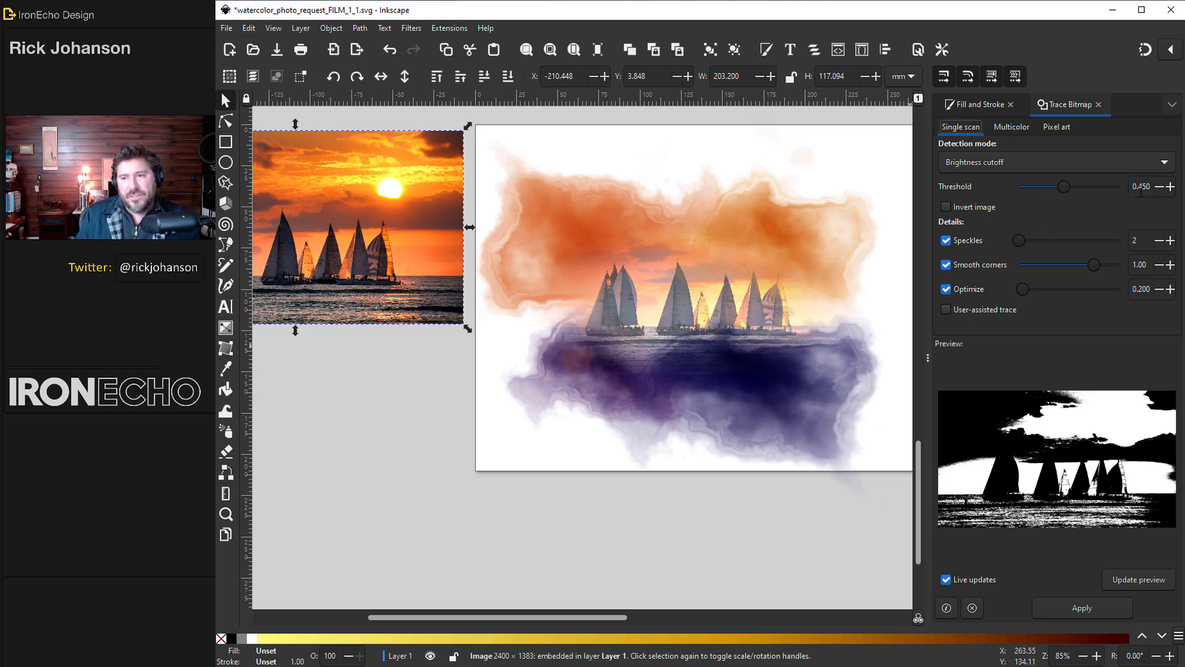
left_click(1054, 187)
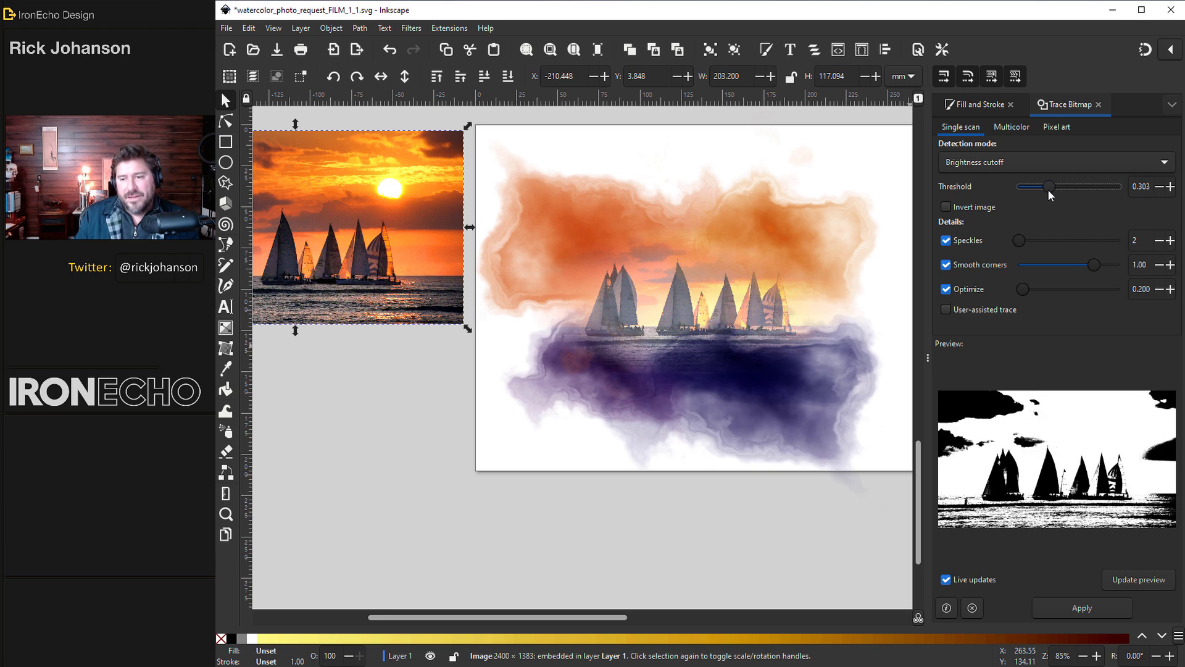
left_click_drag(1044, 190, 1031, 187)
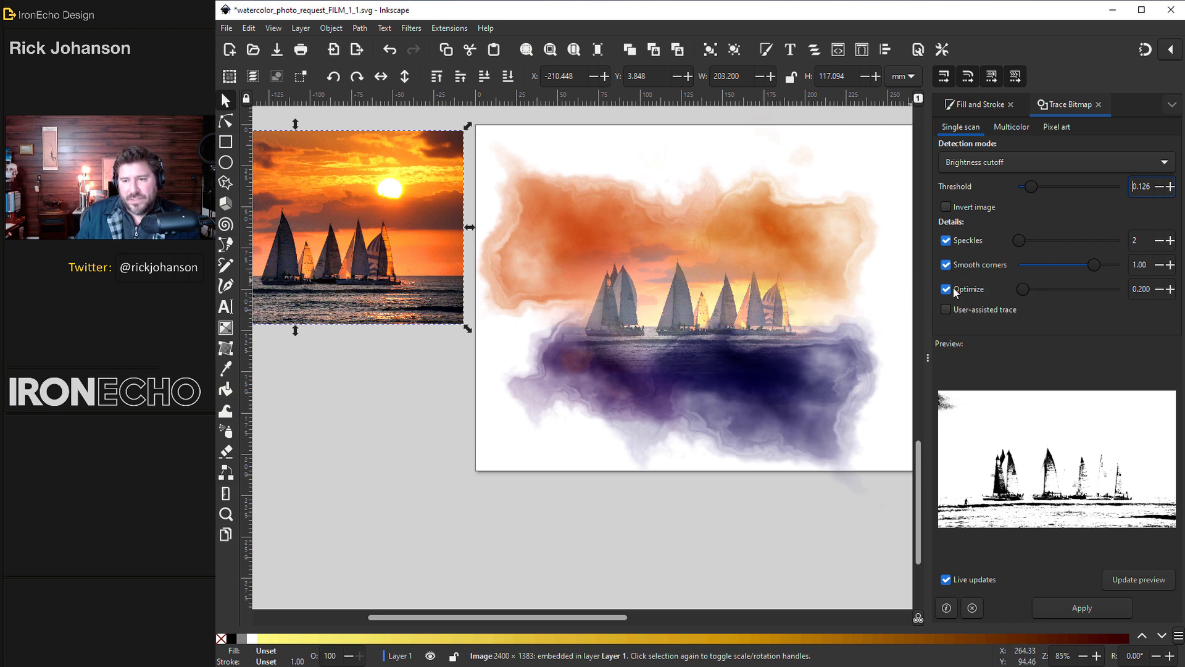
left_click(1076, 609)
Move the traced silhouette below the photo and delete its stray fragment's nodes.
left_click_drag(290, 304, 331, 519)
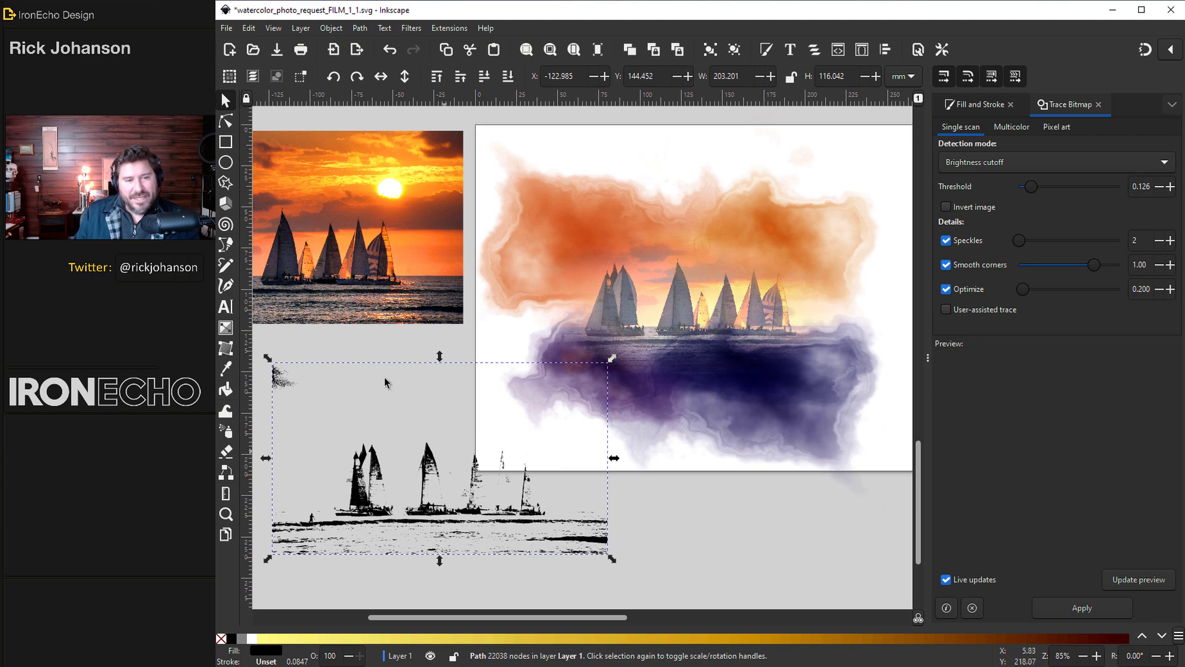
key("n")
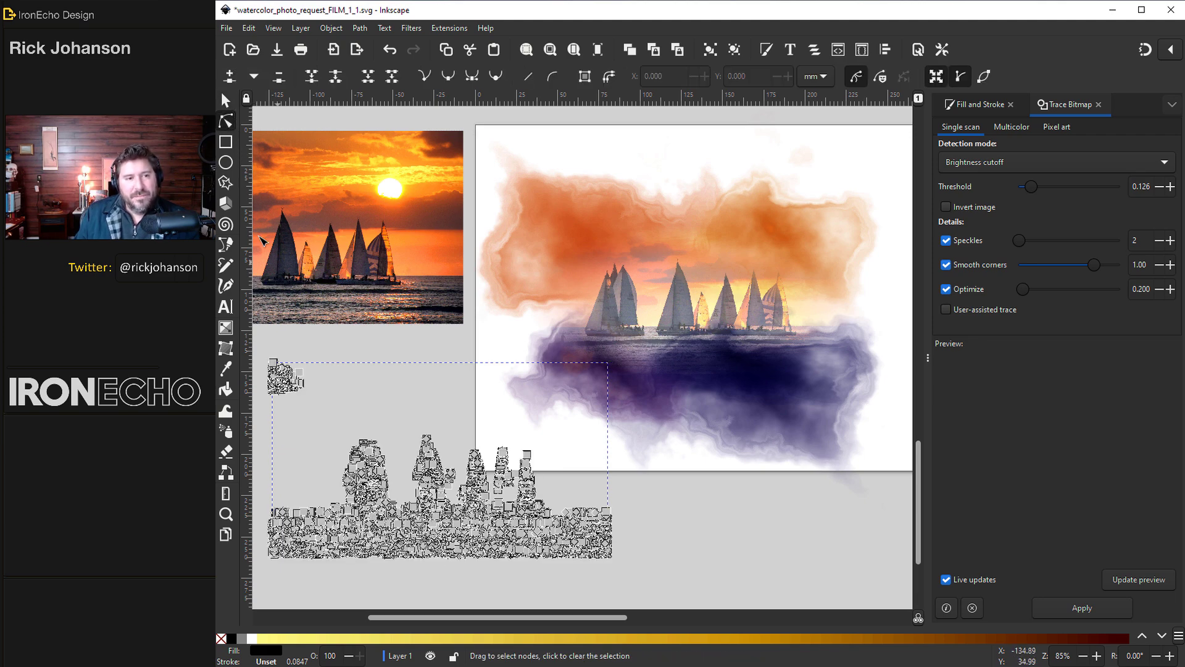
left_click_drag(337, 426, 260, 345)
key("Delete")
key("s")
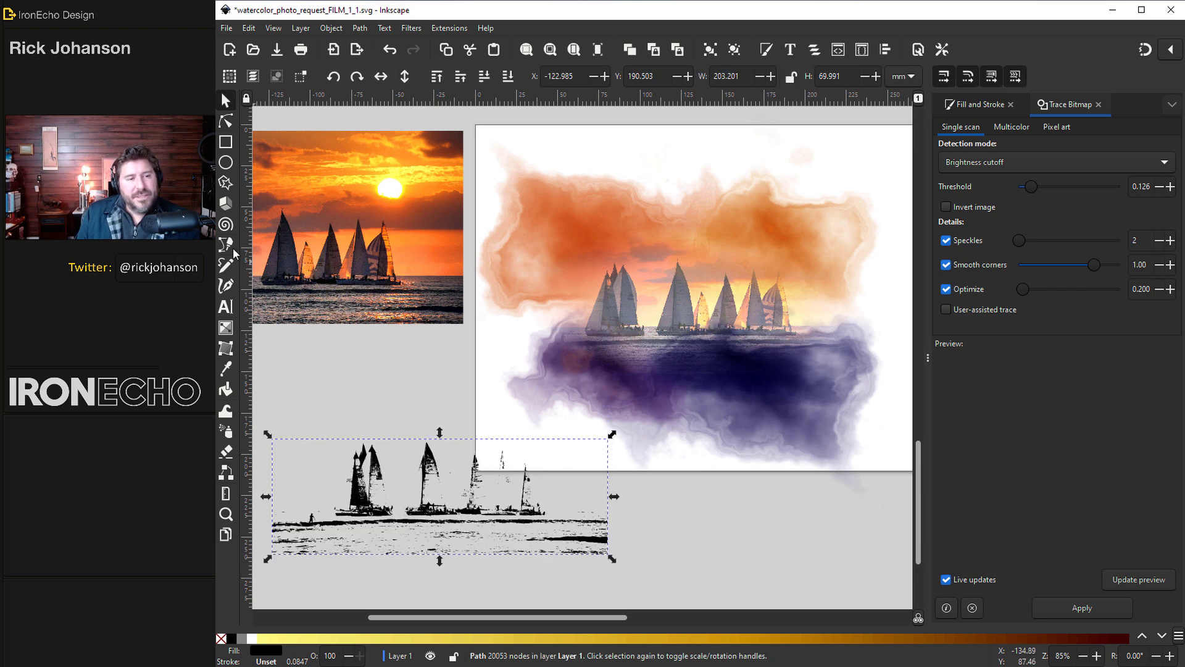
Draw a closed straight-segment outline around the traced sailboats.
left_click(228, 247)
left_click(328, 447)
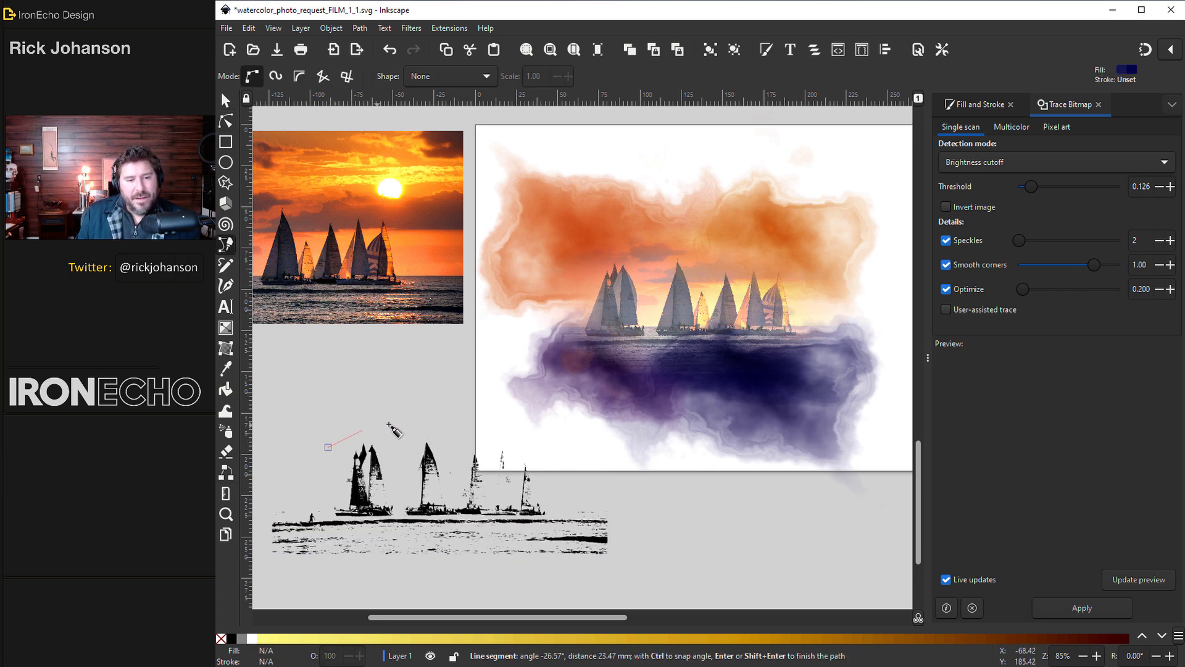
left_click(388, 424)
left_click(506, 436)
left_click(556, 466)
left_click(554, 519)
left_click(327, 517)
left_click(318, 485)
left_click(328, 447)
key("ctrl+shift+f")
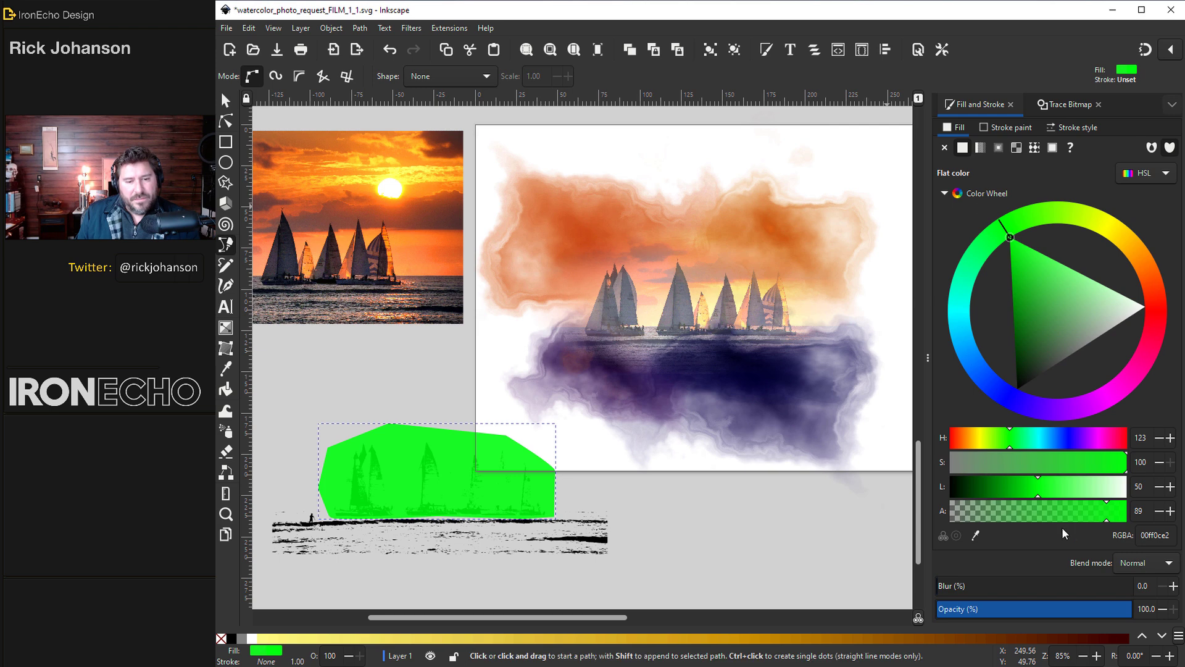
Clip the silhouette to the outline and move it onto the watercolour boats.
left_click(225, 101)
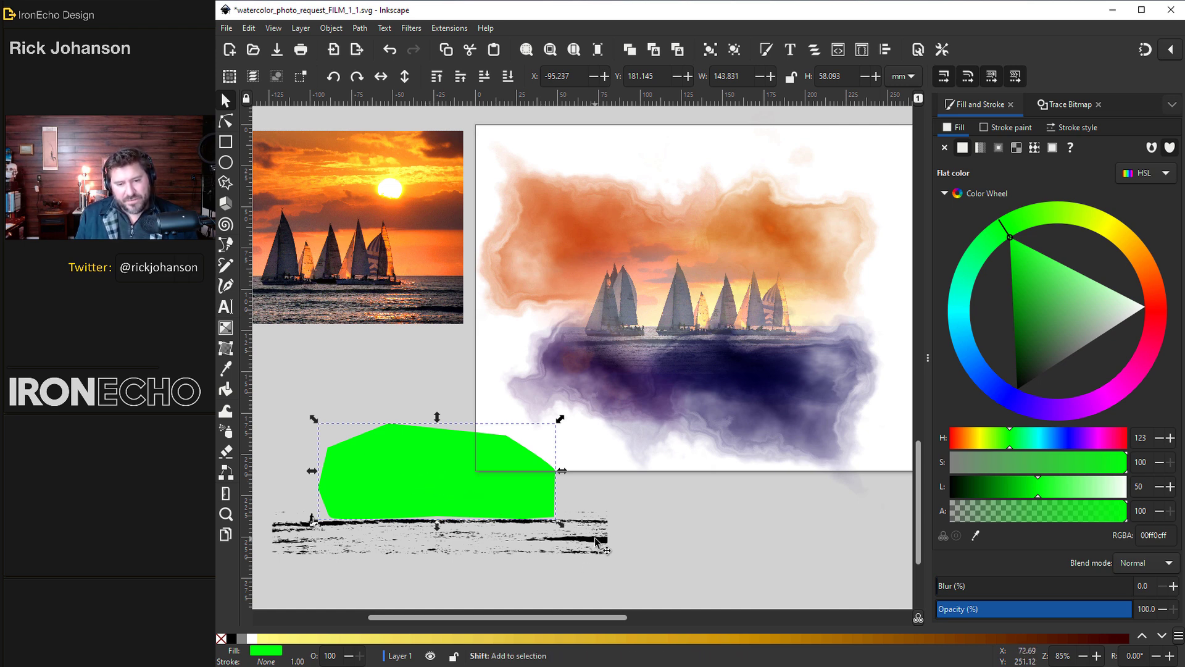
left_click(443, 471, "alt+shift")
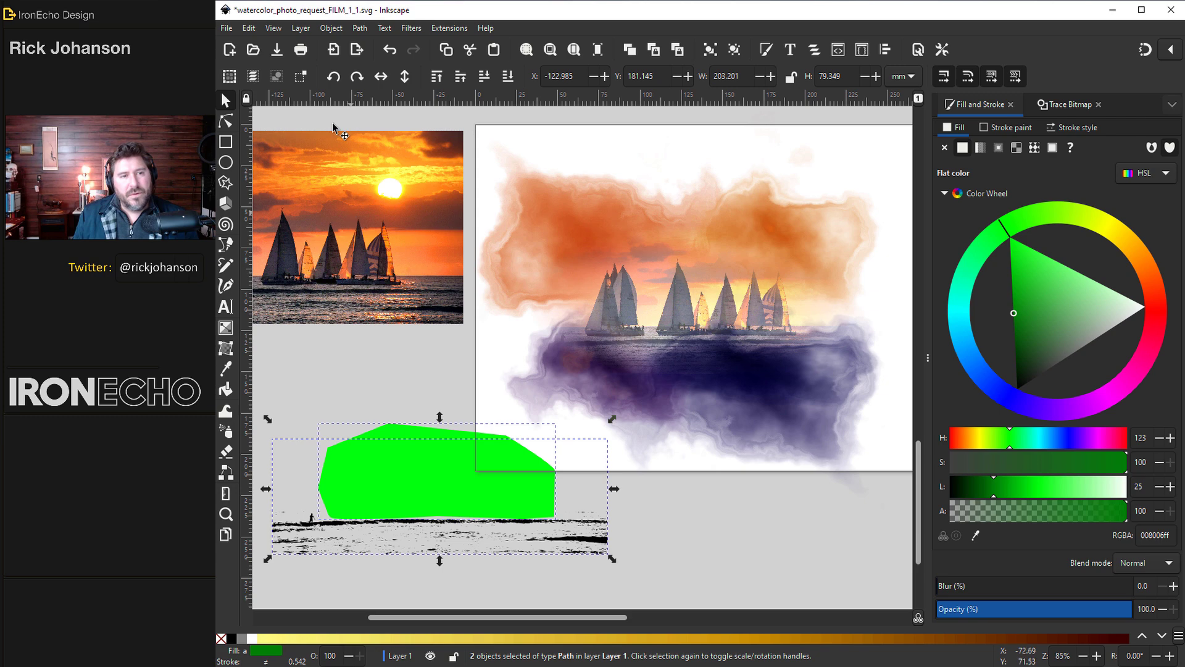
left_click(331, 27)
mouse_move(362, 190)
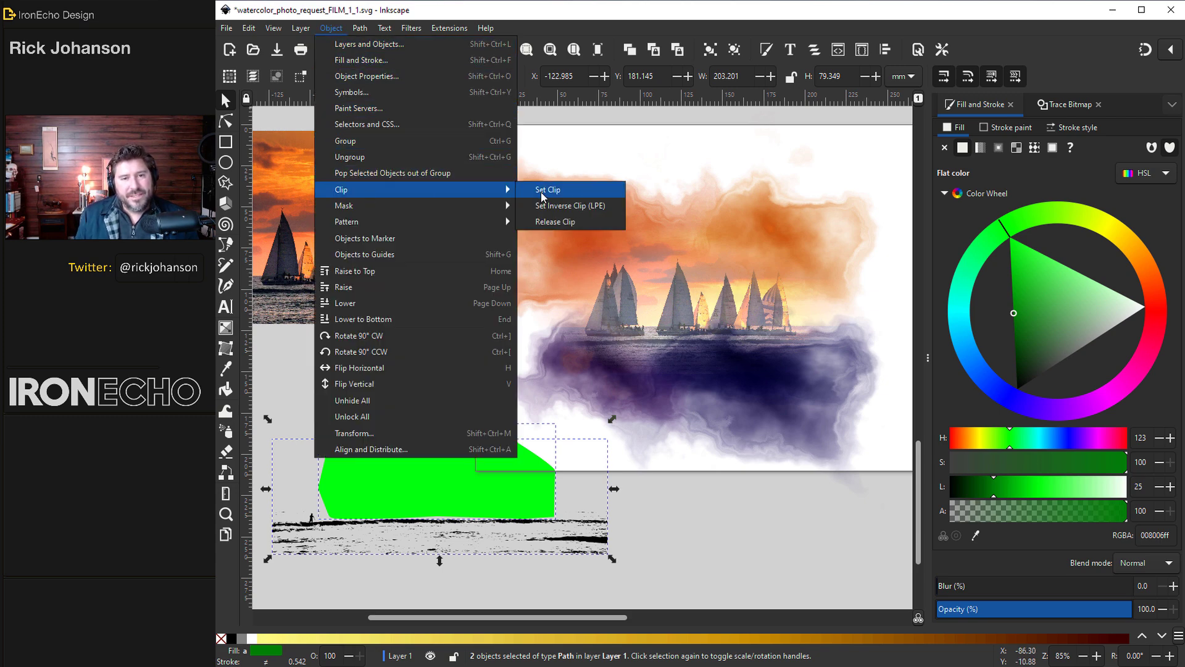
left_click(541, 190)
left_click_drag(426, 455, 682, 271)
Zoom in and raise the boat silhouette's blur to 3%.
key("3")
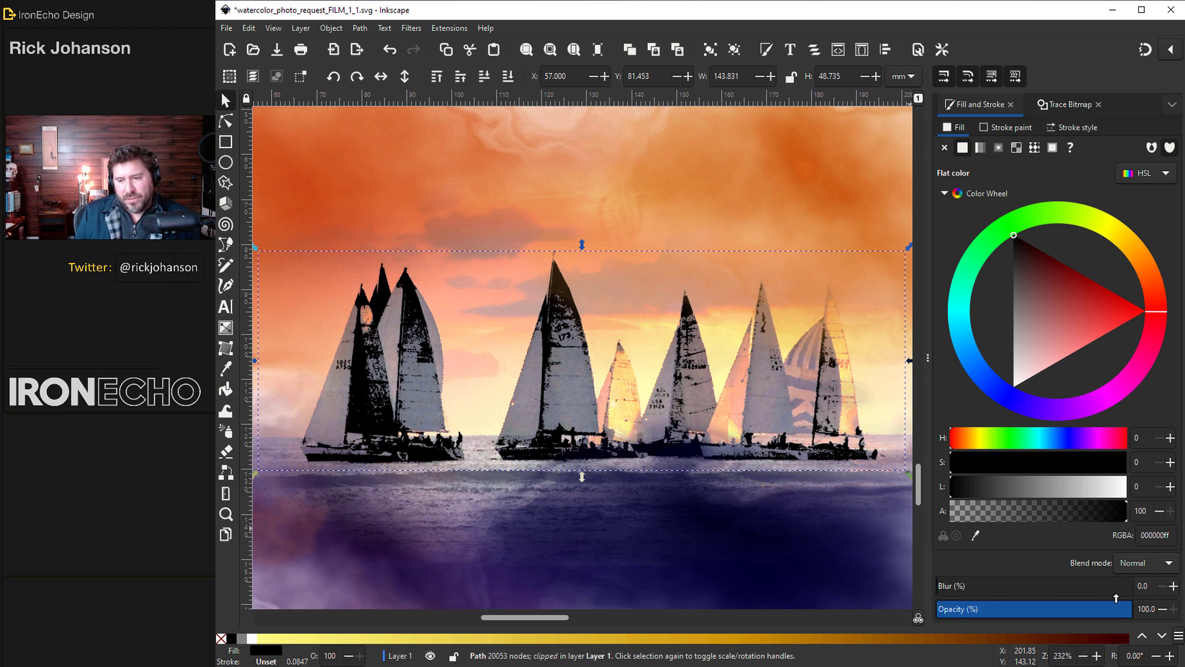
left_click(1172, 587)
left_click(1172, 587)
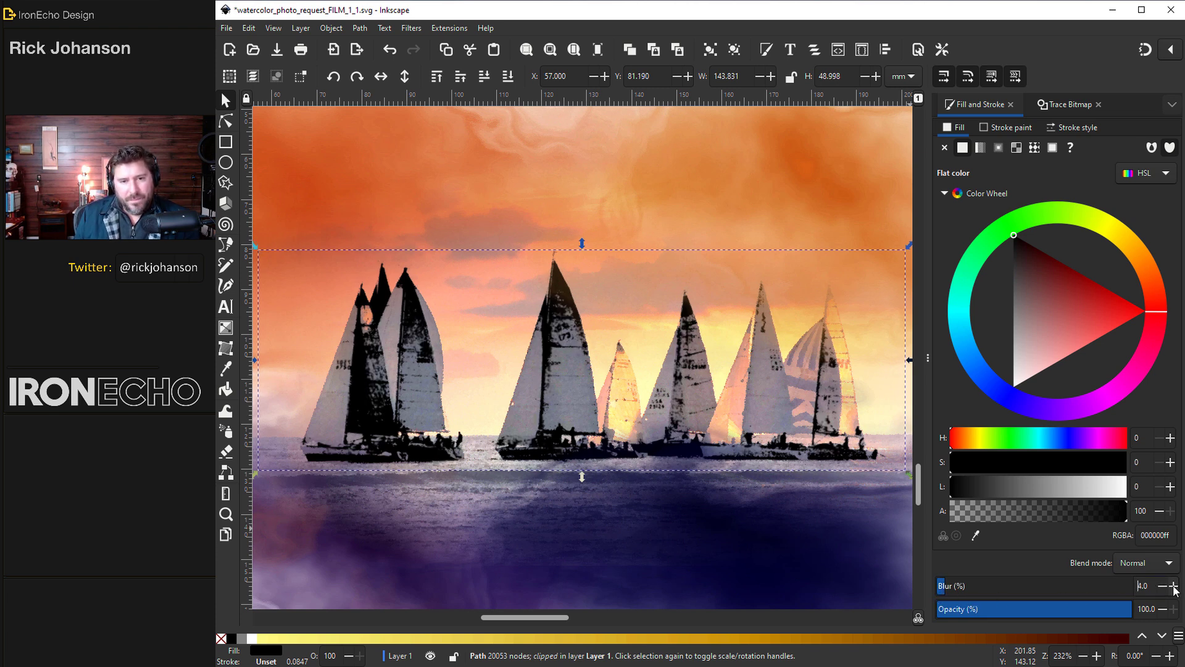
left_click(1173, 587)
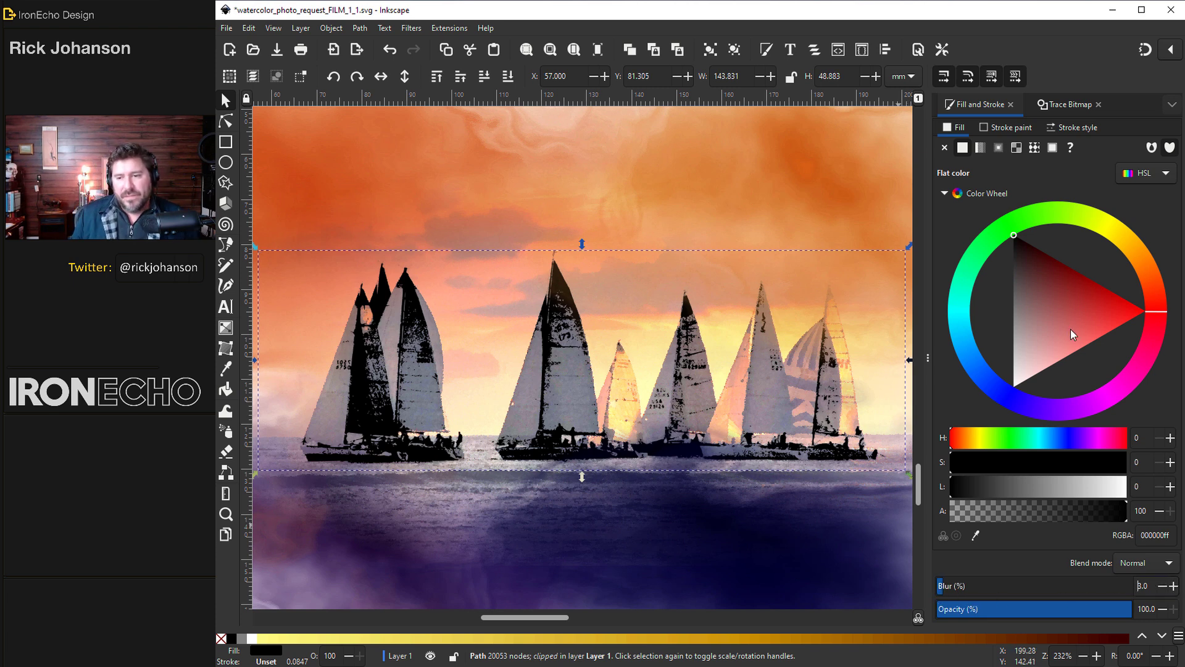
Colour the silhouette blue (003f66) and set its blend mode to Color Dodge.
mouse_move(1154, 320)
left_mouse_down()
mouse_move(1050, 415)
mouse_move(993, 395)
left_mouse_up()
left_click_drag(1071, 354, 1125, 350)
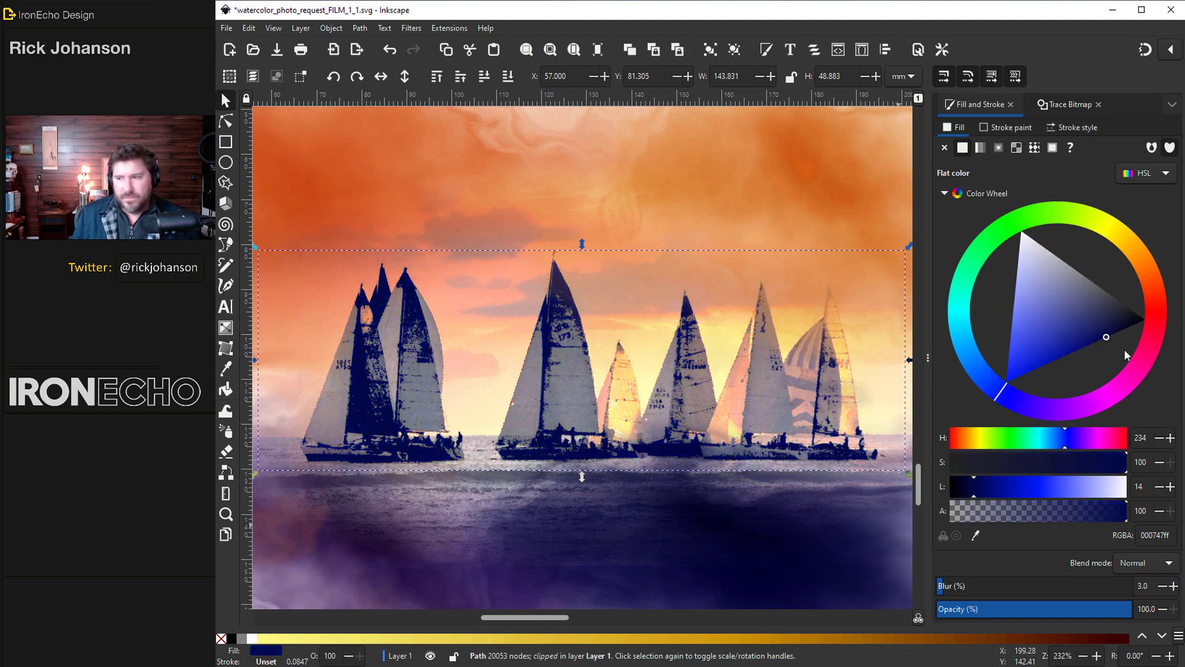
left_click(1143, 562)
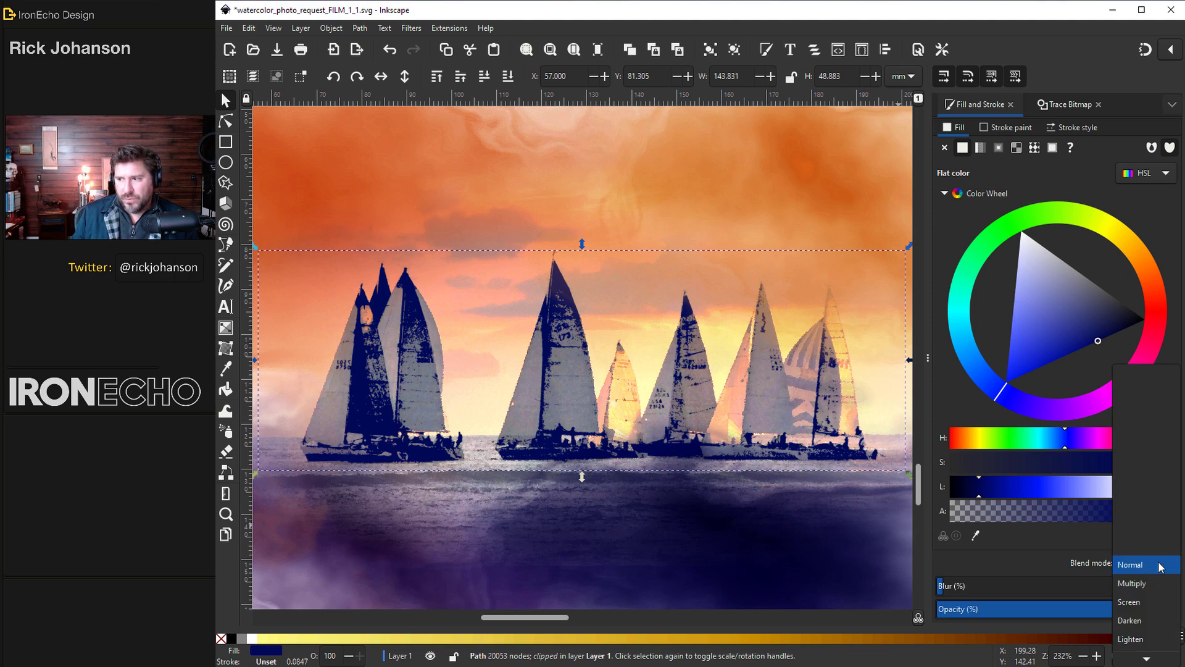
left_click(1149, 608)
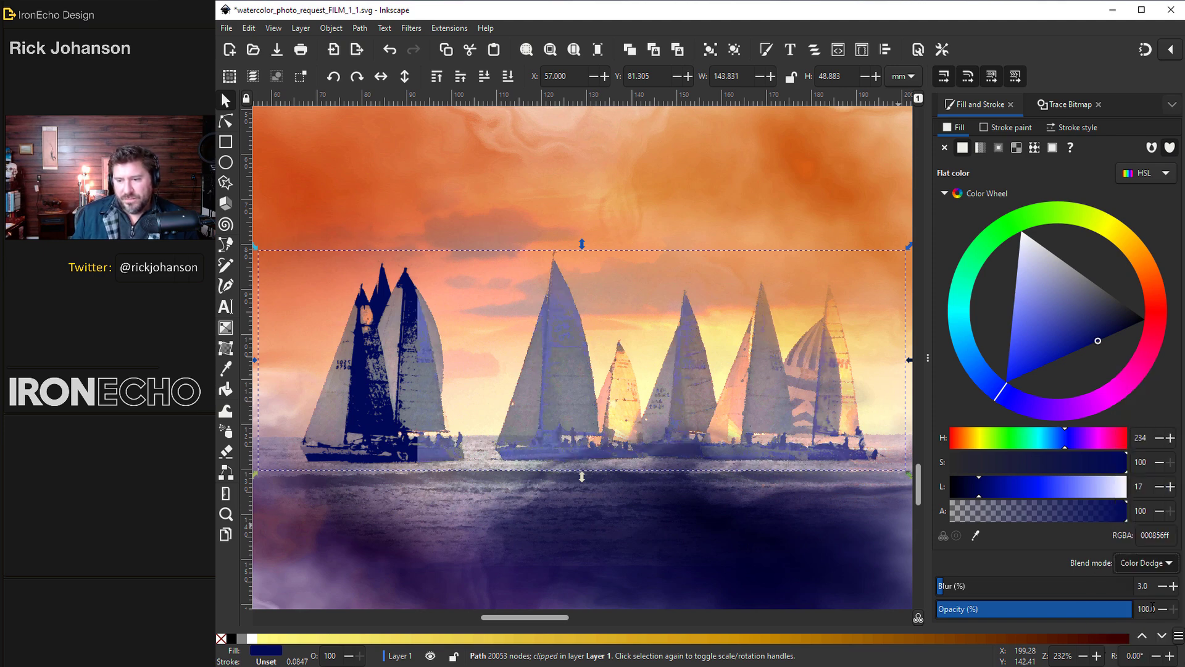
scroll(511, 344, "down", 1)
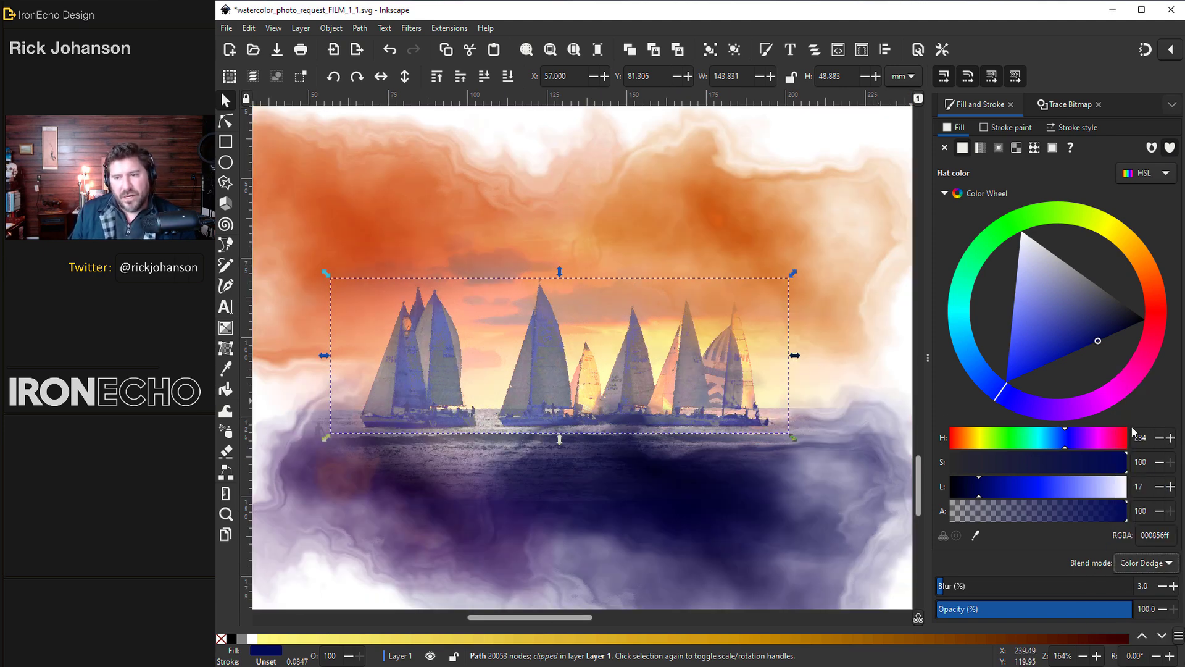
left_click_drag(1073, 412, 958, 355)
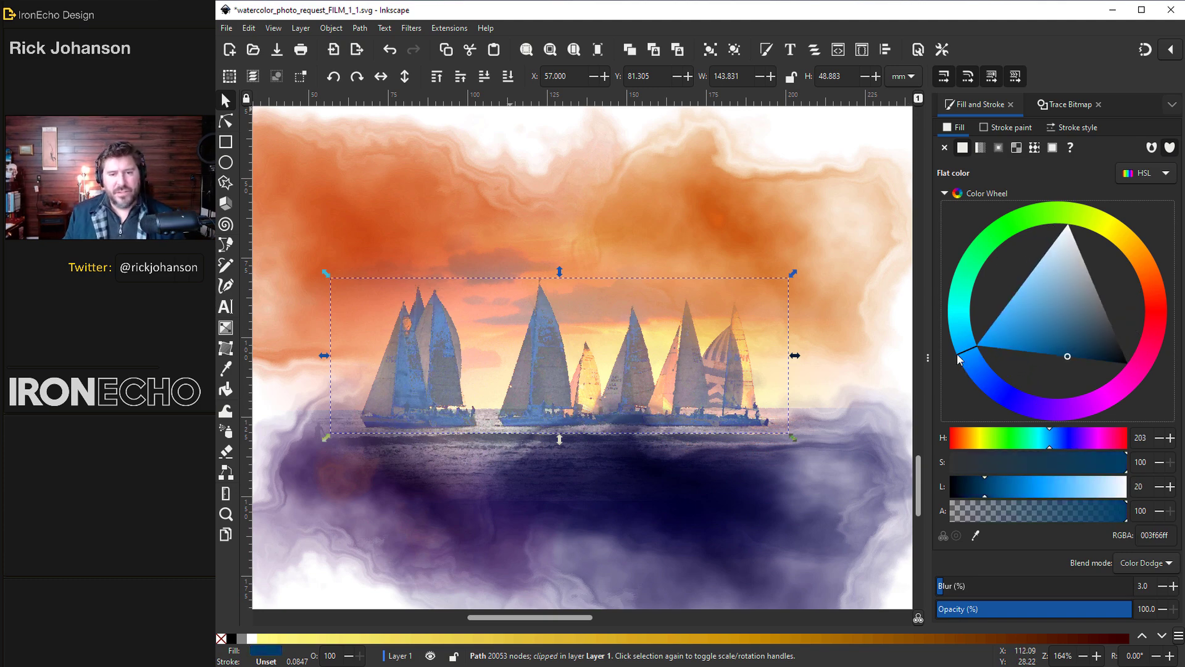
Zoom out to the whole page and draw a translucent rectangle framing the sailboats.
key("Escape")
middle_click(620, 562)
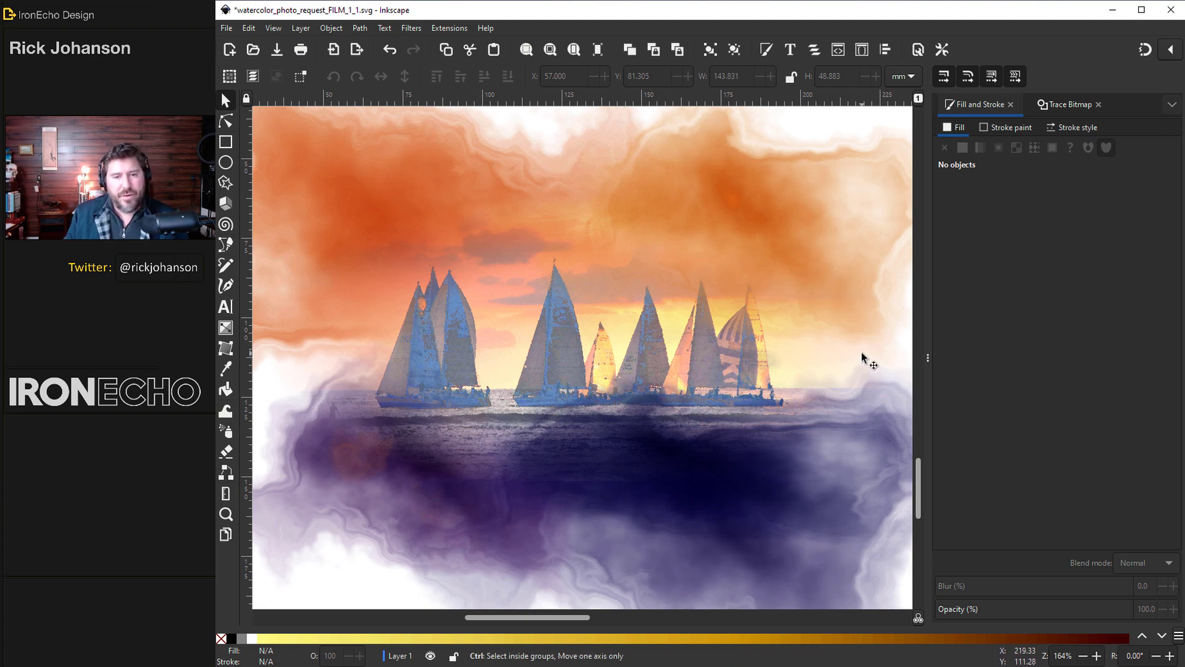
key("minus")
key("minus")
key("minus")
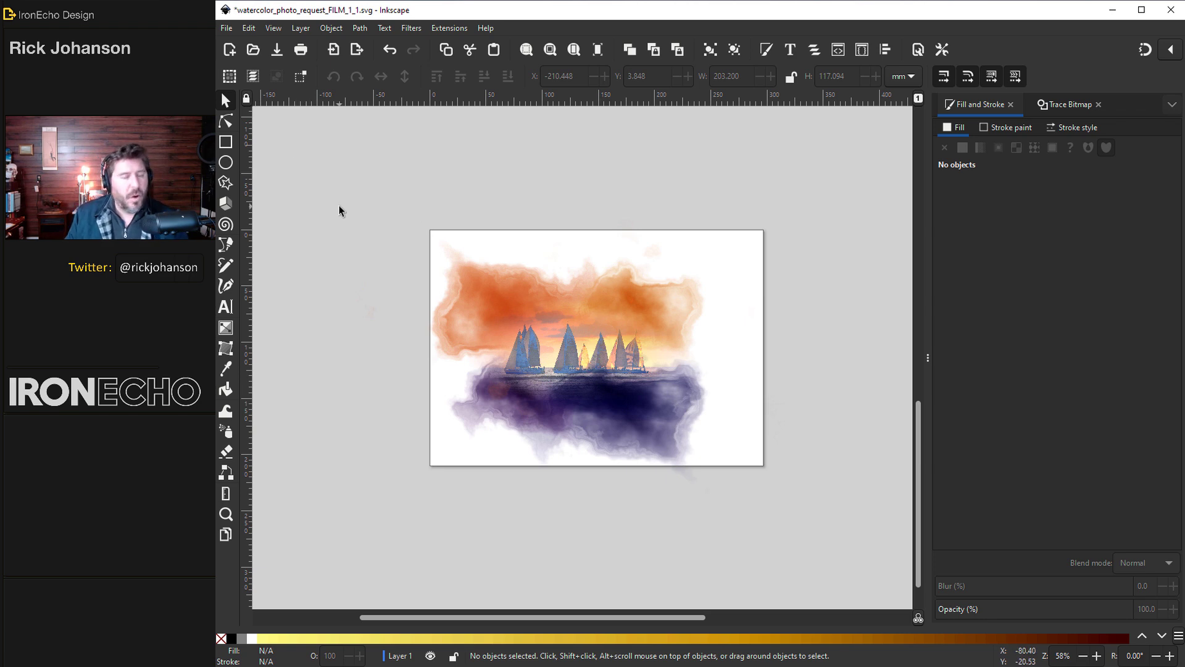
left_click(455, 295)
left_click_drag(262, 117, 881, 604)
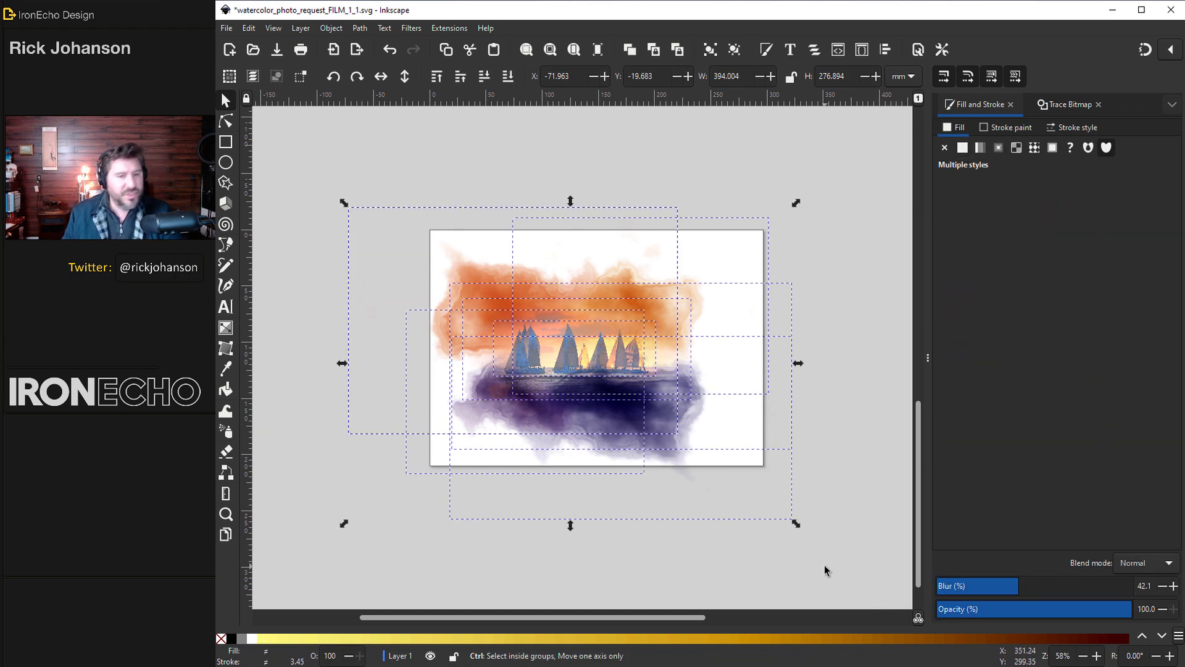
key("r")
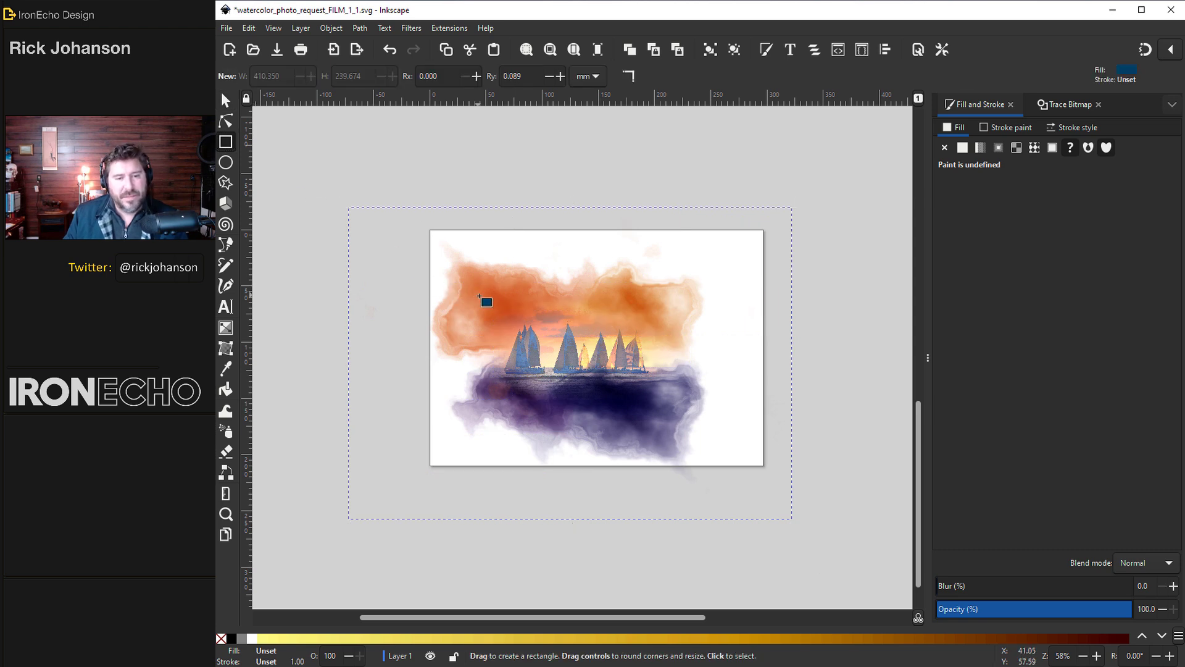
mouse_move(478, 287)
left_mouse_down()
mouse_move(568, 397)
mouse_move(681, 399)
left_mouse_up()
left_click(1015, 231)
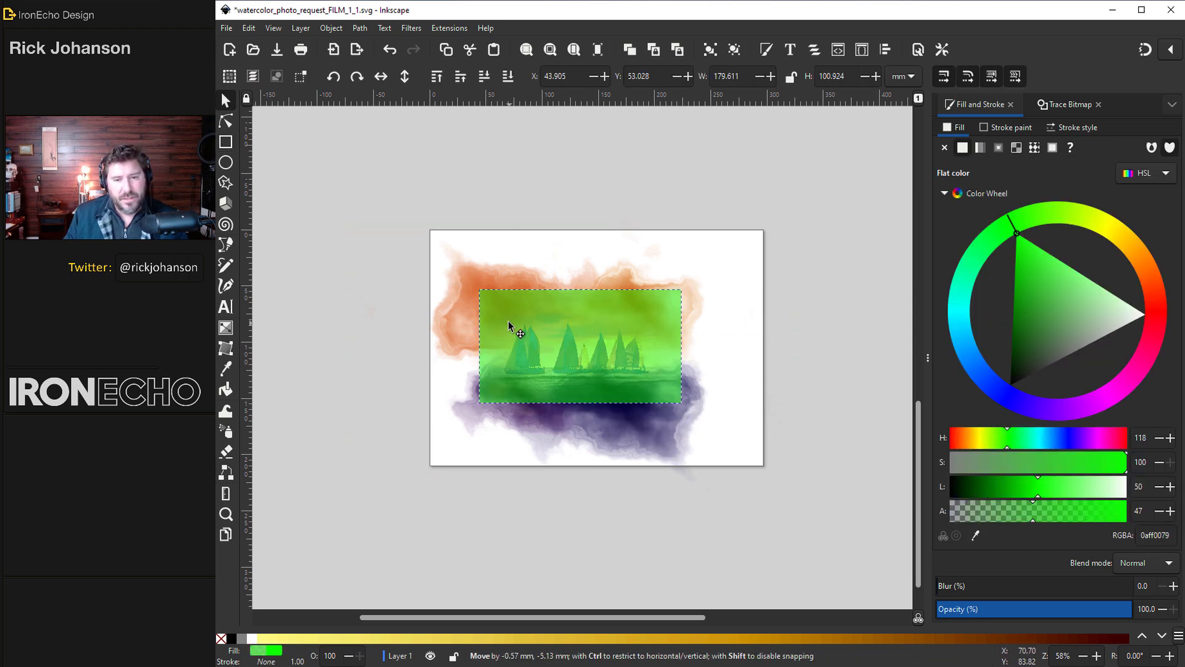
Select the rectangle with the watercolour artwork group and clip the artwork to it.
key("s")
left_click(460, 320, "shift")
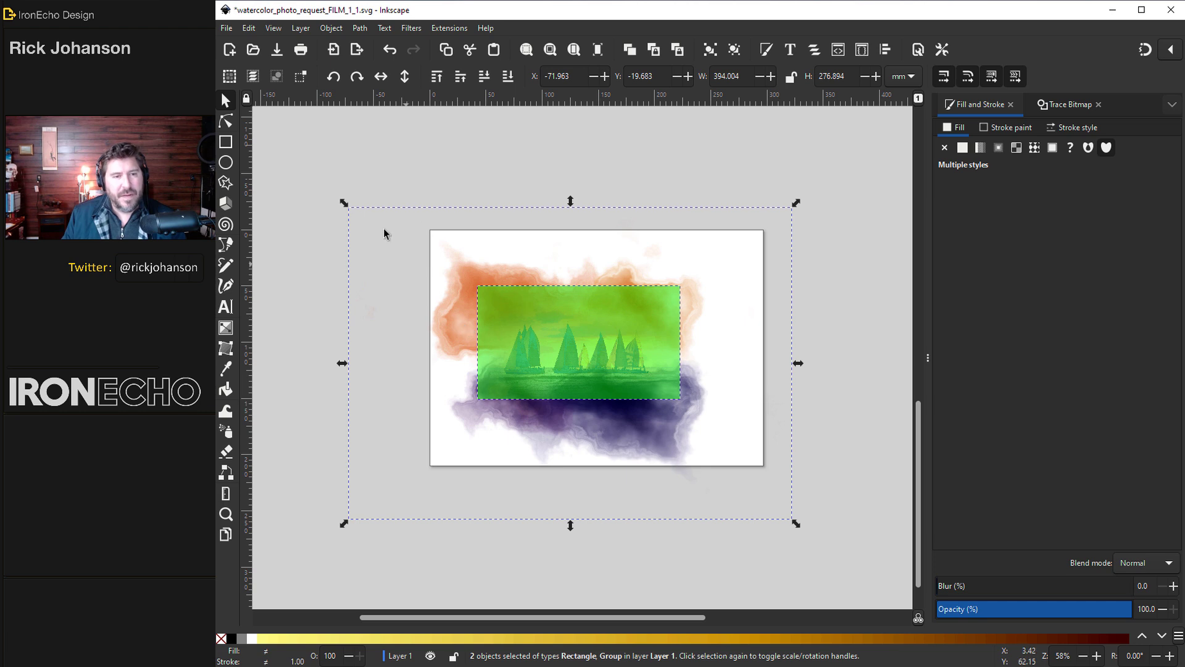
left_click(329, 29)
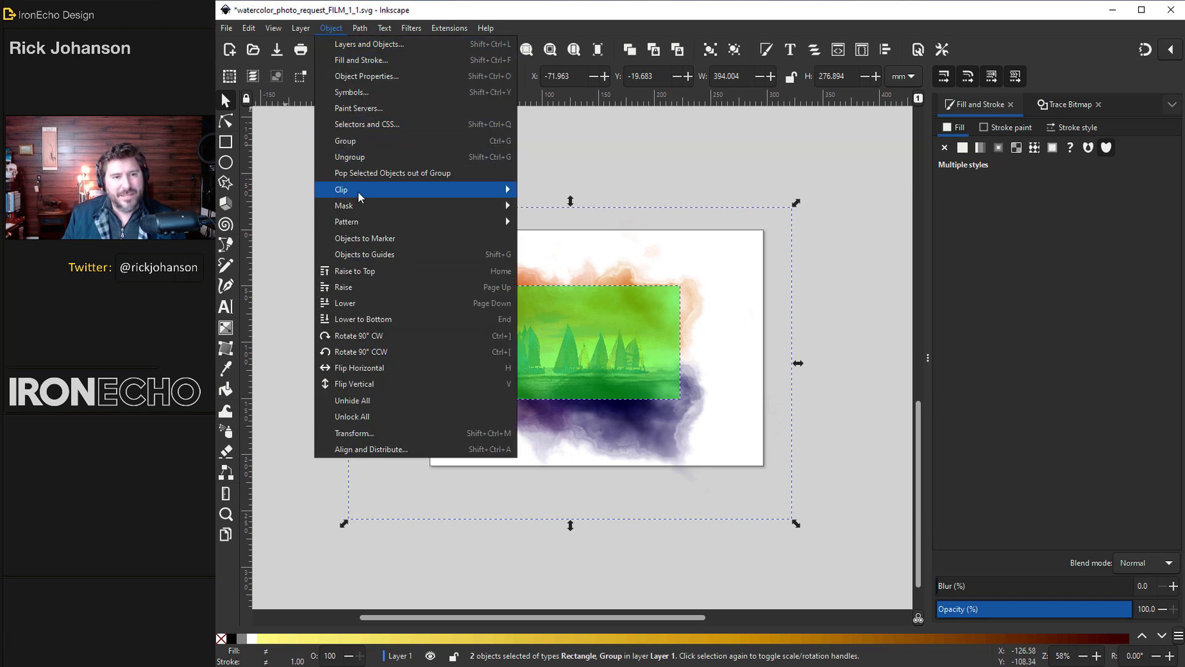
mouse_move(370, 189)
left_click(558, 195)
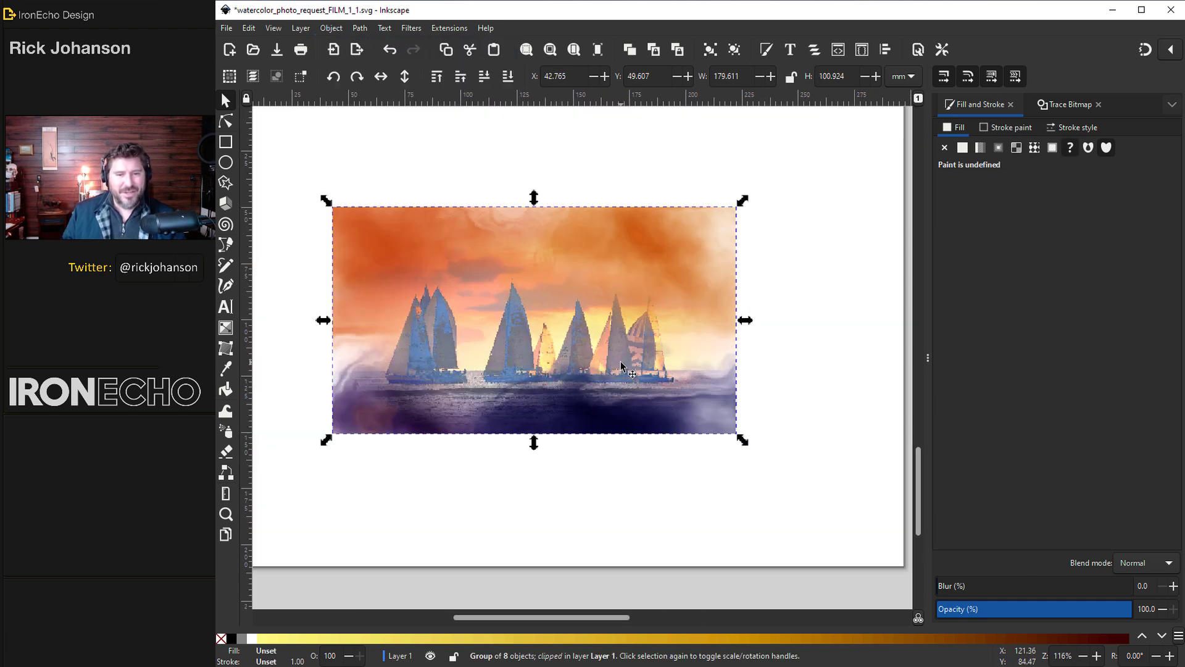
key("3")
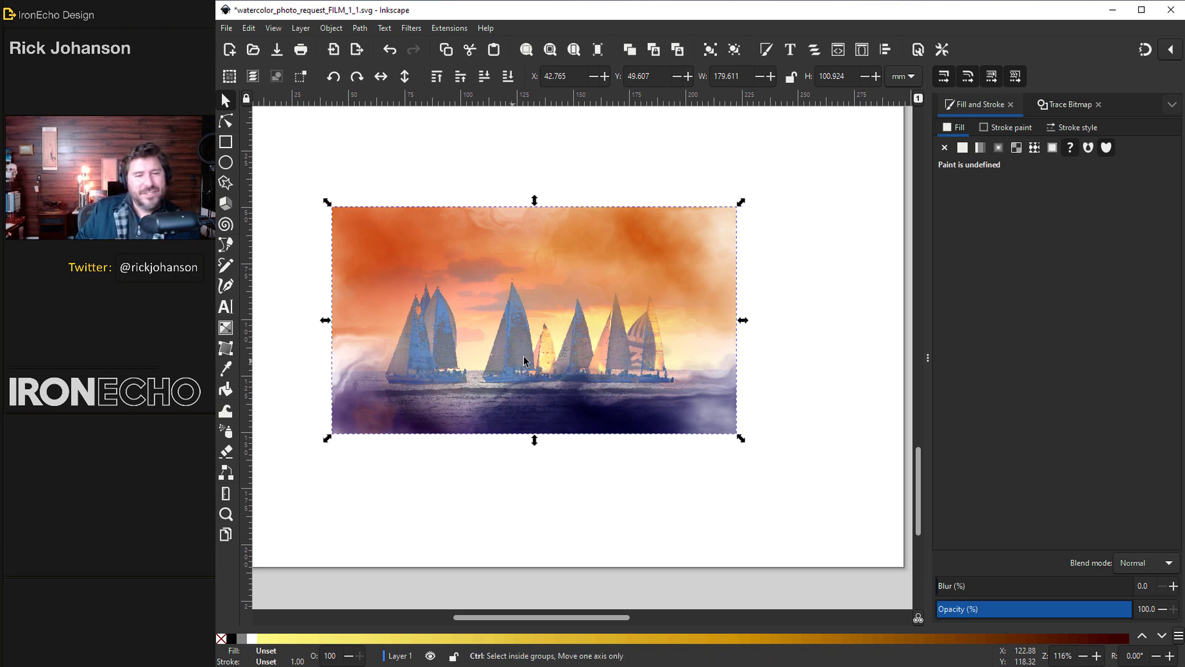
scroll(522, 365, "up", 1)
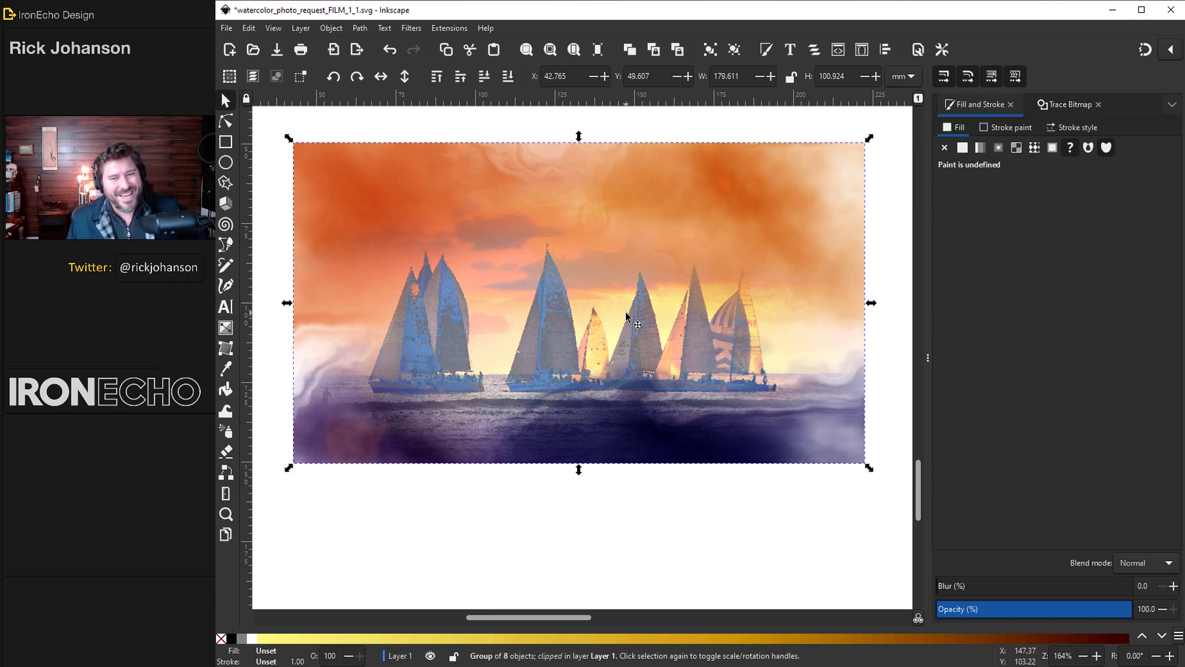
key("Escape")
key("w")
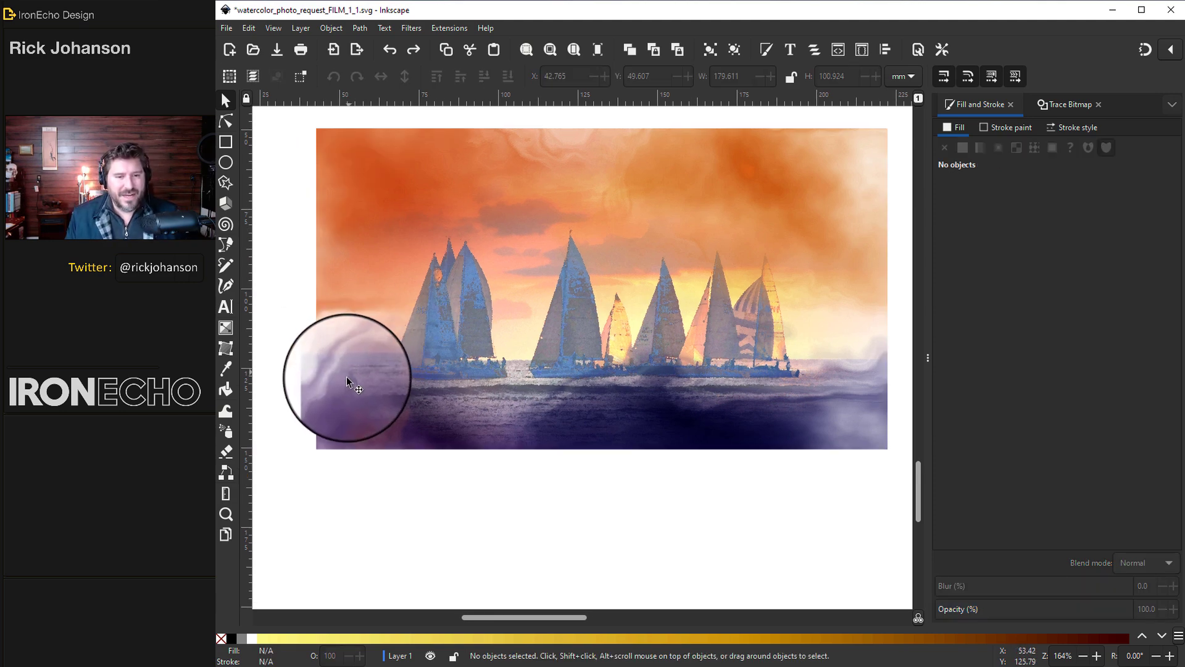